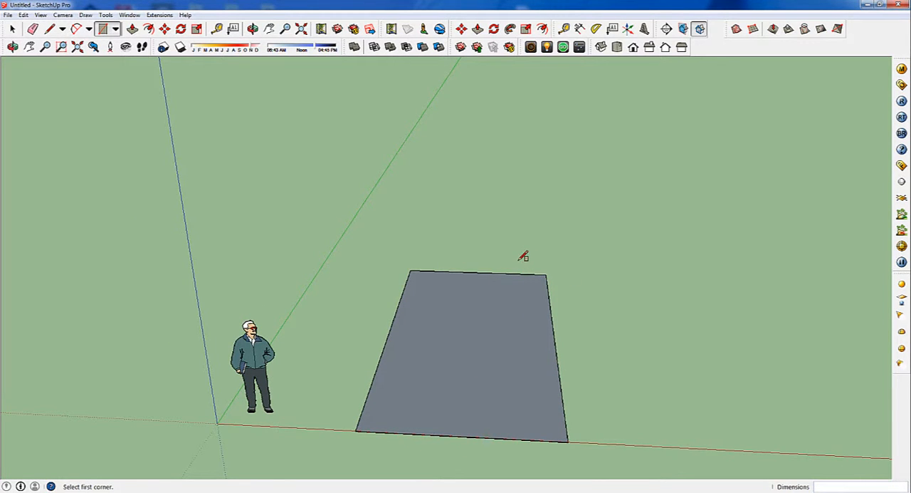
# Draw two rectangles, about 1.41 x 2.48 m over the base's far corner and 1.47 x 2.14 m off its side, then erase the inner edges
pyautogui.click(518, 261)
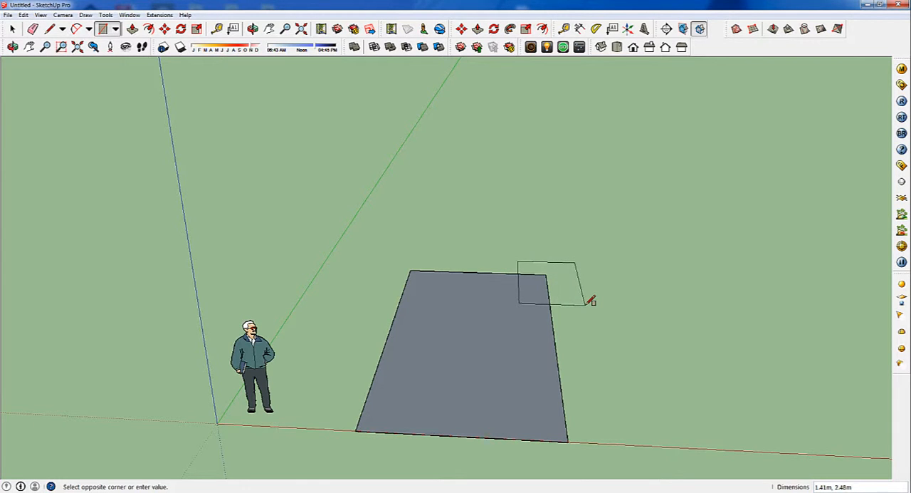
pyautogui.click(585, 305)
pyautogui.click(557, 354)
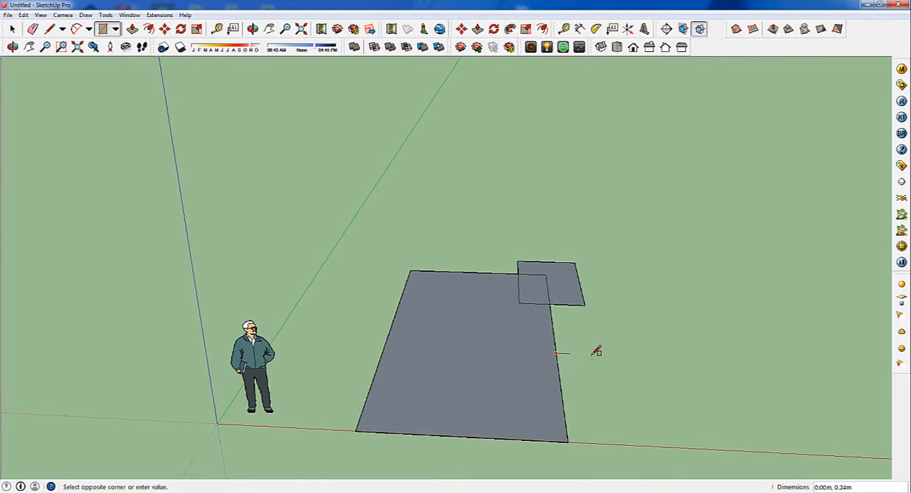
pyautogui.click(691, 401)
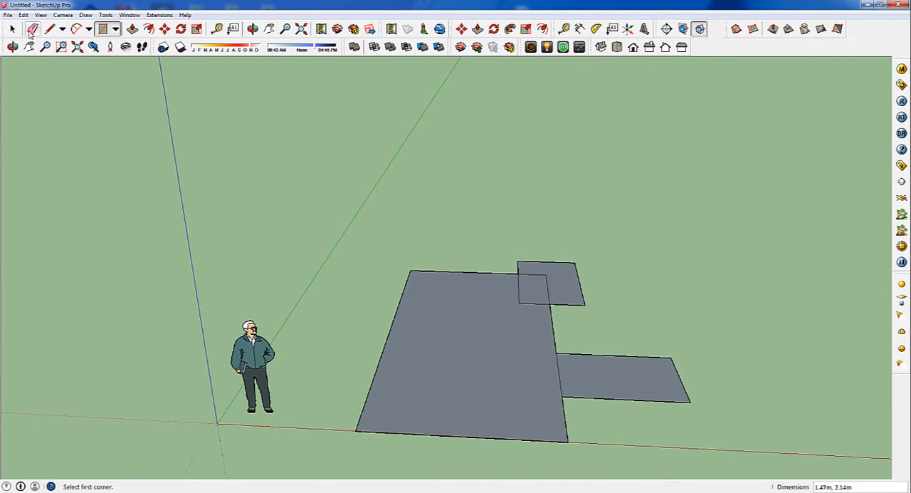
pyautogui.press('e')
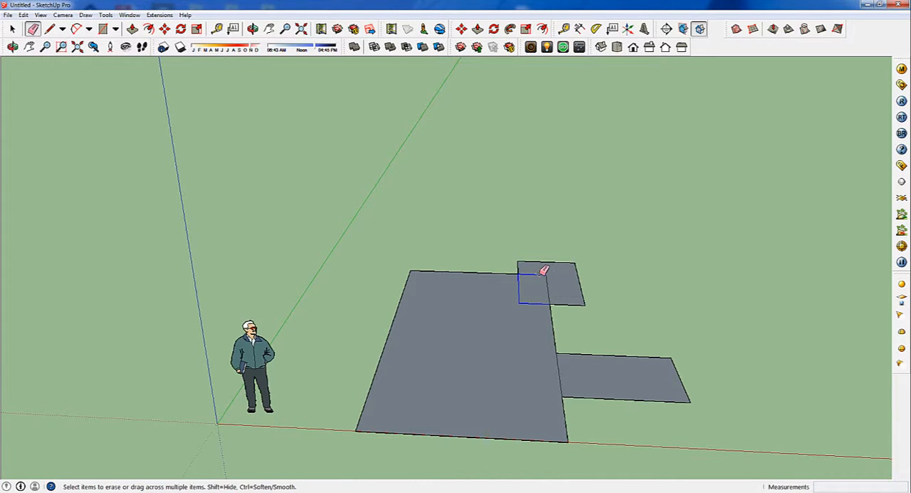
pyautogui.moveTo(544, 270)
pyautogui.mouseDown()
pyautogui.moveTo(534, 356)
pyautogui.moveTo(562, 387)
pyautogui.mouseUp()
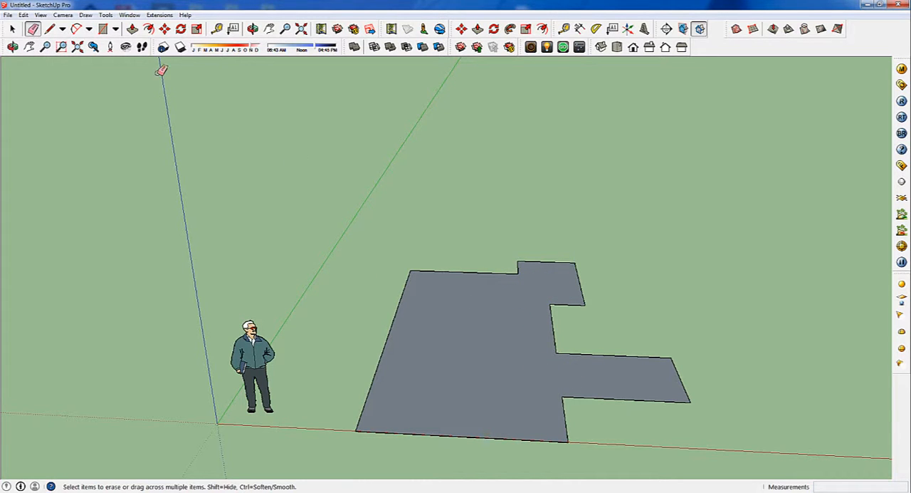
# Push/Pull the merged floor plan face upward to a height of 2.30 m
pyautogui.click(131, 28)
pyautogui.click(491, 370)
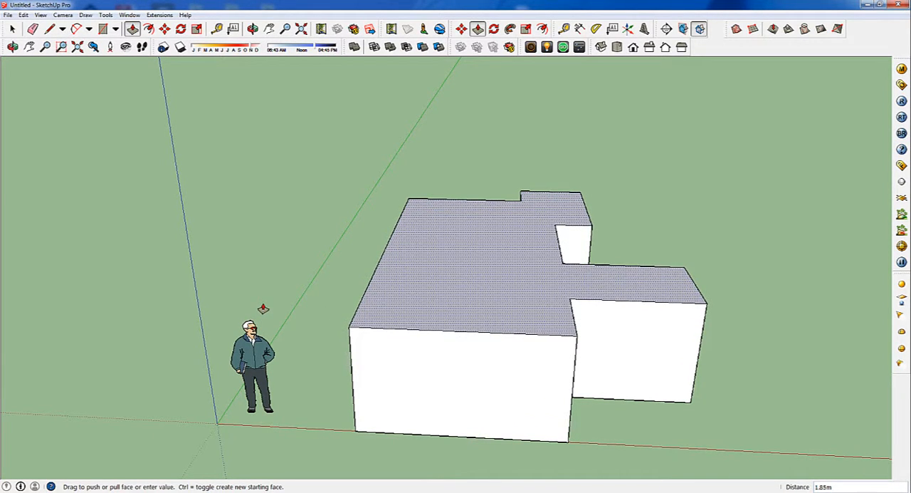
pyautogui.press('Return')
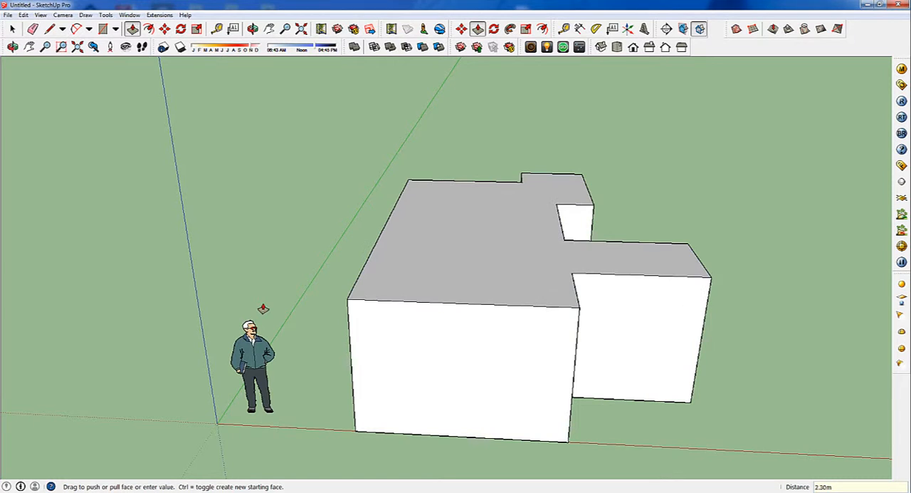
# Draw a vertical rectangle about 0.30 x 0.26 m projecting outward from the upper corner of the building's front wall
pyautogui.moveTo(393, 256); pyautogui.dragTo(437, 195, button='middle')
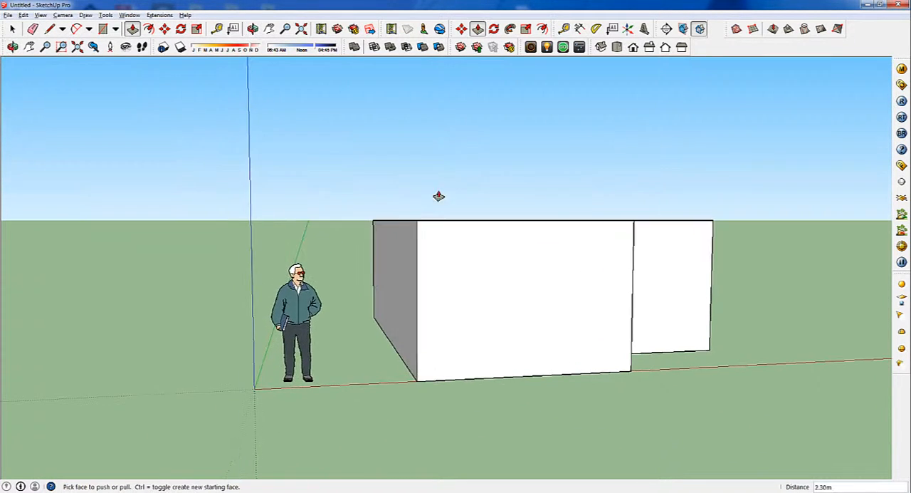
pyautogui.scroll(6, 413, 232)
pyautogui.moveTo(397, 241); pyautogui.dragTo(393, 235, button='middle')
pyautogui.press('p')
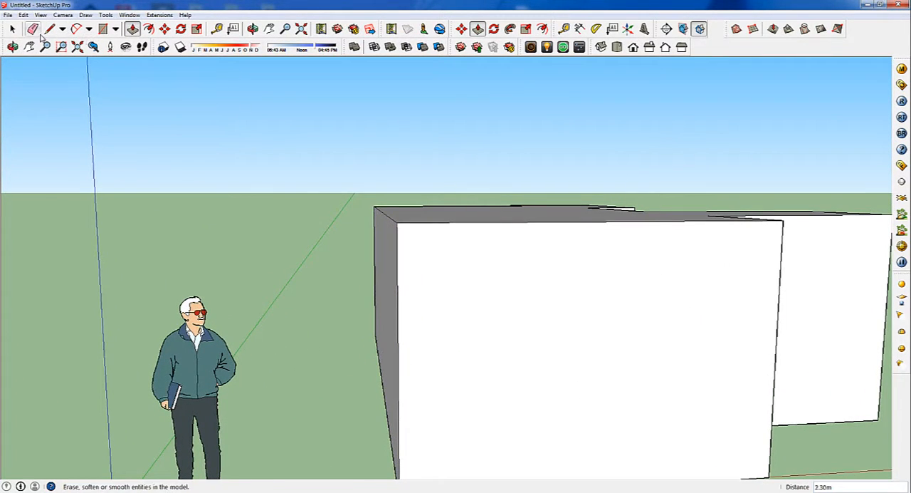
pyautogui.click(116, 30)
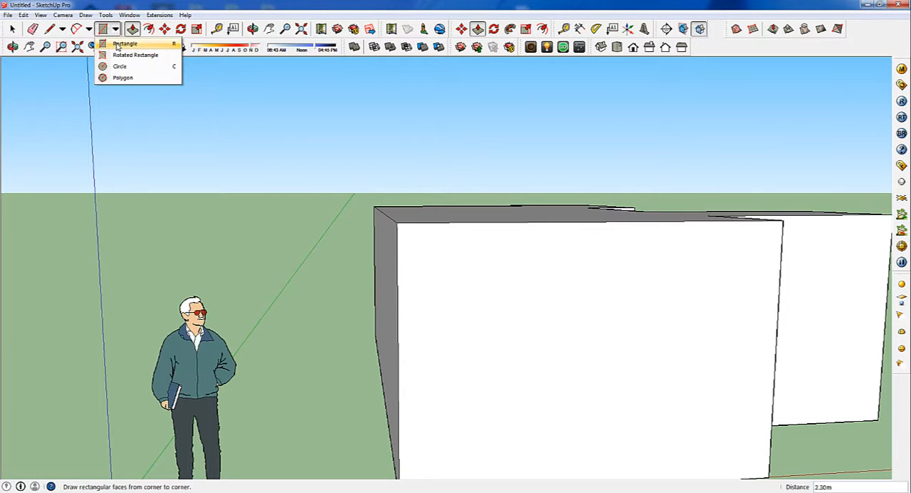
pyautogui.click(121, 44)
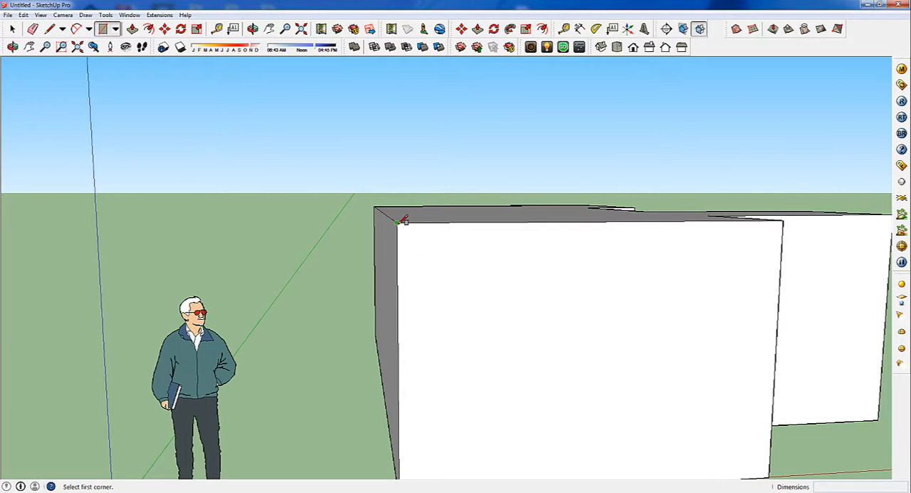
pyautogui.click(397, 223)
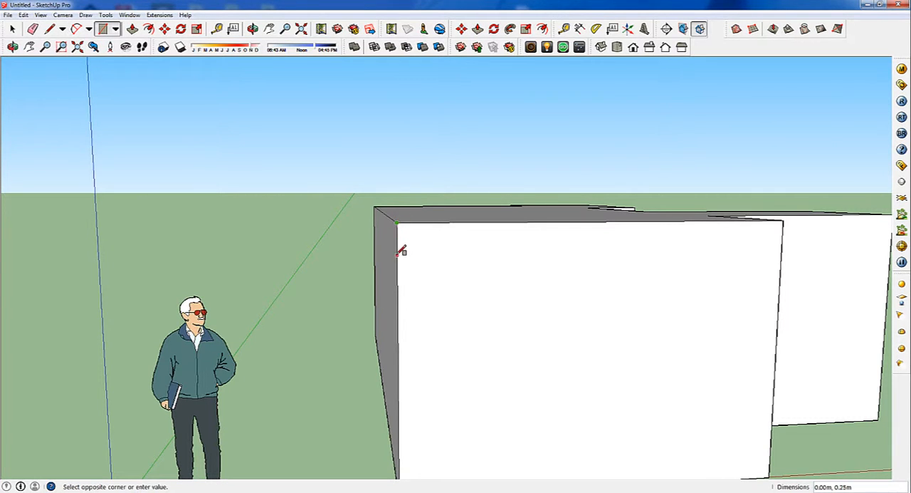
pyautogui.moveTo(380, 253); pyautogui.dragTo(327, 254, button='middle')
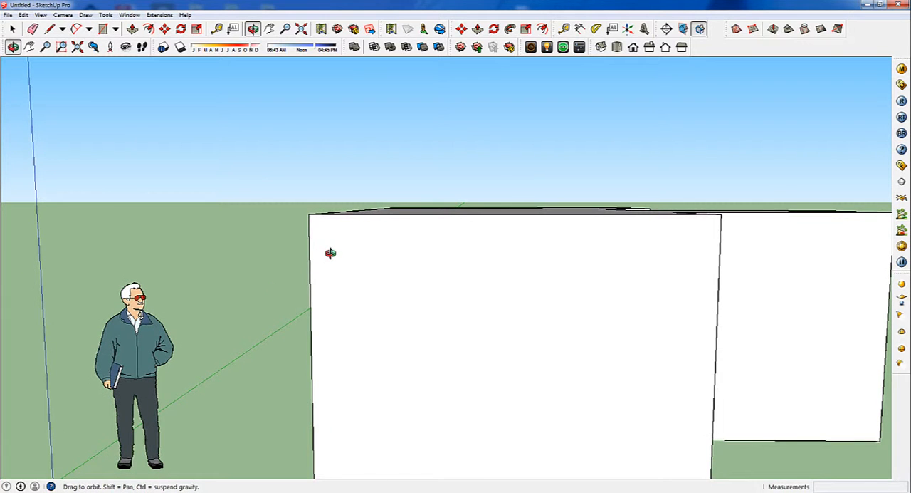
pyautogui.click(278, 242)
# Draw a vertical line about 1.45 m up from the front wall's top edge and a sloping line down to the small rectangle's outer upper corner
pyautogui.moveTo(325, 209); pyautogui.dragTo(428, 263, button='middle')
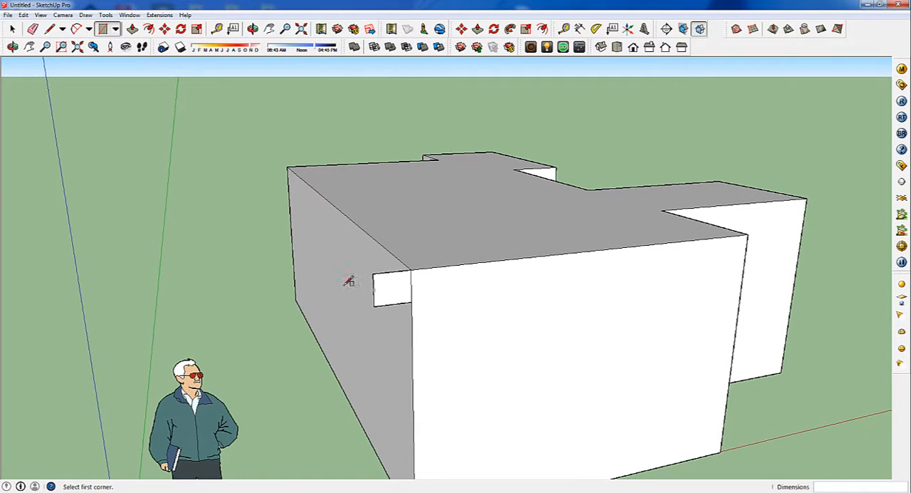
pyautogui.click(50, 29)
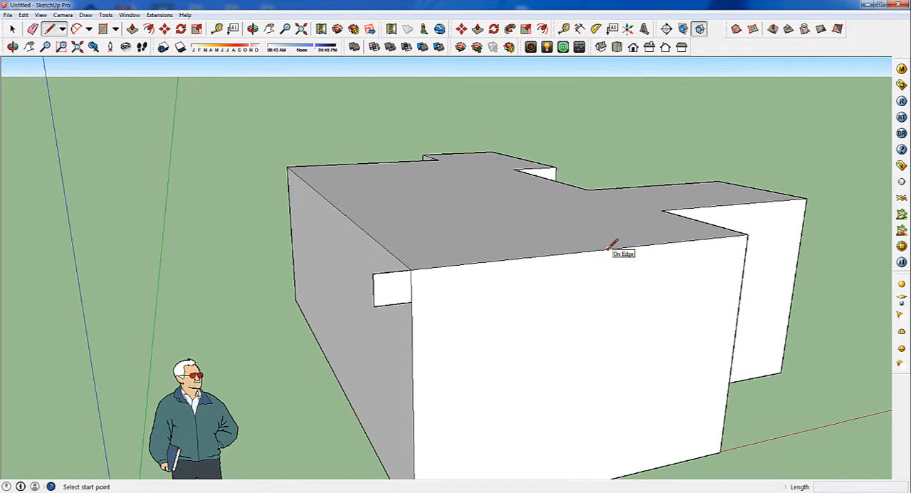
pyautogui.click(631, 245)
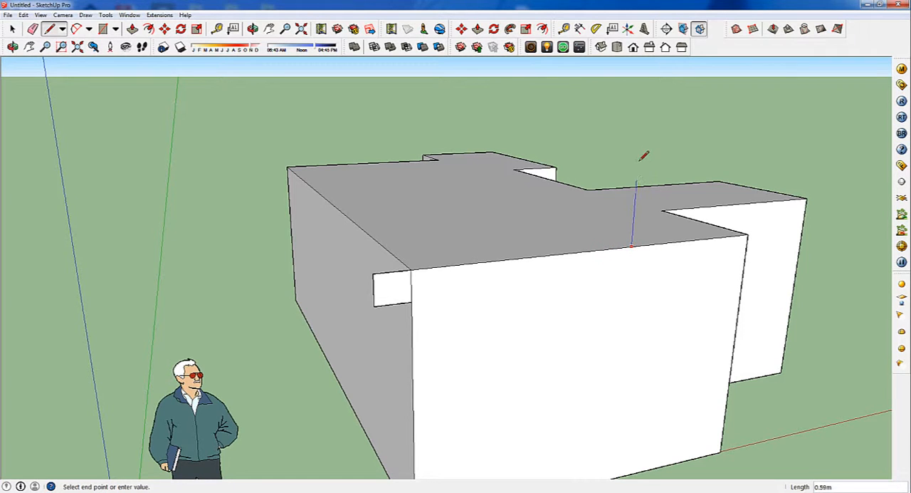
pyautogui.click(645, 74)
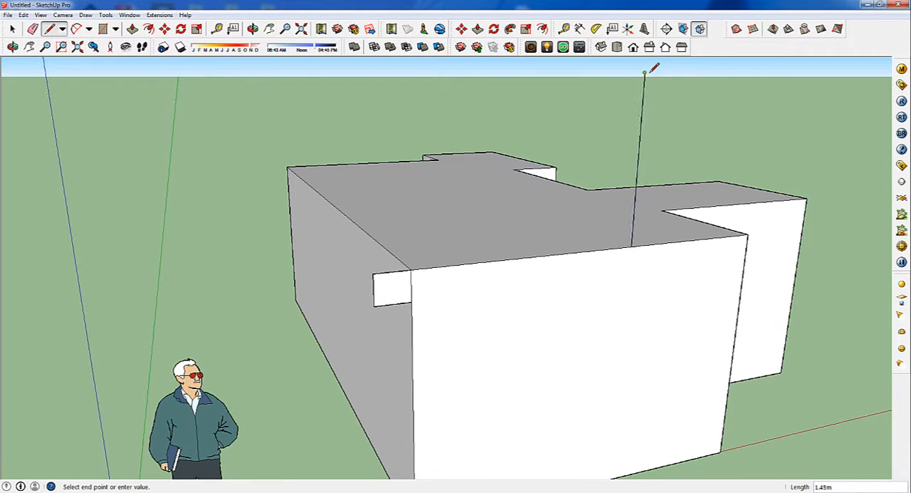
pyautogui.click(375, 272)
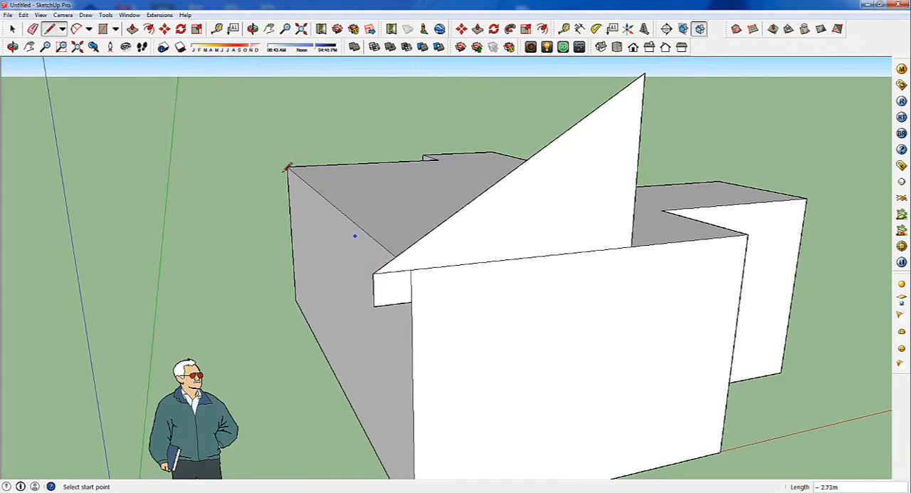
# Erase the edge between the small eave rectangle and the triangle to join them into one roof profile
pyautogui.click(33, 28)
pyautogui.click(34, 29)
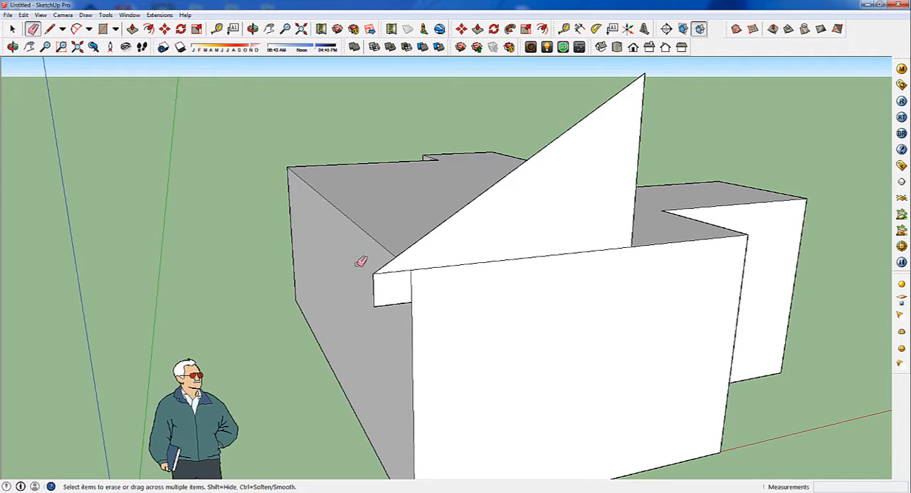
pyautogui.click(396, 272)
# Select the building's top face as the path and extrude the roof profile around it with Follow Me
pyautogui.press('space')
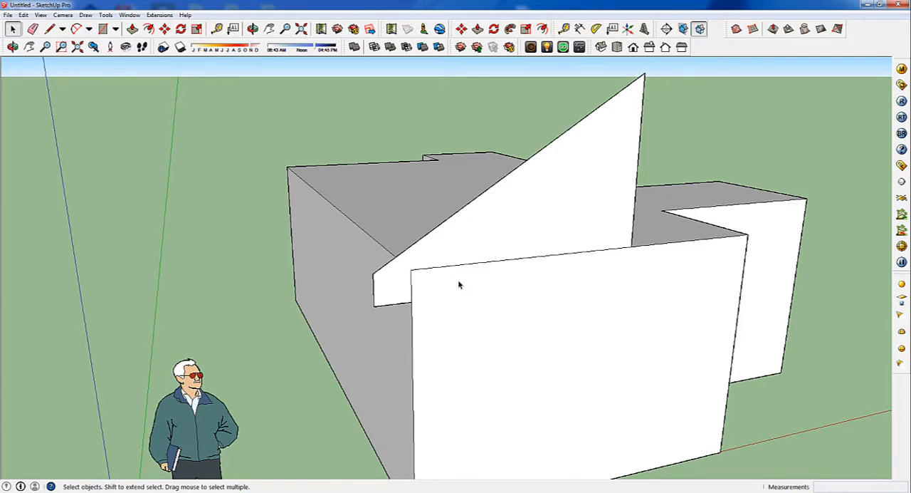
pyautogui.click(401, 205)
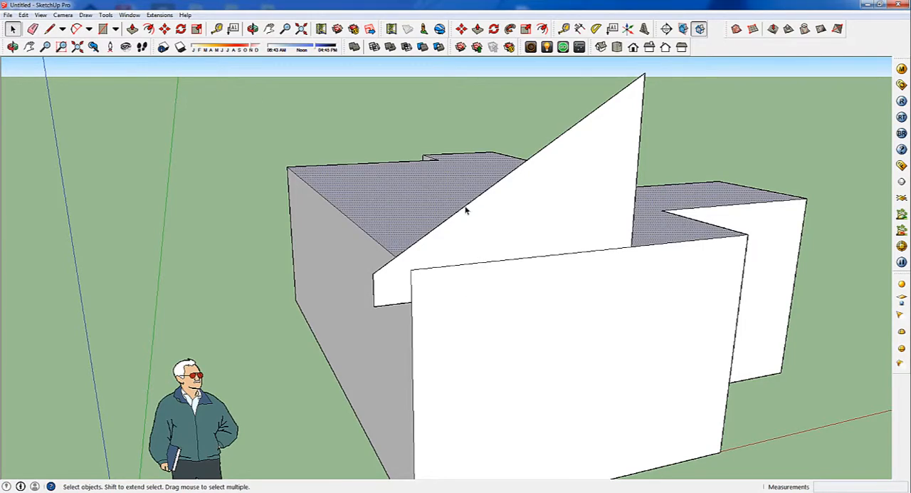
pyautogui.moveTo(466, 206); pyautogui.dragTo(442, 273, button='middle')
pyautogui.click(106, 15)
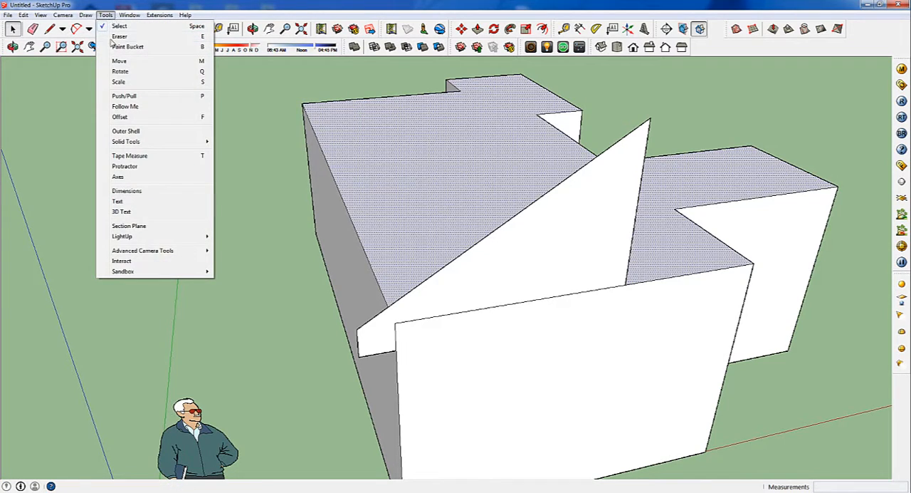
pyautogui.click(124, 106)
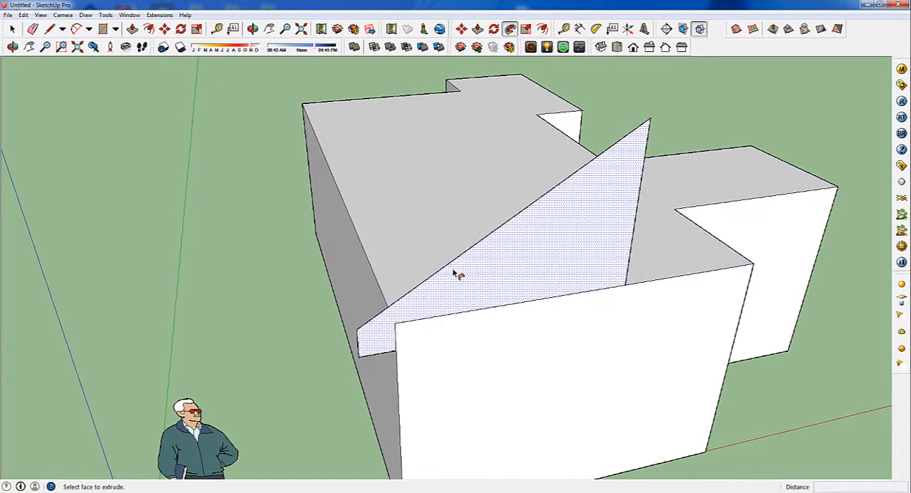
pyautogui.click(456, 272)
# Select all the sloped roof faces and edges above the eaves and intersect the faces with the selection
pyautogui.moveTo(543, 267); pyautogui.dragTo(721, 216, button='middle')
pyautogui.scroll(-3, 721, 215)
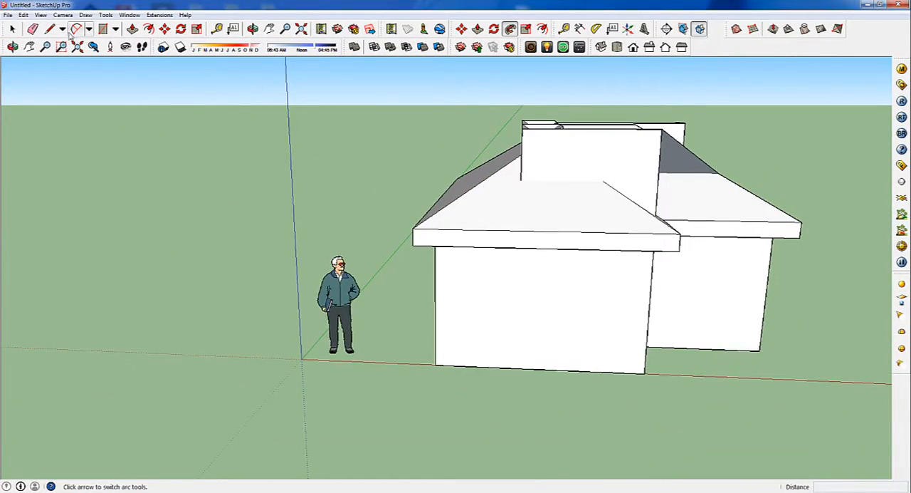
pyautogui.click(12, 29)
pyautogui.moveTo(474, 150); pyautogui.dragTo(551, 147, button='middle')
pyautogui.moveTo(406, 95); pyautogui.dragTo(822, 204)
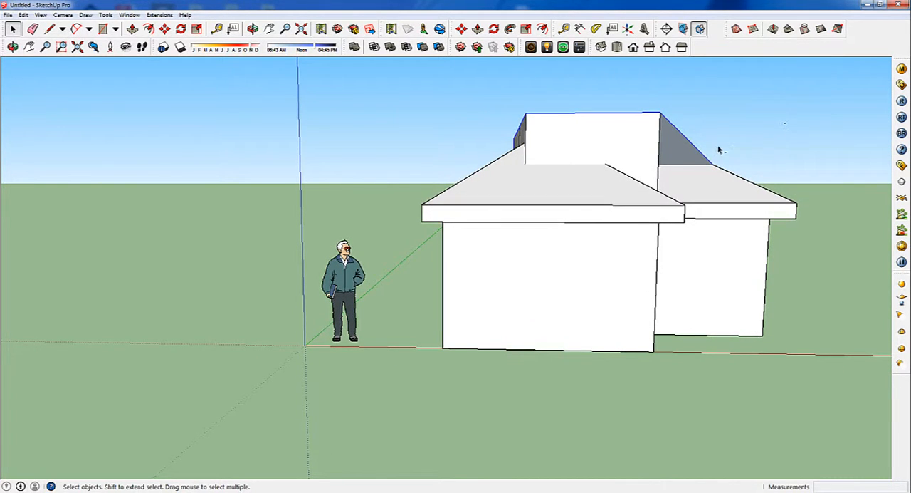
pyautogui.moveTo(426, 193); pyautogui.dragTo(402, 194)
pyautogui.moveTo(427, 81); pyautogui.dragTo(801, 196)
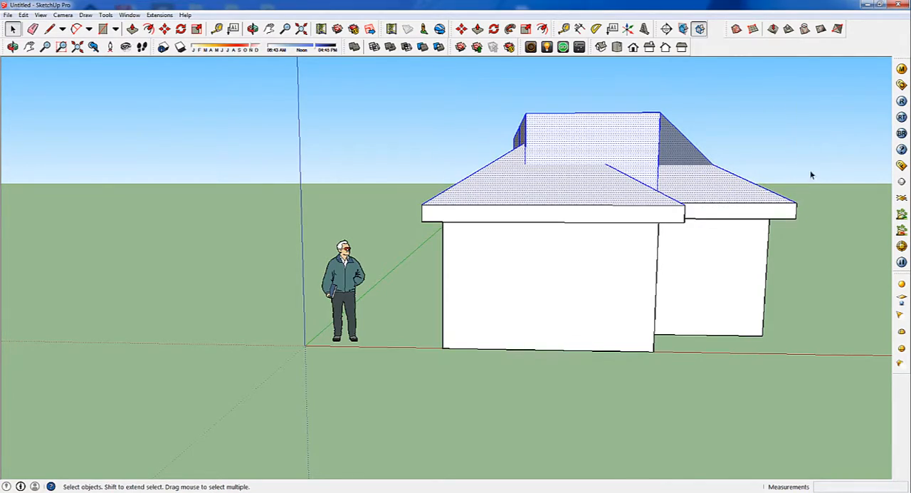
pyautogui.moveTo(801, 195); pyautogui.dragTo(266, 266, button='middle')
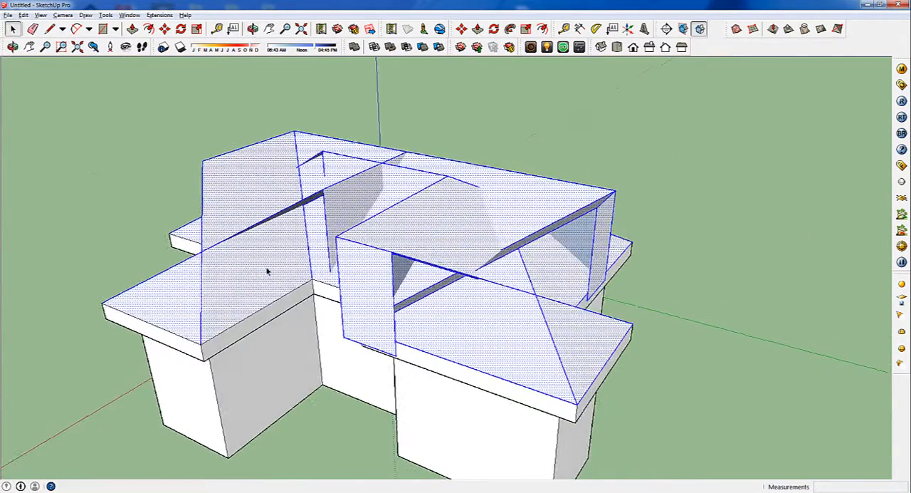
pyautogui.rightClick(426, 243)
pyautogui.moveTo(499, 353)
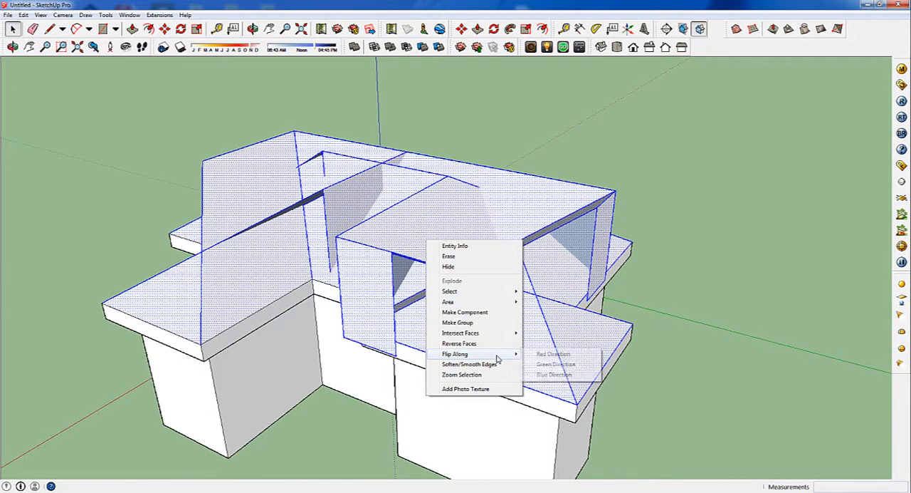
pyautogui.moveTo(507, 334)
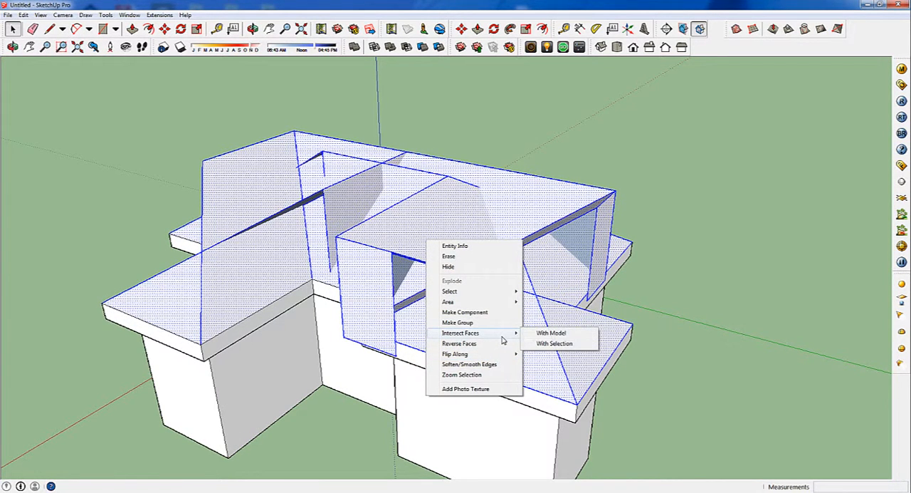
pyautogui.click(540, 344)
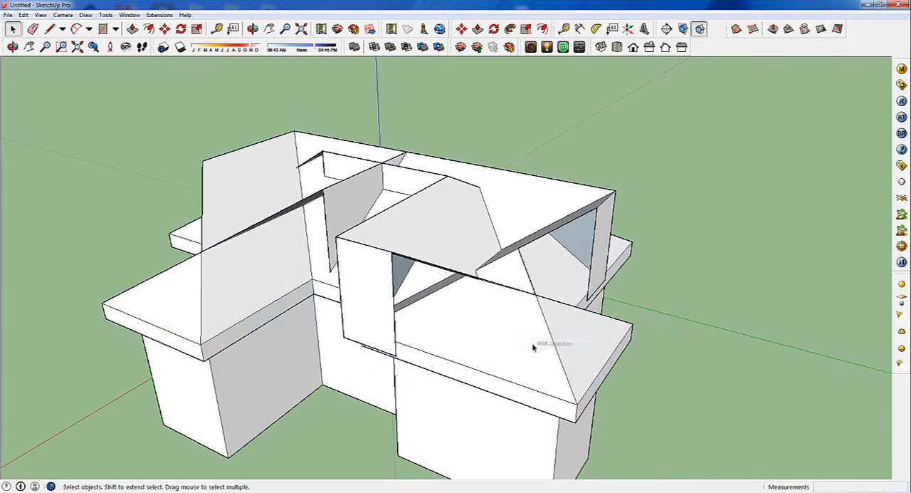
# Erase the surplus edges and strips projecting above the sloped roof faces where the side wing meets the main roof
pyautogui.moveTo(405, 287); pyautogui.dragTo(533, 238, button='middle')
pyautogui.press('t')
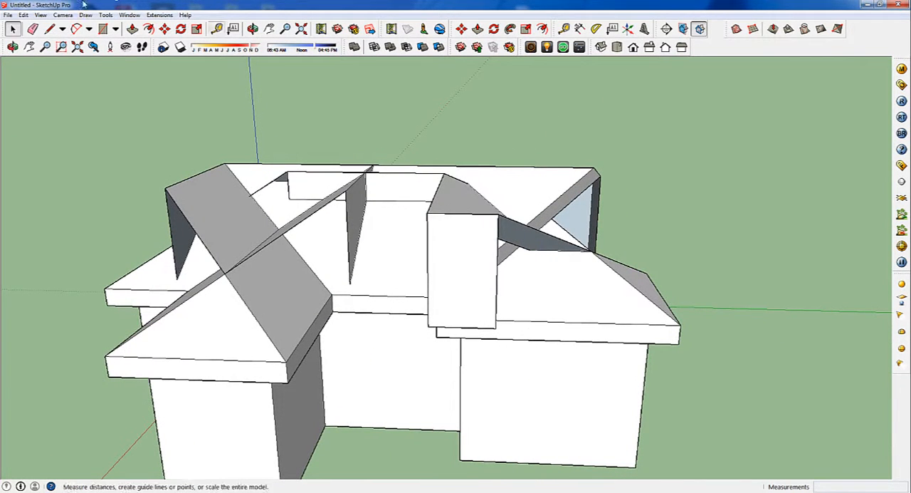
pyautogui.click(33, 28)
pyautogui.moveTo(603, 183)
pyautogui.mouseDown()
pyautogui.moveTo(581, 158)
pyautogui.moveTo(604, 174)
pyautogui.mouseUp()
pyautogui.moveTo(629, 178)
pyautogui.mouseDown(button='middle')
pyautogui.moveTo(474, 212)
pyautogui.moveTo(235, 191)
pyautogui.moveTo(351, 174)
pyautogui.mouseUp(button='middle')
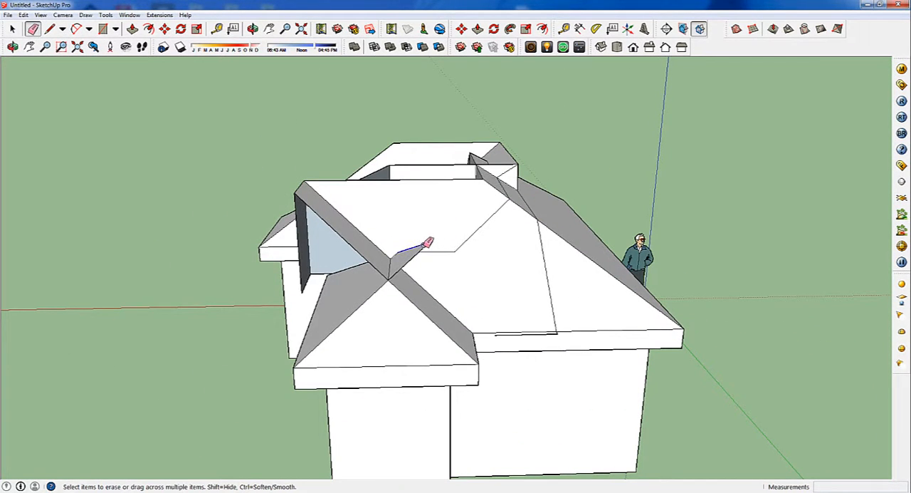
pyautogui.moveTo(425, 244)
pyautogui.mouseDown()
pyautogui.moveTo(438, 230)
pyautogui.moveTo(427, 238)
pyautogui.mouseUp()
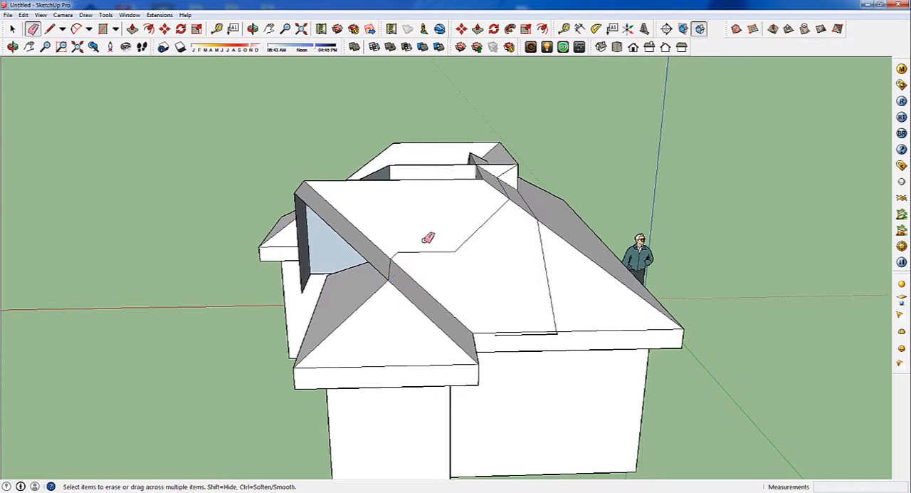
pyautogui.moveTo(343, 229); pyautogui.dragTo(336, 234)
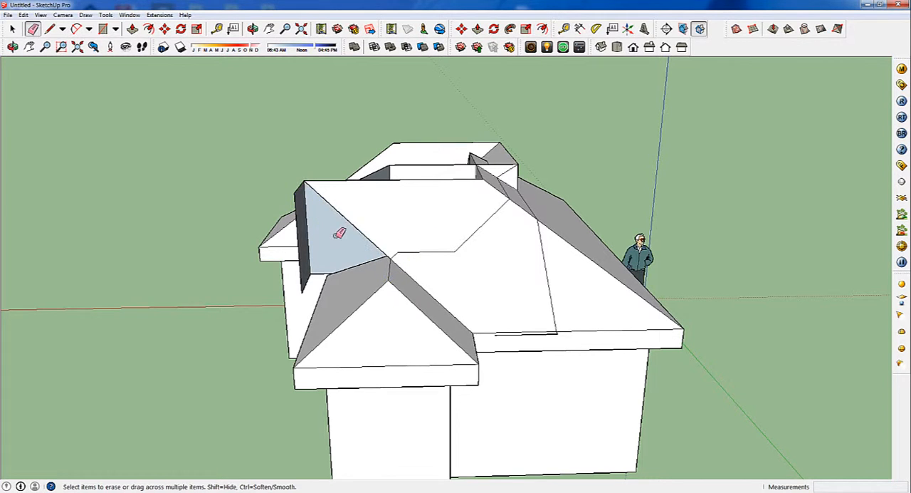
# Erase the vertical edges of the upright panels standing between the two wing roofs
pyautogui.moveTo(336, 233)
pyautogui.mouseDown(button='middle')
pyautogui.moveTo(477, 216)
pyautogui.moveTo(443, 207)
pyautogui.mouseUp(button='middle')
pyautogui.moveTo(436, 213); pyautogui.dragTo(413, 231)
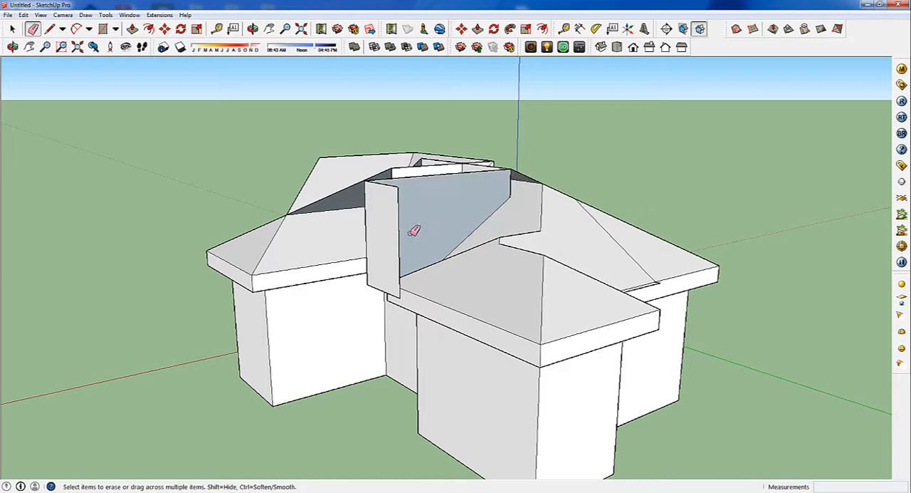
pyautogui.click(399, 235)
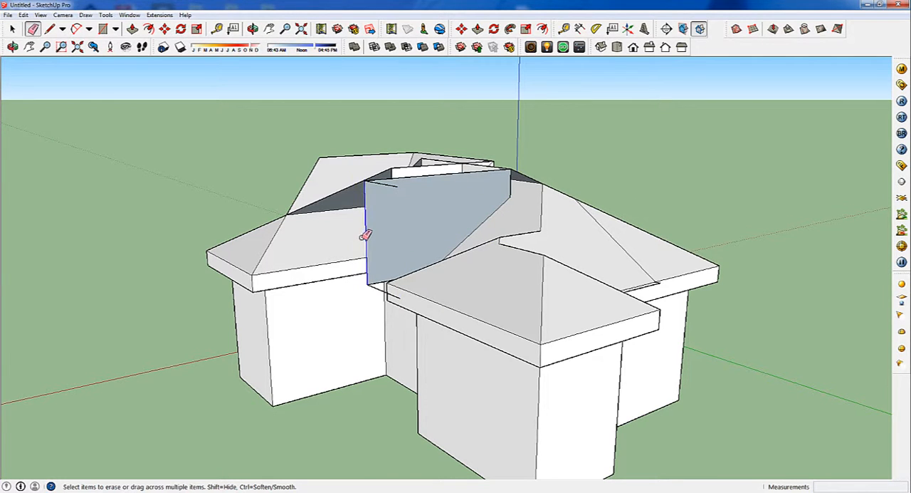
pyautogui.click(364, 235)
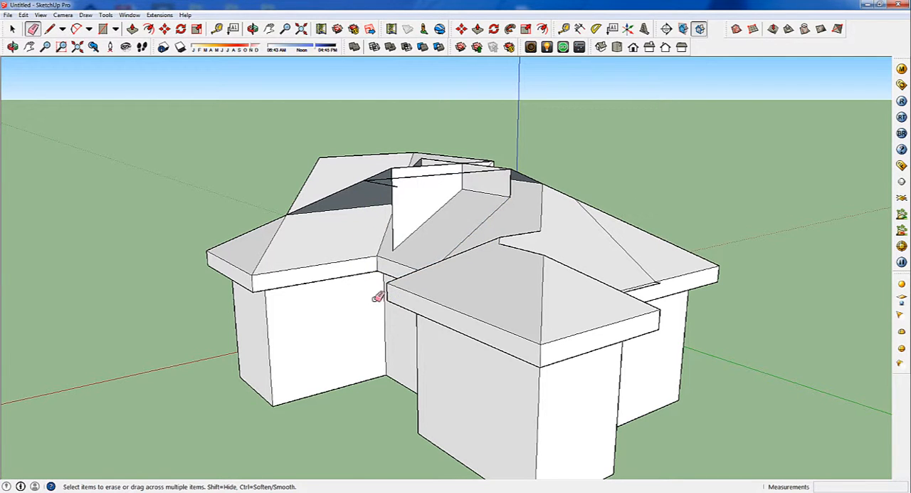
# Erase the loose edges floating above the roof and the stray intersection lines on the long slope and its eave
pyautogui.moveTo(375, 294)
pyautogui.mouseDown(button='middle')
pyautogui.moveTo(438, 211)
pyautogui.moveTo(555, 211)
pyautogui.moveTo(580, 162)
pyautogui.moveTo(525, 137)
pyautogui.mouseUp(button='middle')
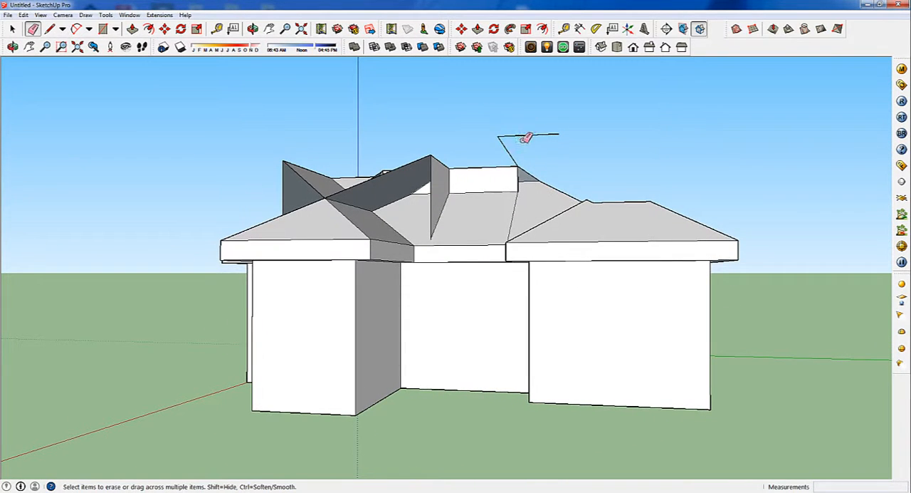
pyautogui.moveTo(498, 155)
pyautogui.mouseDown()
pyautogui.moveTo(526, 165)
pyautogui.moveTo(515, 206)
pyautogui.moveTo(525, 193)
pyautogui.mouseUp()
pyautogui.moveTo(525, 193)
pyautogui.mouseDown(button='middle')
pyautogui.moveTo(335, 270)
pyautogui.moveTo(630, 234)
pyautogui.moveTo(596, 240)
pyautogui.mouseUp(button='middle')
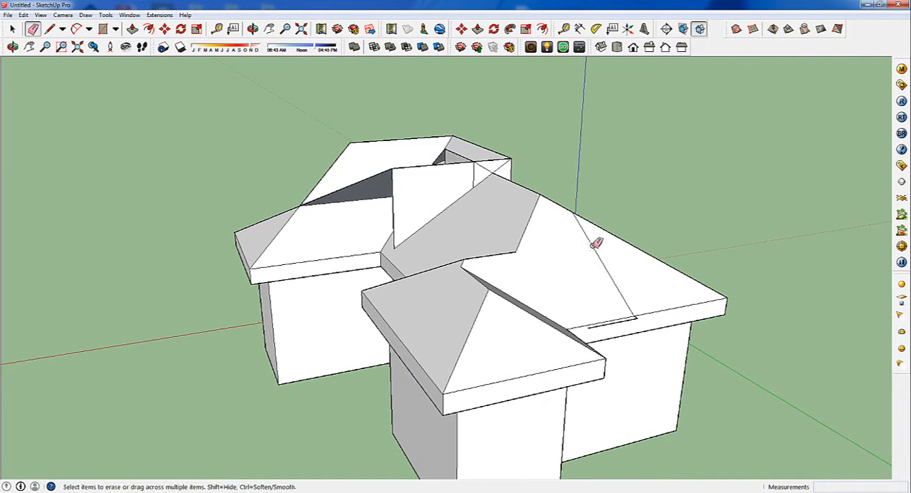
pyautogui.moveTo(628, 319); pyautogui.dragTo(628, 320)
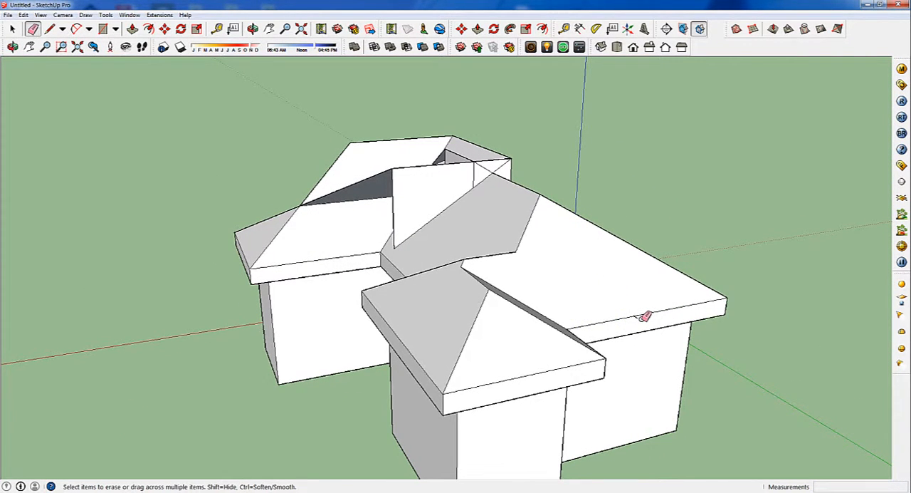
# Erase the surplus faces and edges sticking out past the long slope at the end of the main ridge
pyautogui.scroll(5, 628, 317)
pyautogui.moveTo(627, 311); pyautogui.dragTo(297, 252, button='middle')
pyautogui.scroll(-6, 541, 218)
pyautogui.scroll(6, 737, 143)
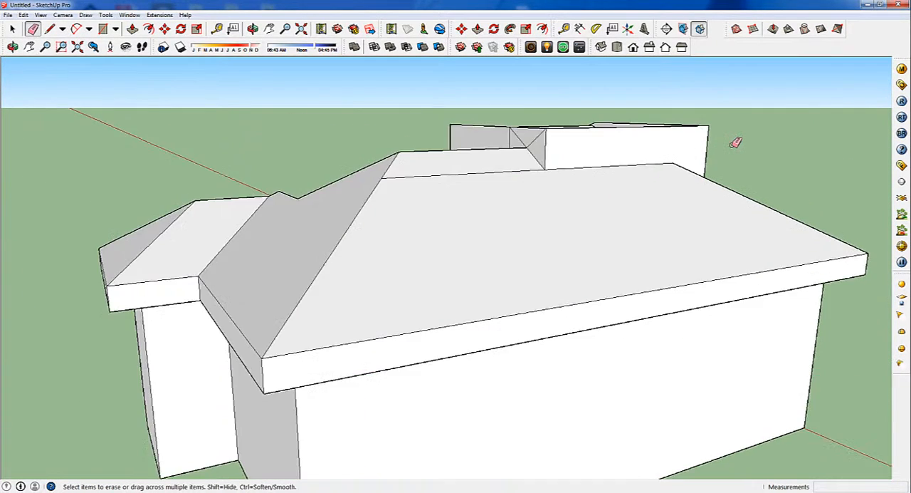
pyautogui.click(691, 106)
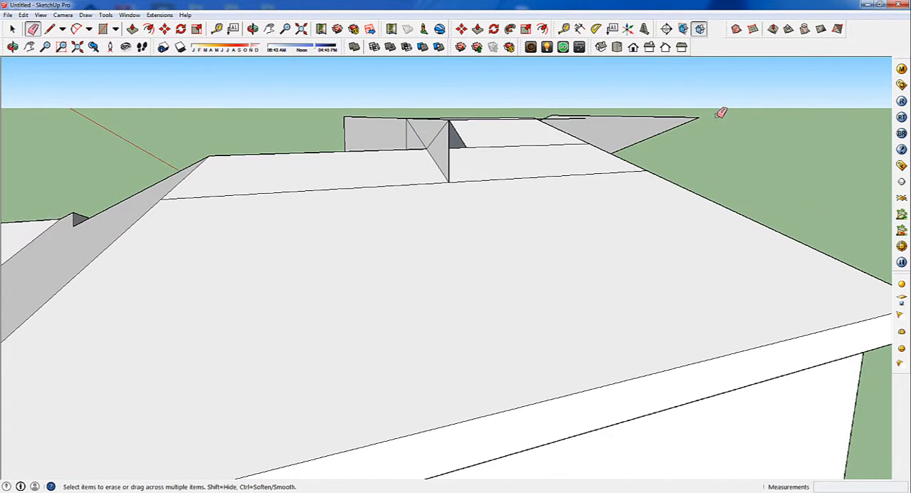
pyautogui.moveTo(722, 112)
pyautogui.mouseDown(button='middle')
pyautogui.moveTo(574, 149)
pyautogui.moveTo(588, 145)
pyautogui.mouseUp(button='middle')
pyautogui.moveTo(639, 104)
pyautogui.mouseDown()
pyautogui.moveTo(622, 106)
pyautogui.moveTo(661, 128)
pyautogui.mouseUp()
pyautogui.moveTo(658, 165); pyautogui.dragTo(683, 175)
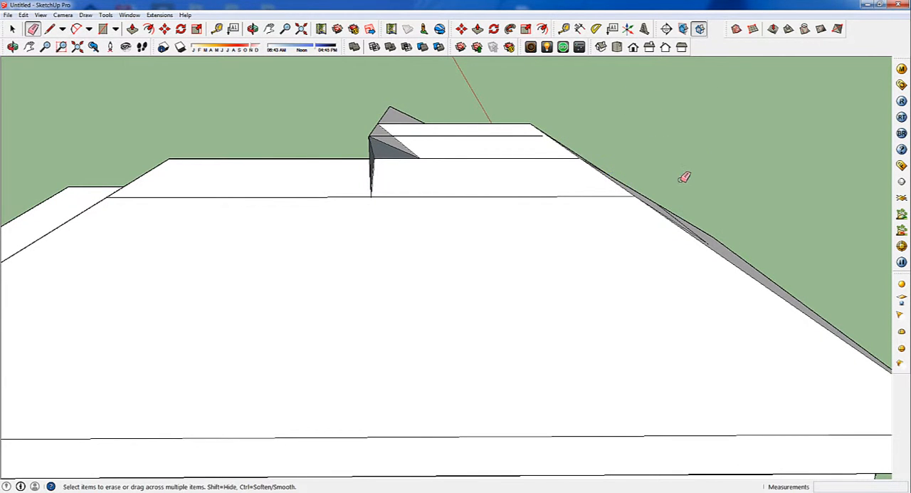
pyautogui.moveTo(683, 175); pyautogui.dragTo(553, 193, button='middle')
pyautogui.moveTo(605, 261)
pyautogui.mouseDown()
pyautogui.moveTo(649, 264)
pyautogui.moveTo(505, 220)
pyautogui.moveTo(491, 207)
pyautogui.moveTo(481, 167)
pyautogui.mouseUp()
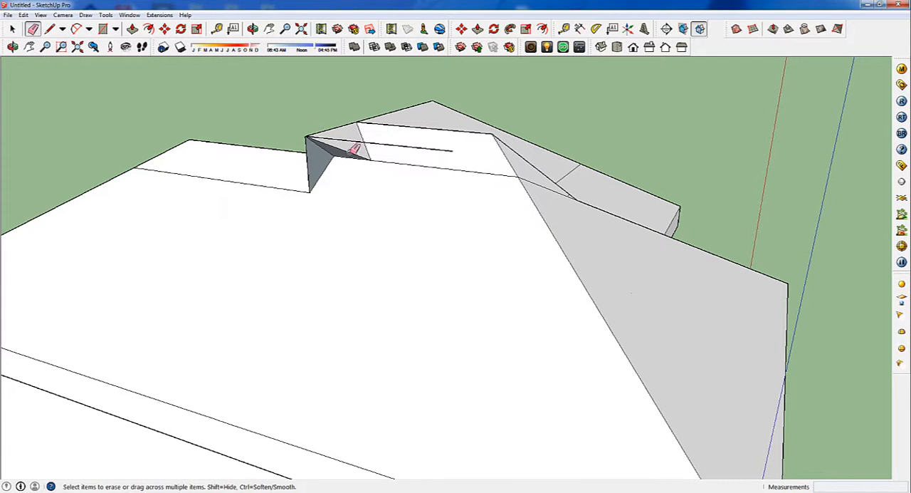
# Erase the loose line and excess faces projecting above the ridge around the roof junction
pyautogui.moveTo(338, 125); pyautogui.dragTo(374, 86, button='middle')
pyautogui.moveTo(340, 112); pyautogui.dragTo(375, 108)
pyautogui.moveTo(375, 108)
pyautogui.mouseDown(button='middle')
pyautogui.moveTo(541, 126)
pyautogui.moveTo(458, 97)
pyautogui.mouseUp(button='middle')
pyautogui.moveTo(458, 98); pyautogui.dragTo(439, 119)
pyautogui.moveTo(439, 118)
pyautogui.mouseDown(button='middle')
pyautogui.moveTo(596, 158)
pyautogui.moveTo(524, 137)
pyautogui.mouseUp(button='middle')
pyautogui.moveTo(507, 134); pyautogui.dragTo(506, 145)
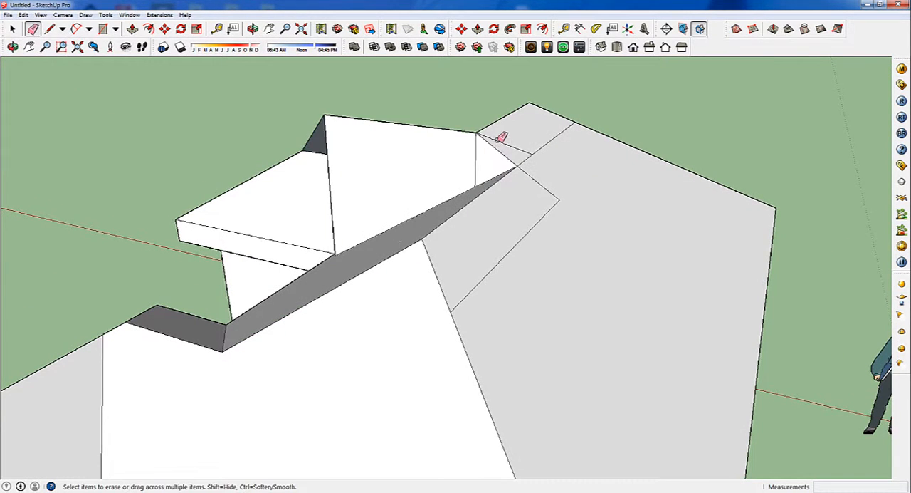
# Erase the upright panel beside the ridge junction together with its loose outline, undoing the mistaken erasure of a ridge face edge
pyautogui.click(496, 146)
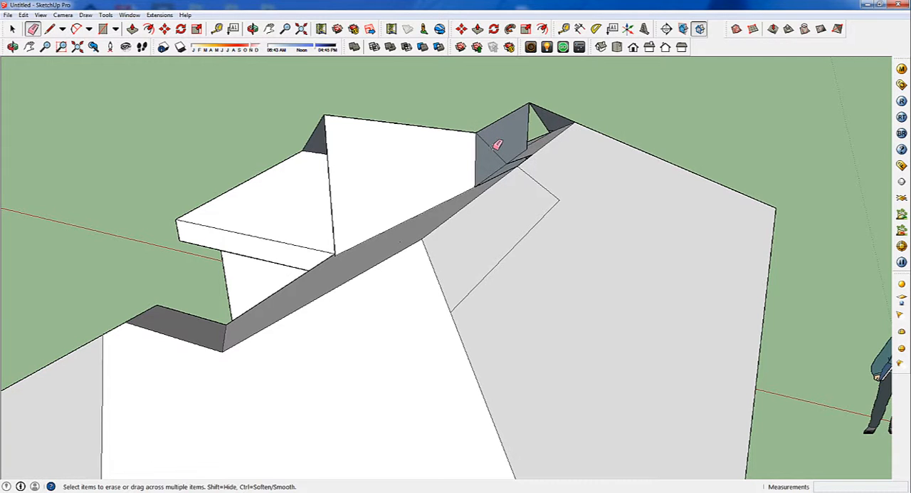
pyautogui.hotkey('ctrl', 'z')
pyautogui.click(476, 154)
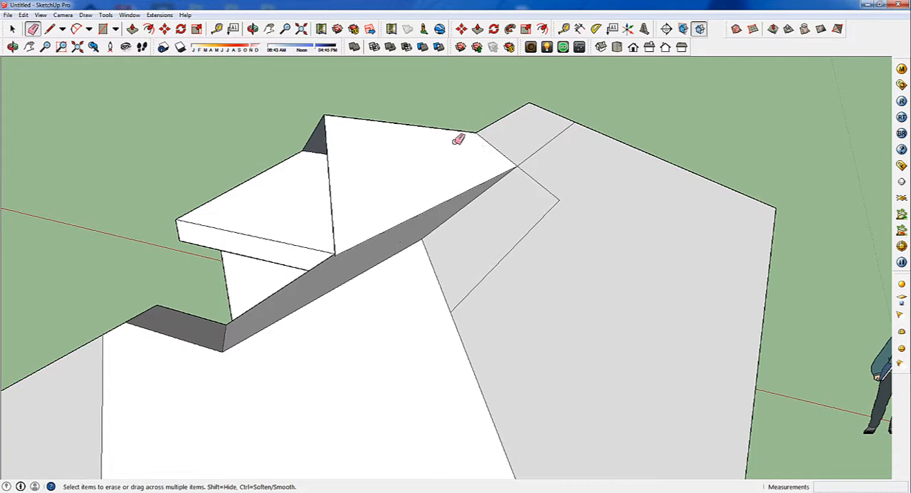
pyautogui.click(459, 129)
pyautogui.moveTo(459, 130)
pyautogui.mouseDown(button='middle')
pyautogui.moveTo(430, 134)
pyautogui.moveTo(629, 126)
pyautogui.moveTo(283, 154)
pyautogui.mouseUp(button='middle')
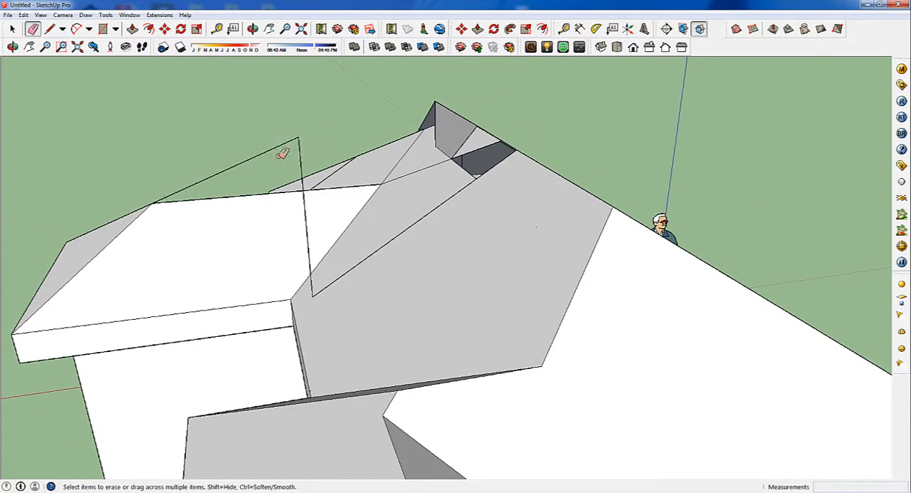
pyautogui.moveTo(306, 148); pyautogui.dragTo(199, 181)
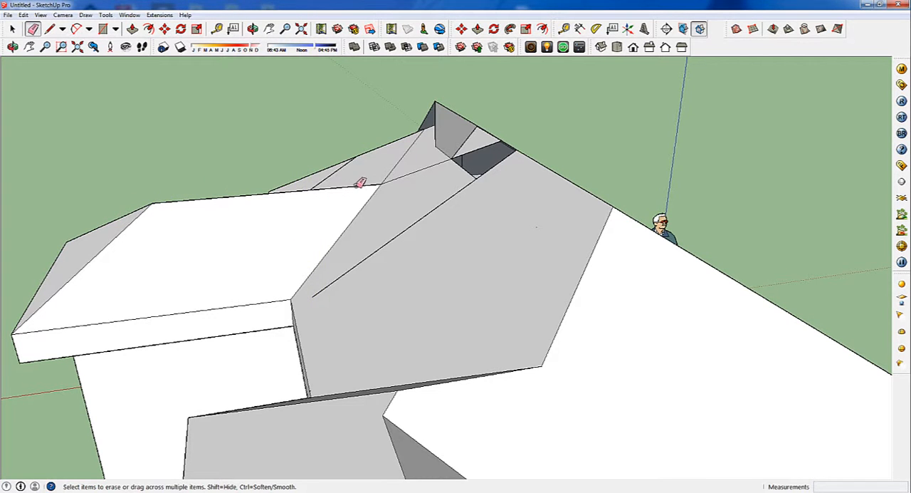
# Erase the stray intersection lines crossing the sloped roof face behind the small wing's ridge
pyautogui.moveTo(415, 195); pyautogui.dragTo(576, 207, button='middle')
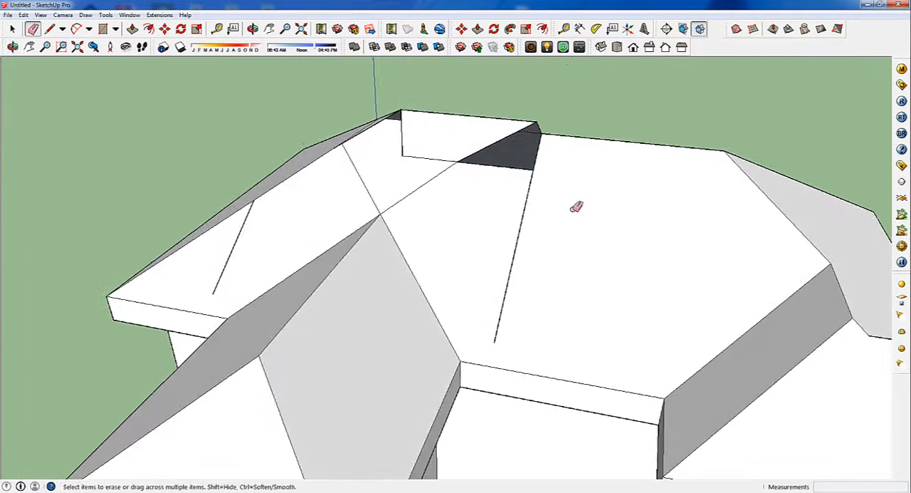
pyautogui.click(229, 254)
pyautogui.moveTo(368, 201); pyautogui.dragTo(411, 185)
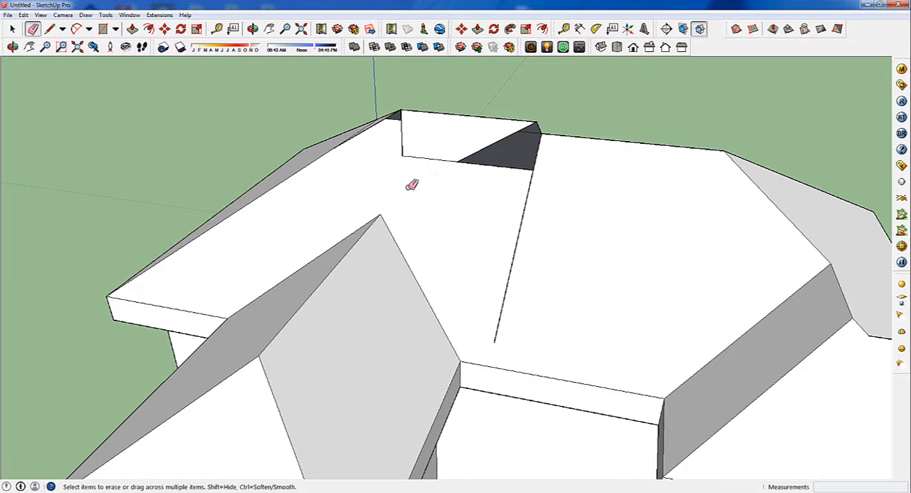
# Erase the upright faces around the notch at the main ridge and the small leftover edge near the hip
pyautogui.click(403, 135)
pyautogui.moveTo(413, 136)
pyautogui.mouseDown(button='middle')
pyautogui.moveTo(474, 138)
pyautogui.moveTo(545, 122)
pyautogui.mouseUp(button='middle')
pyautogui.moveTo(521, 107)
pyautogui.mouseDown()
pyautogui.moveTo(377, 115)
pyautogui.moveTo(374, 125)
pyautogui.mouseUp()
pyautogui.scroll(4, 320, 171)
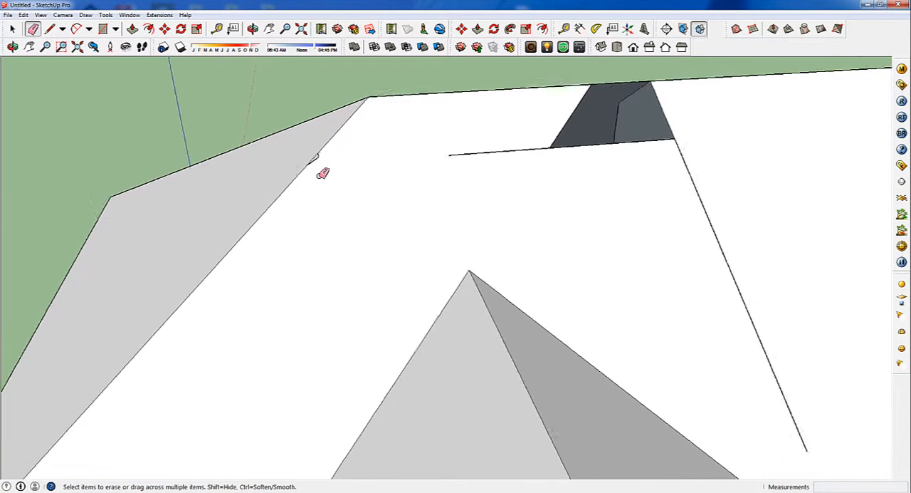
pyautogui.moveTo(317, 153)
pyautogui.mouseDown()
pyautogui.moveTo(342, 170)
pyautogui.moveTo(320, 152)
pyautogui.mouseUp()
pyautogui.hotkey('ctrl', 'z')
pyautogui.moveTo(321, 151)
pyautogui.mouseDown(button='middle')
pyautogui.moveTo(463, 181)
pyautogui.moveTo(680, 148)
pyautogui.moveTo(598, 206)
pyautogui.moveTo(698, 183)
pyautogui.moveTo(536, 91)
pyautogui.moveTo(466, 134)
pyautogui.moveTo(452, 157)
pyautogui.moveTo(484, 157)
pyautogui.moveTo(265, 160)
pyautogui.mouseUp(button='middle')
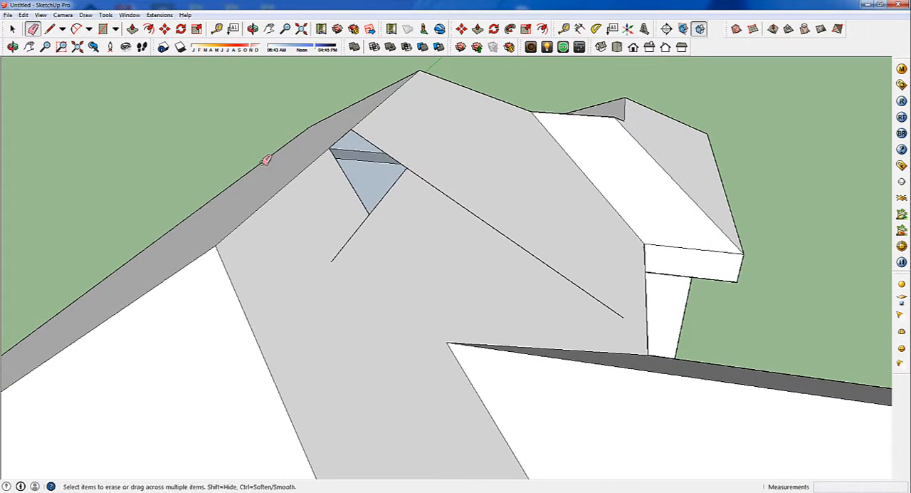
# Erase the two loose lines beside the hole near the ridge and draw a line between its opposite corners to fill it
pyautogui.click(352, 240)
pyautogui.click(456, 199)
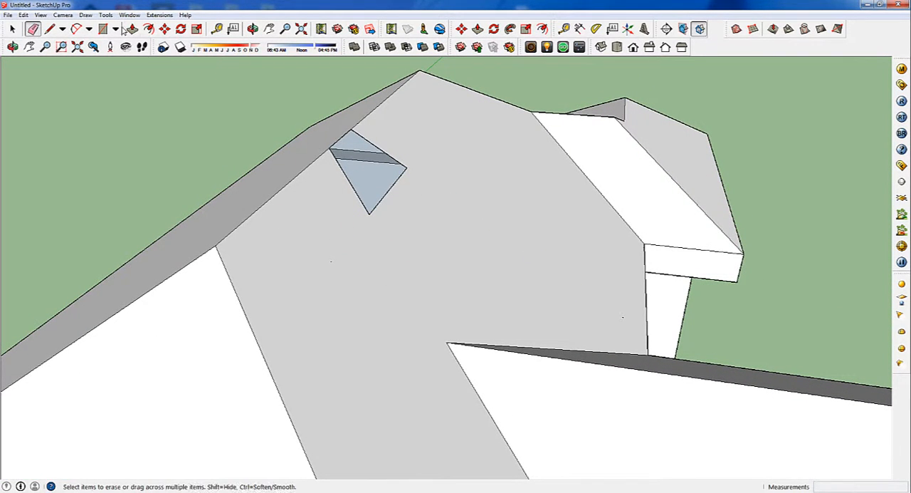
pyautogui.click(49, 29)
pyautogui.click(332, 151)
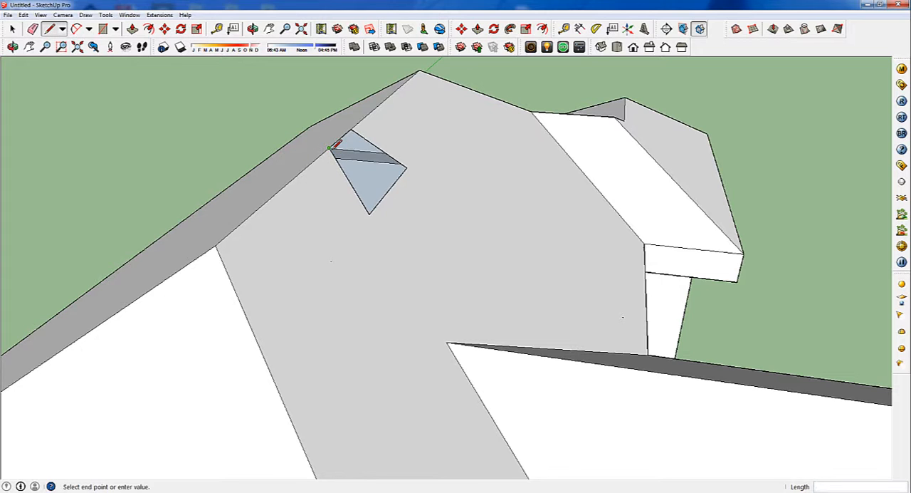
pyautogui.click(405, 167)
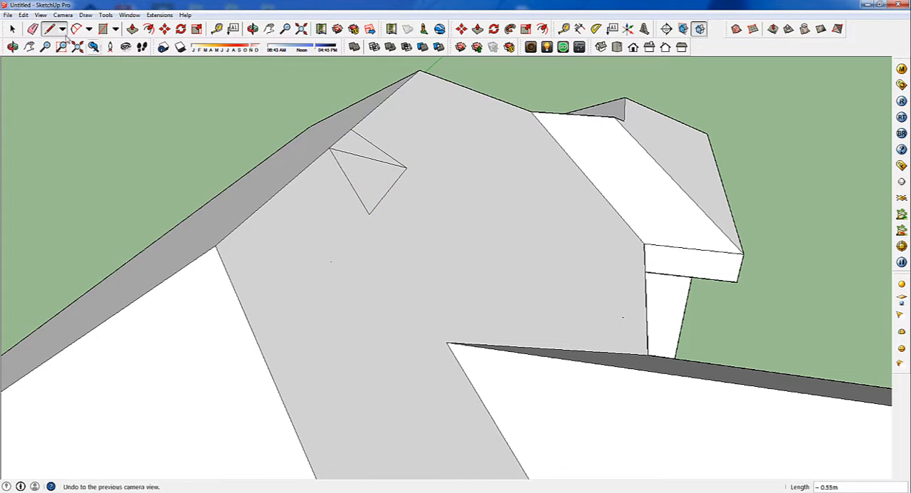
# Erase the outline and diagonal of the filled patch to merge it into the surrounding roof slope
pyautogui.click(32, 29)
pyautogui.click(394, 154)
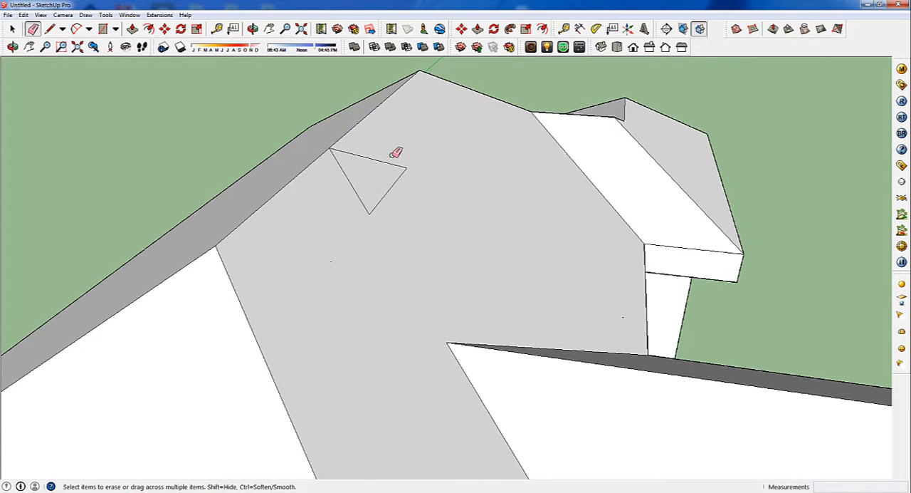
pyautogui.click(398, 163)
pyautogui.click(396, 178)
pyautogui.click(354, 188)
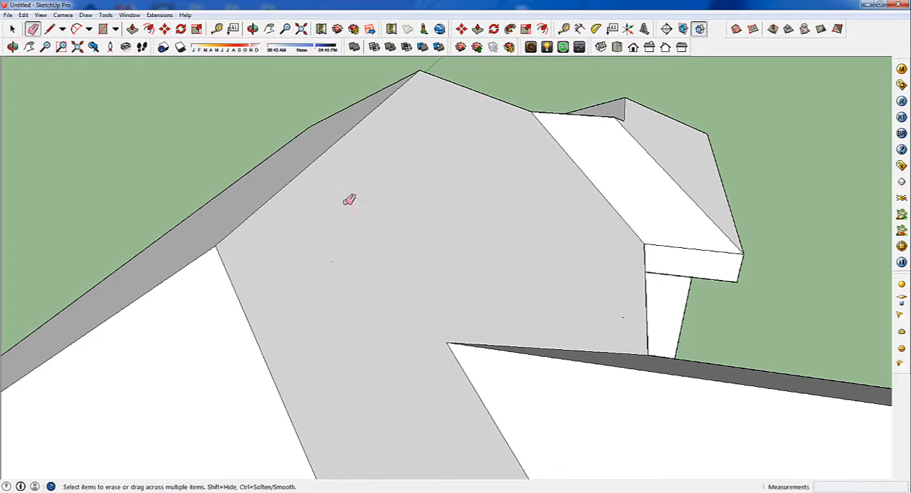
# Examine the cleaned-up roof from all sides for leftover edges or holes
pyautogui.moveTo(548, 271); pyautogui.dragTo(662, 266, button='middle')
pyautogui.scroll(-10, 662, 266)
pyautogui.moveTo(584, 315); pyautogui.dragTo(283, 275, button='middle')
pyautogui.scroll(5, 346, 295)
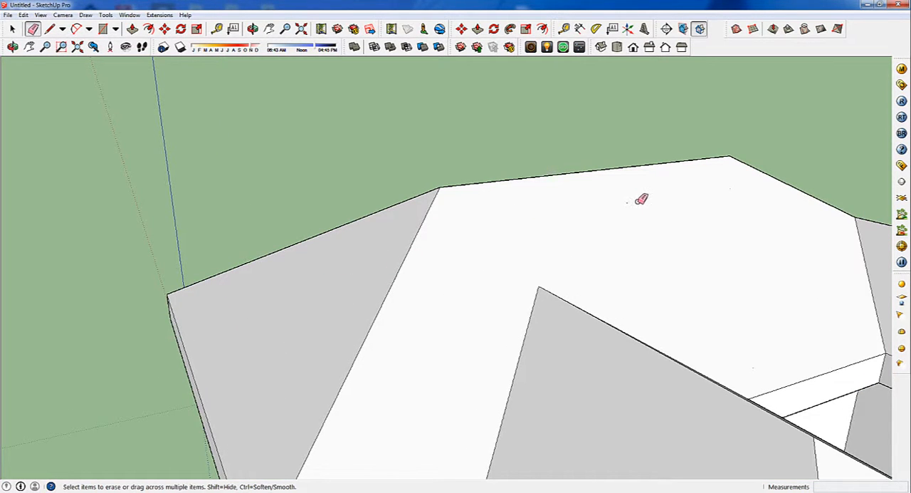
pyautogui.scroll(-2, 760, 259)
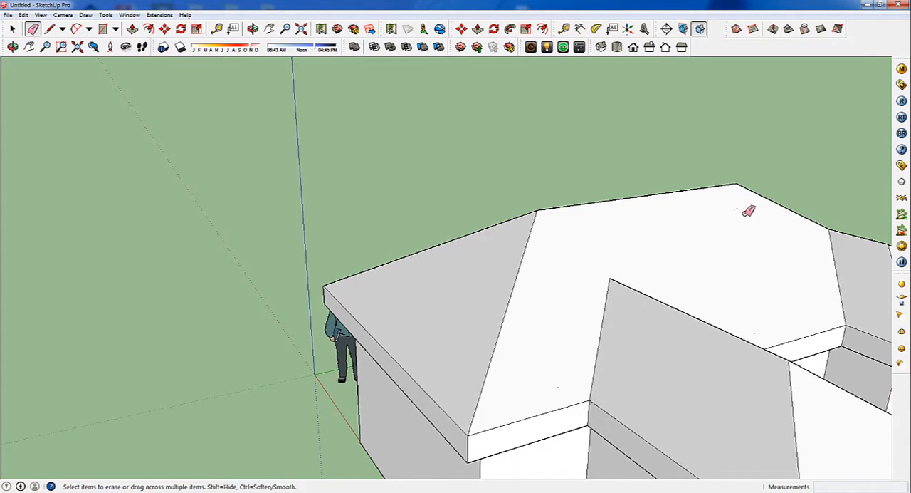
pyautogui.moveTo(551, 299)
pyautogui.mouseDown(button='middle')
pyautogui.moveTo(463, 239)
pyautogui.moveTo(447, 211)
pyautogui.mouseUp(button='middle')
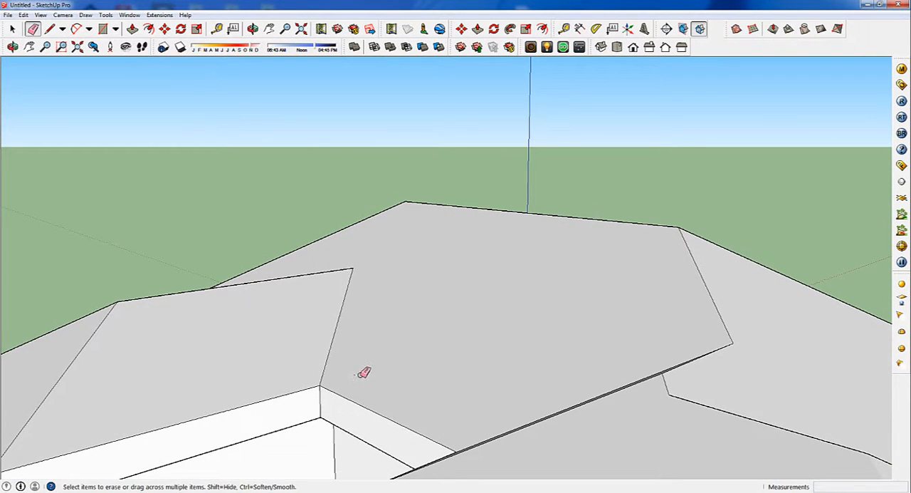
pyautogui.moveTo(364, 373)
pyautogui.mouseDown(button='middle')
pyautogui.moveTo(852, 342)
pyautogui.moveTo(474, 368)
pyautogui.mouseUp(button='middle')
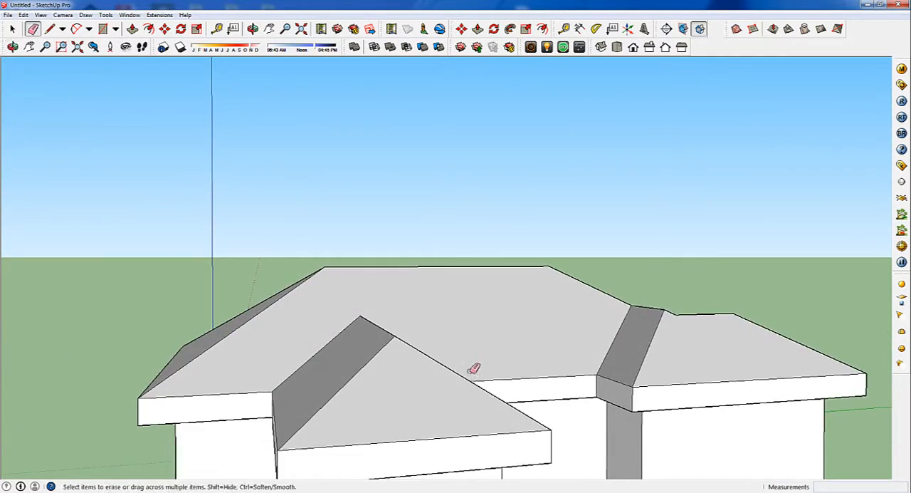
pyautogui.scroll(-3, 474, 369)
pyautogui.moveTo(386, 392)
pyautogui.mouseDown(button='middle')
pyautogui.moveTo(745, 363)
pyautogui.moveTo(567, 348)
pyautogui.moveTo(395, 425)
pyautogui.moveTo(238, 432)
pyautogui.moveTo(620, 360)
pyautogui.moveTo(463, 420)
pyautogui.moveTo(802, 362)
pyautogui.moveTo(401, 335)
pyautogui.moveTo(677, 312)
pyautogui.mouseUp(button='middle')
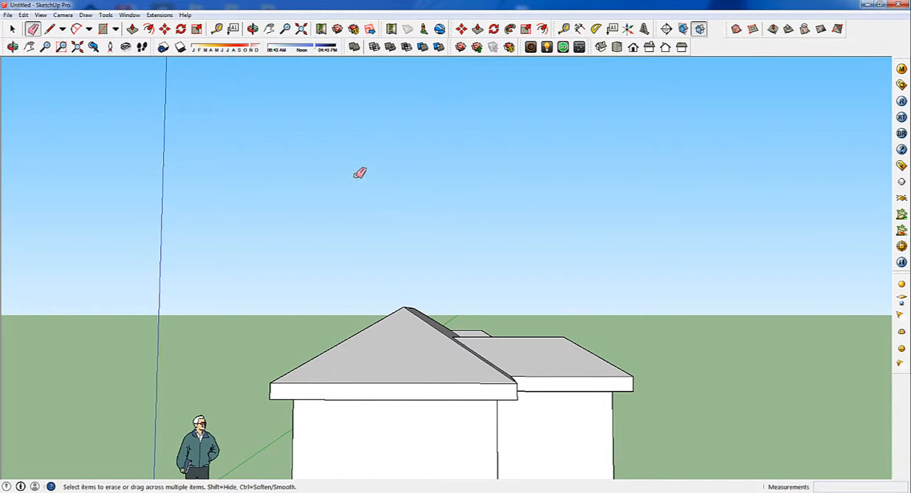
# Paint the front and adjoining roof slopes with Roofing_Shingles_GAF_Estates from the Roofing materials
pyautogui.press('b')
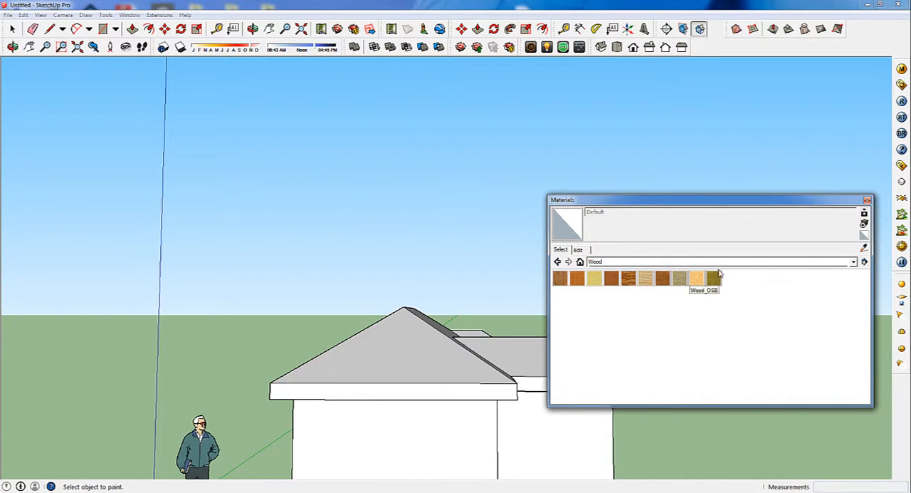
pyautogui.click(853, 263)
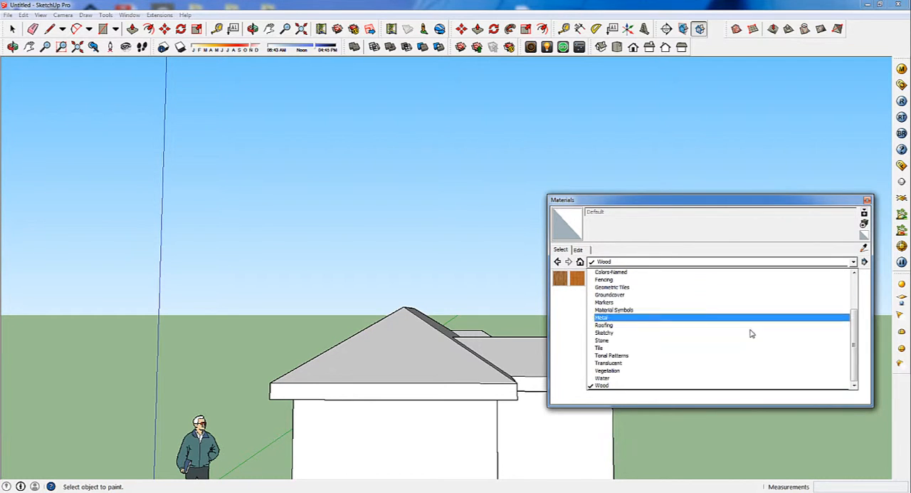
pyautogui.click(638, 318)
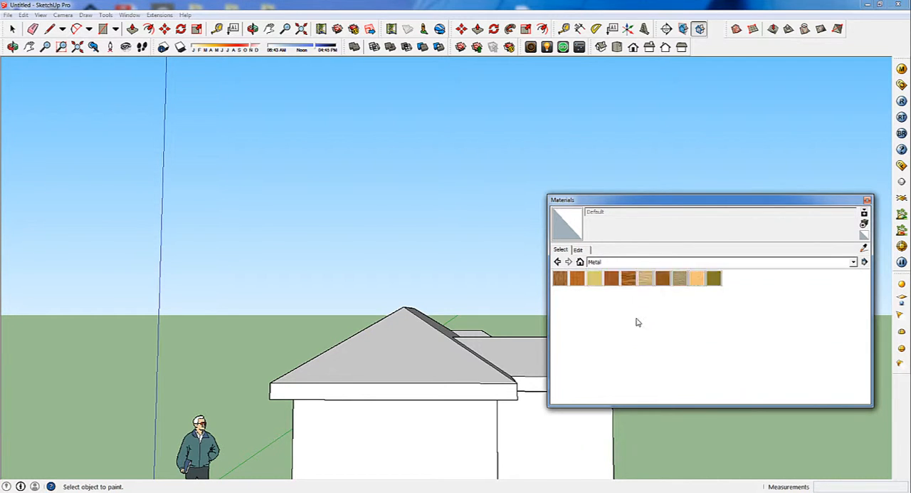
pyautogui.click(853, 262)
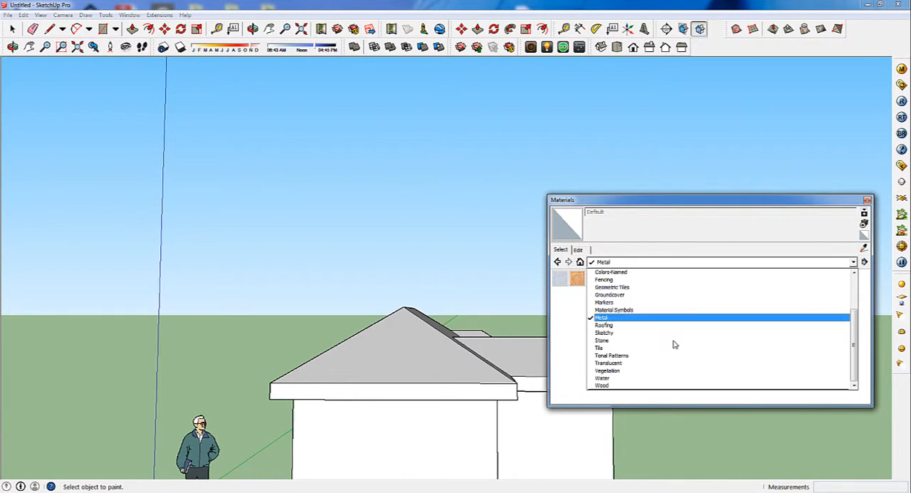
pyautogui.click(631, 324)
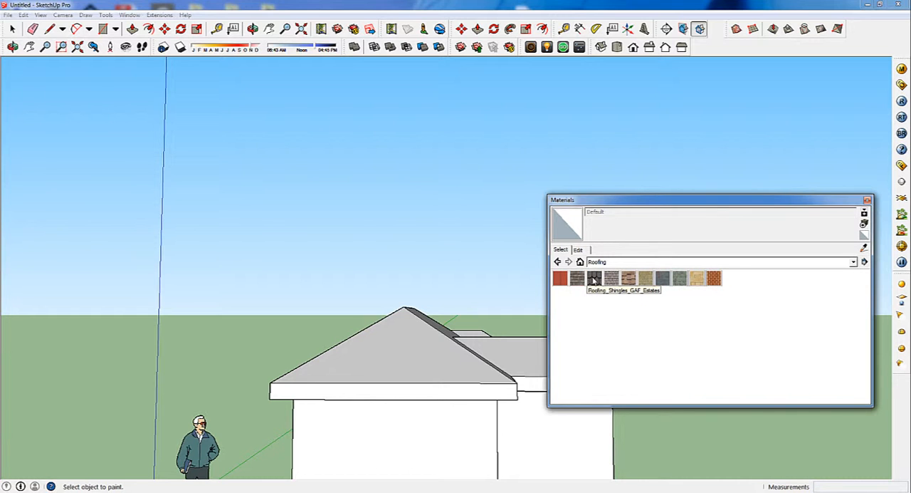
pyautogui.click(595, 279)
pyautogui.click(436, 352)
pyautogui.moveTo(436, 318); pyautogui.dragTo(403, 378, button='middle')
pyautogui.click(507, 374)
pyautogui.click(518, 381)
pyautogui.moveTo(518, 380); pyautogui.dragTo(383, 361, button='middle')
pyautogui.click(383, 361)
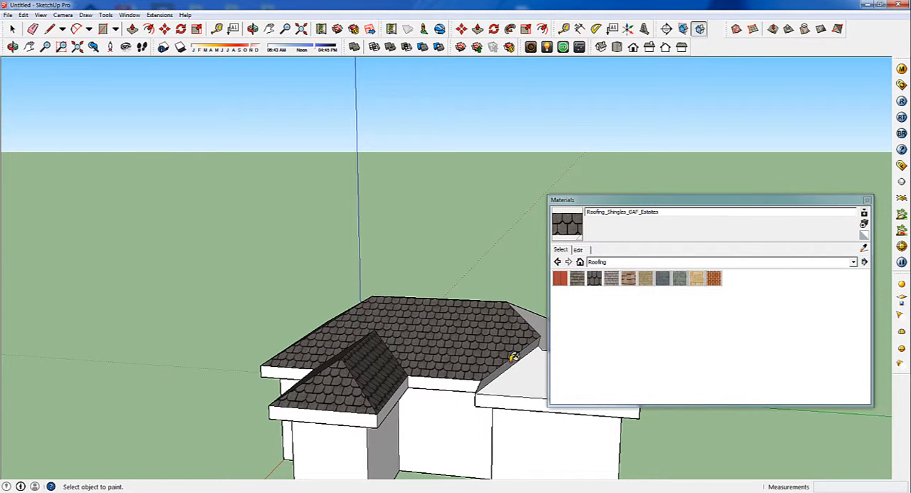
# Paint the remaining bare slopes of the side wing and main roof with the same shingles
pyautogui.click(521, 376)
pyautogui.moveTo(525, 373); pyautogui.dragTo(304, 379, button='middle')
pyautogui.click(397, 410)
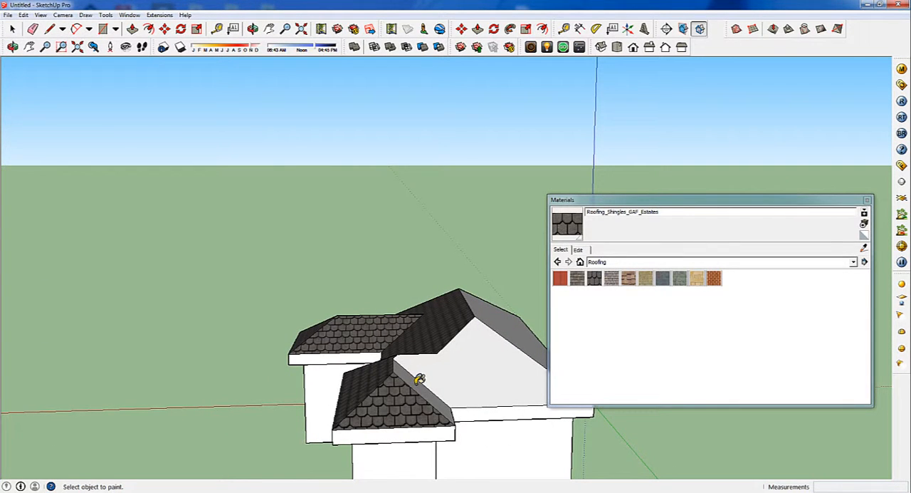
pyautogui.click(484, 353)
pyautogui.click(521, 327)
pyautogui.moveTo(522, 328)
pyautogui.mouseDown(button='middle')
pyautogui.moveTo(606, 408)
pyautogui.moveTo(443, 321)
pyautogui.moveTo(373, 343)
pyautogui.moveTo(680, 318)
pyautogui.mouseUp(button='middle')
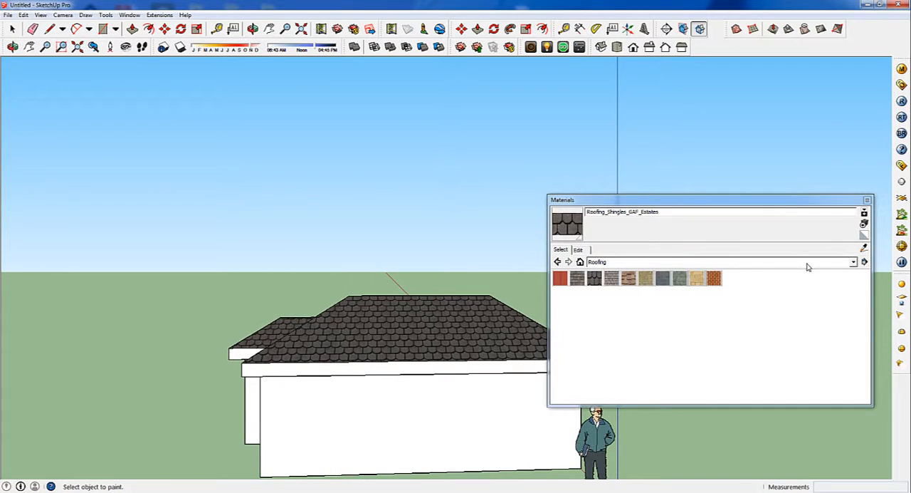
# Paint the long rear wall and its adjoining walls with Brick_Rough_Dark from the Brick and Cladding materials
pyautogui.click(854, 263)
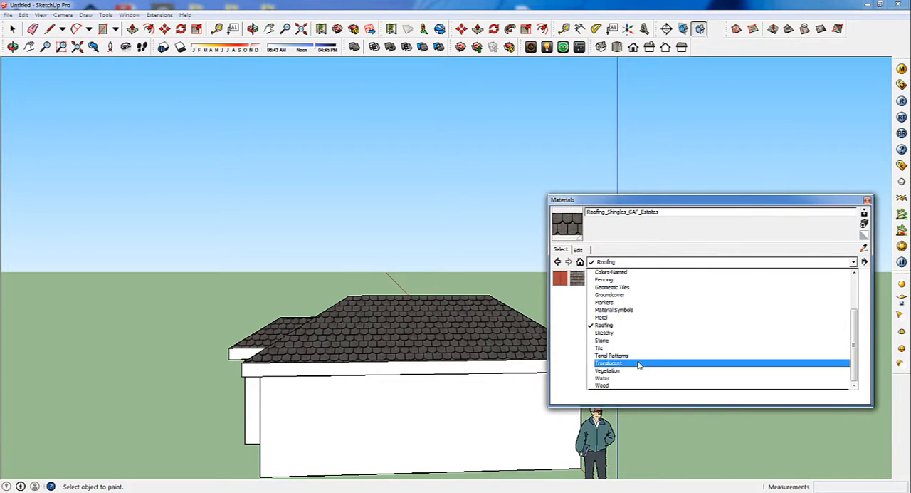
pyautogui.scroll(-1, 633, 366)
pyautogui.scroll(3, 632, 366)
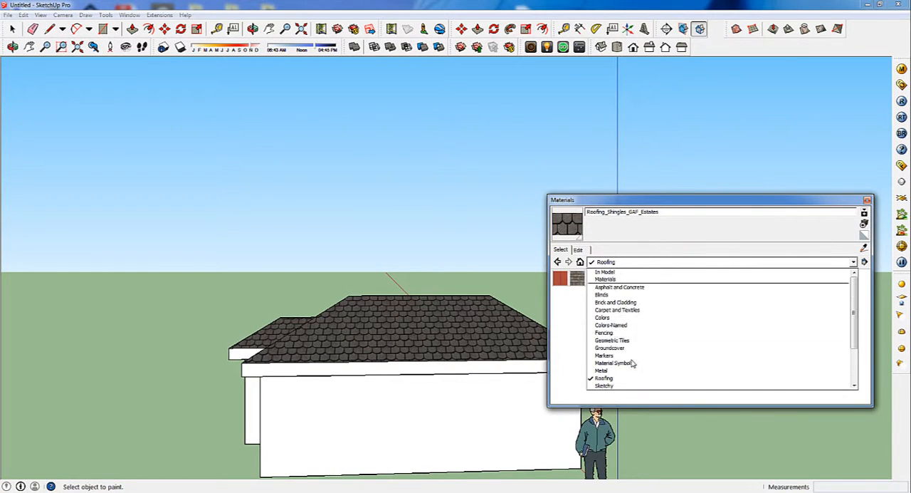
pyautogui.click(611, 302)
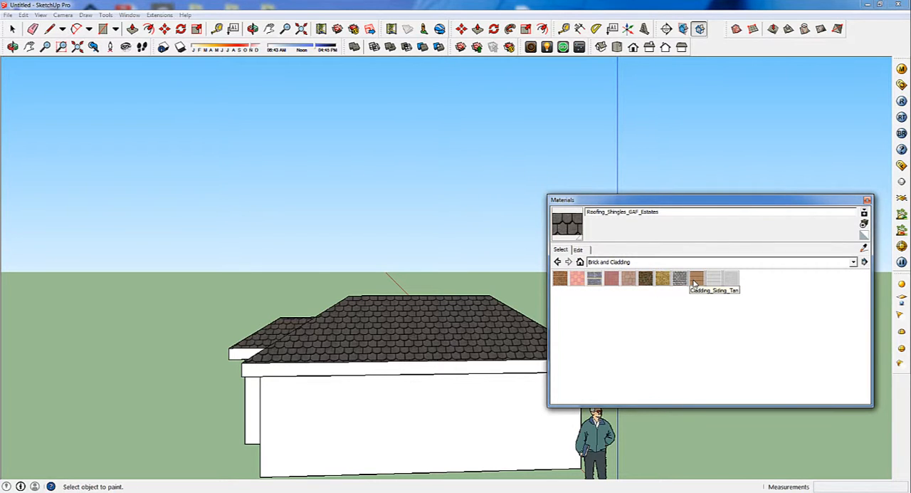
pyautogui.click(646, 279)
pyautogui.click(349, 430)
pyautogui.moveTo(350, 430); pyautogui.dragTo(380, 421, button='middle')
pyautogui.click(380, 421)
pyautogui.click(329, 419)
pyautogui.click(289, 413)
pyautogui.moveTo(289, 413)
pyautogui.mouseDown(button='middle')
pyautogui.moveTo(712, 393)
pyautogui.moveTo(705, 396)
pyautogui.mouseUp(button='middle')
# Paint all remaining white walls of the wings, including the narrow return walls, with Brick_Rough_Dark
pyautogui.click(546, 413)
pyautogui.click(433, 397)
pyautogui.moveTo(433, 396)
pyautogui.mouseDown(button='middle')
pyautogui.moveTo(660, 401)
pyautogui.moveTo(517, 399)
pyautogui.mouseUp(button='middle')
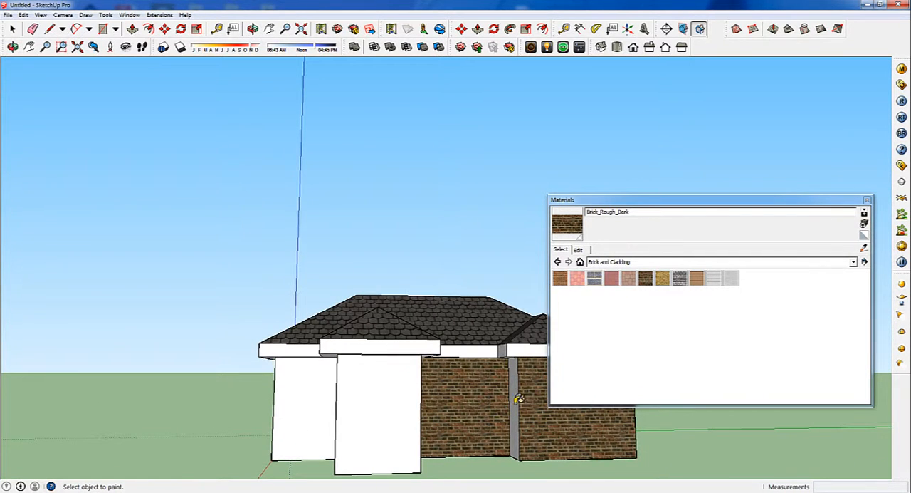
pyautogui.click(514, 400)
pyautogui.click(403, 407)
pyautogui.moveTo(404, 406)
pyautogui.mouseDown(button='middle')
pyautogui.moveTo(378, 398)
pyautogui.moveTo(397, 399)
pyautogui.moveTo(369, 406)
pyautogui.moveTo(496, 395)
pyautogui.mouseUp(button='middle')
pyautogui.click(398, 400)
pyautogui.click(290, 400)
pyautogui.click(457, 403)
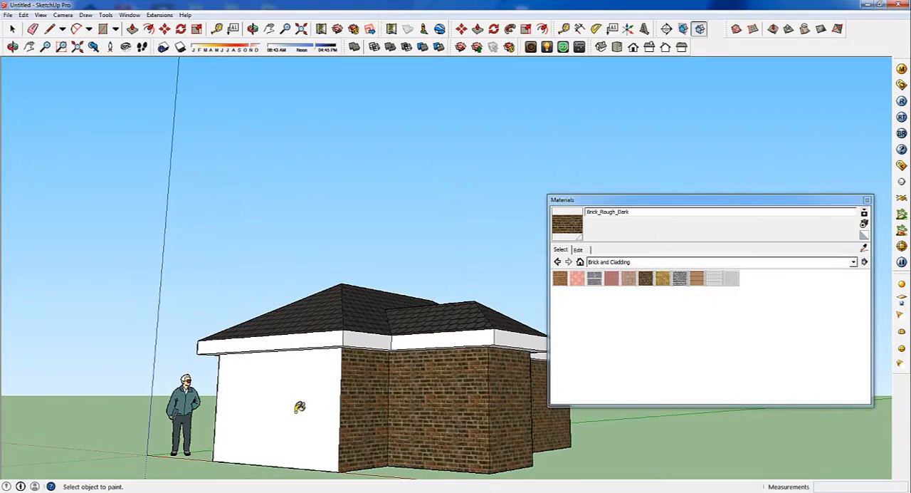
pyautogui.click(300, 407)
pyautogui.moveTo(359, 395)
pyautogui.mouseDown(button='middle')
pyautogui.moveTo(673, 383)
pyautogui.moveTo(613, 385)
pyautogui.moveTo(541, 413)
pyautogui.moveTo(458, 394)
pyautogui.moveTo(479, 385)
pyautogui.mouseUp(button='middle')
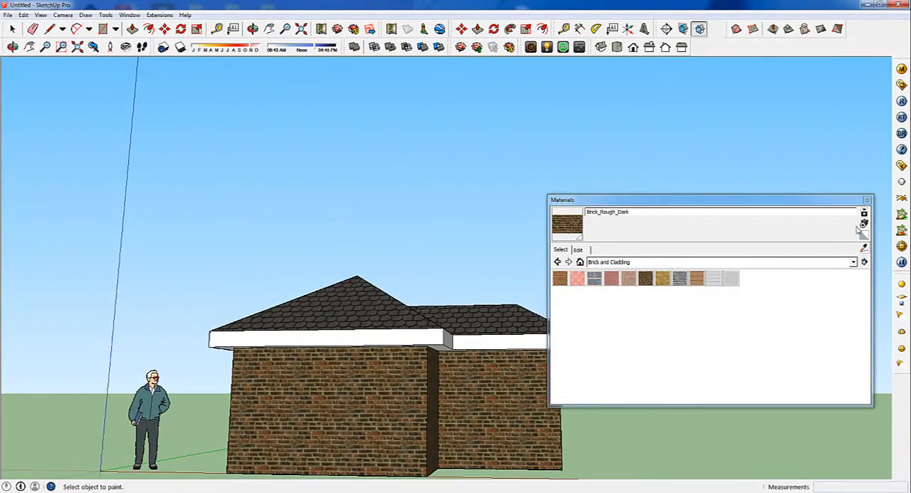
pyautogui.click(867, 200)
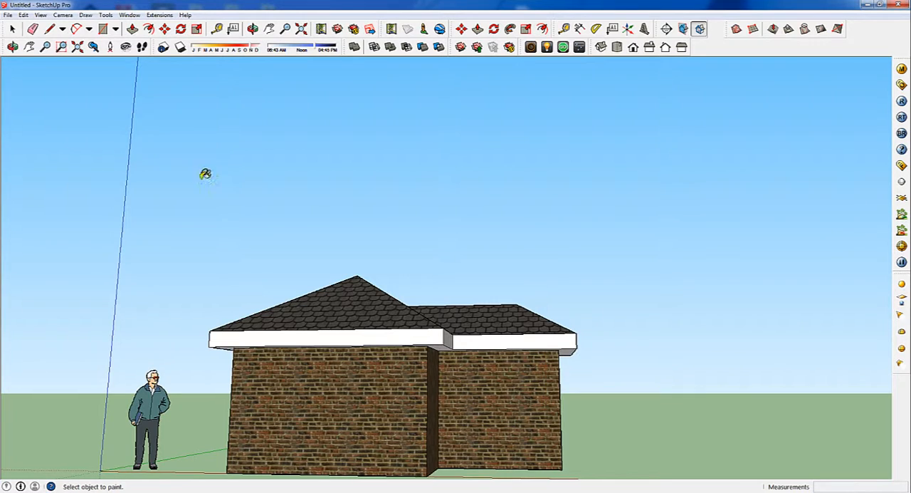
# Draw a door rectangle about 1.03 m by 1.67 m on the front brick wall, rising from its base edge
pyautogui.click(102, 28)
pyautogui.scroll(-1, 321, 377)
pyautogui.scroll(5, 311, 448)
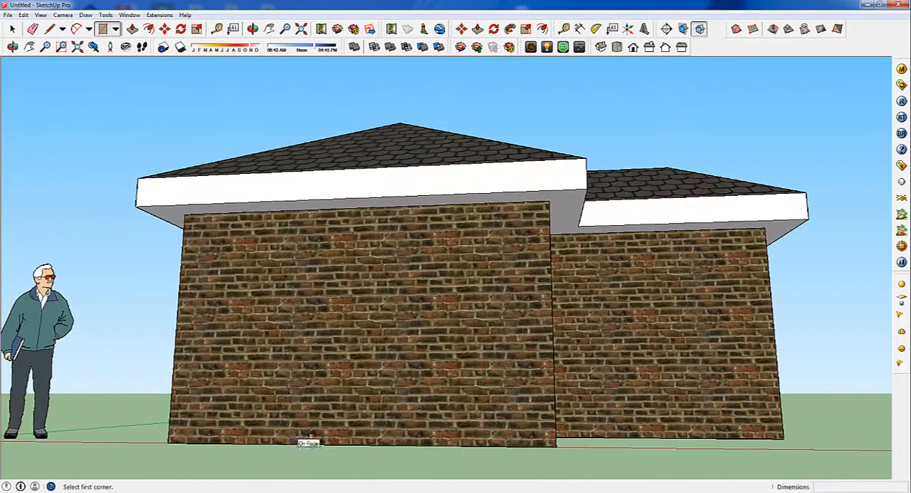
pyautogui.click(311, 440)
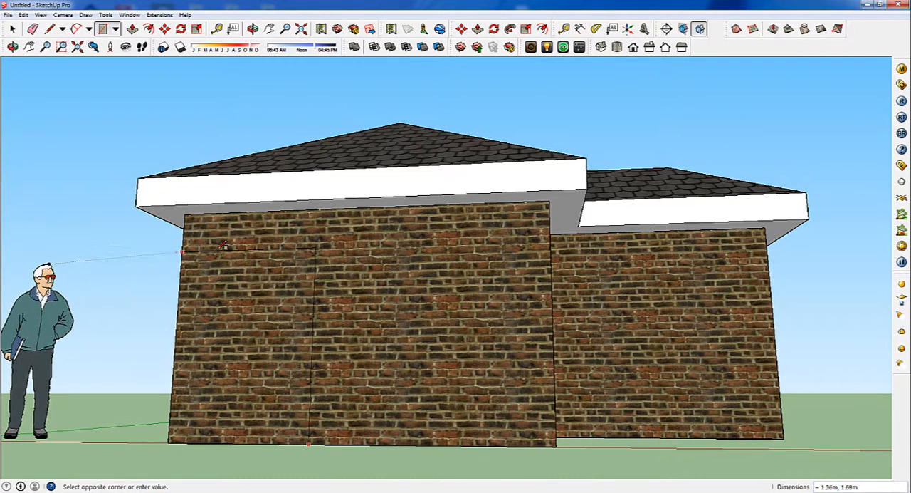
pyautogui.click(437, 239)
pyautogui.moveTo(464, 311); pyautogui.dragTo(410, 279, button='middle')
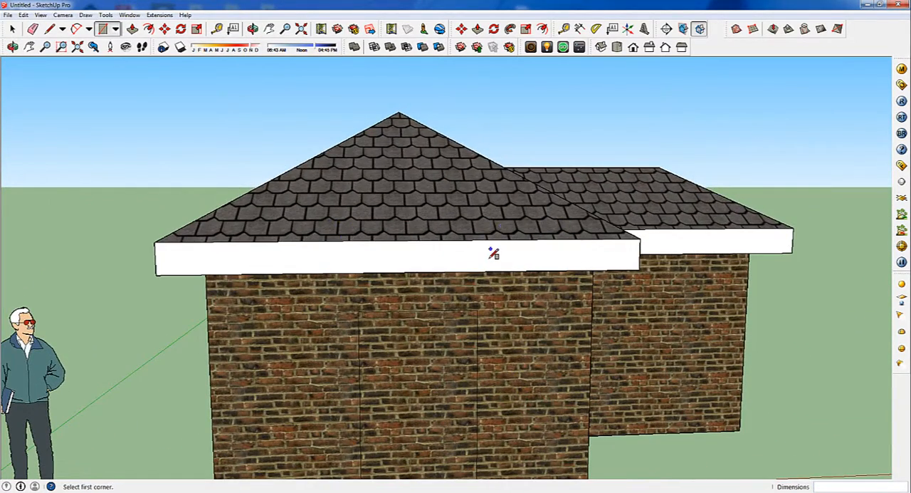
# Paint the door rectangle with Wood_OSB from the Wood materials, replacing a trial of Wood_Floor_Light
pyautogui.press('b')
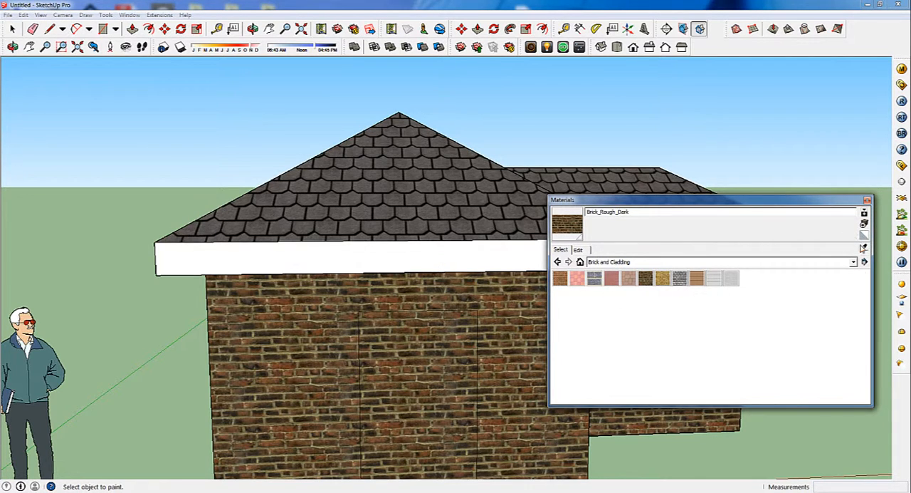
pyautogui.click(853, 262)
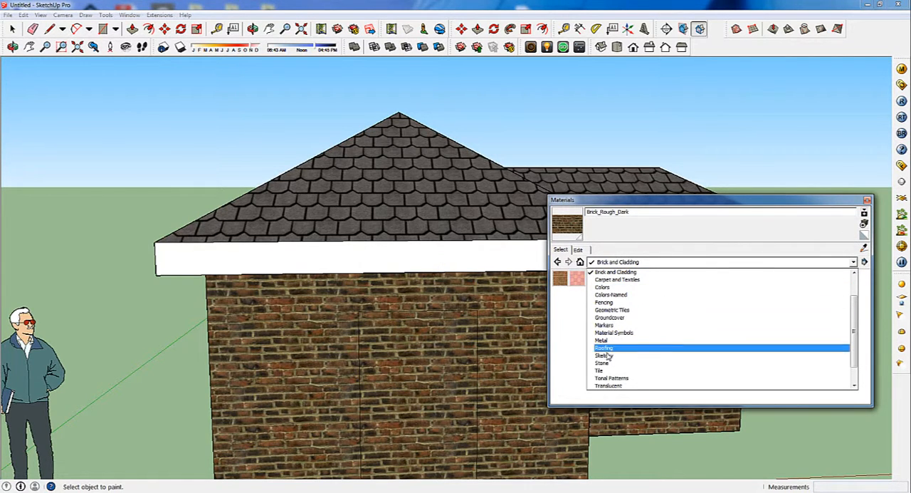
pyautogui.scroll(-1, 604, 376)
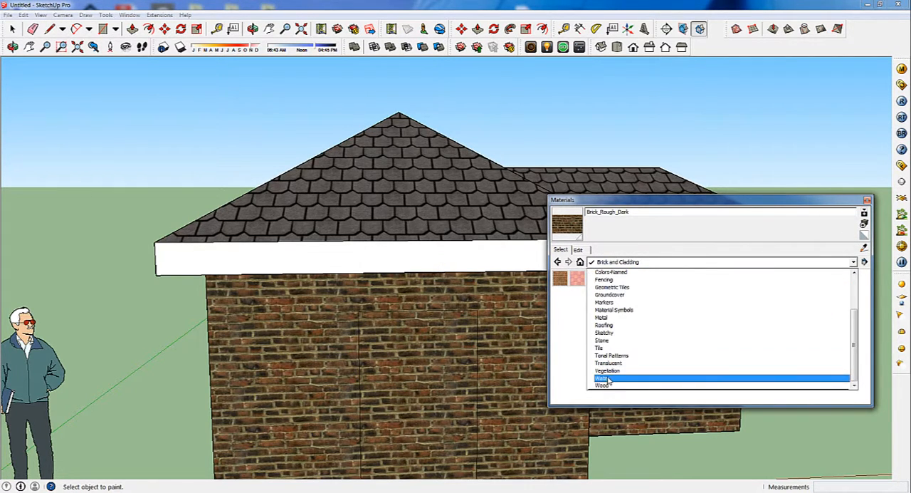
pyautogui.click(607, 385)
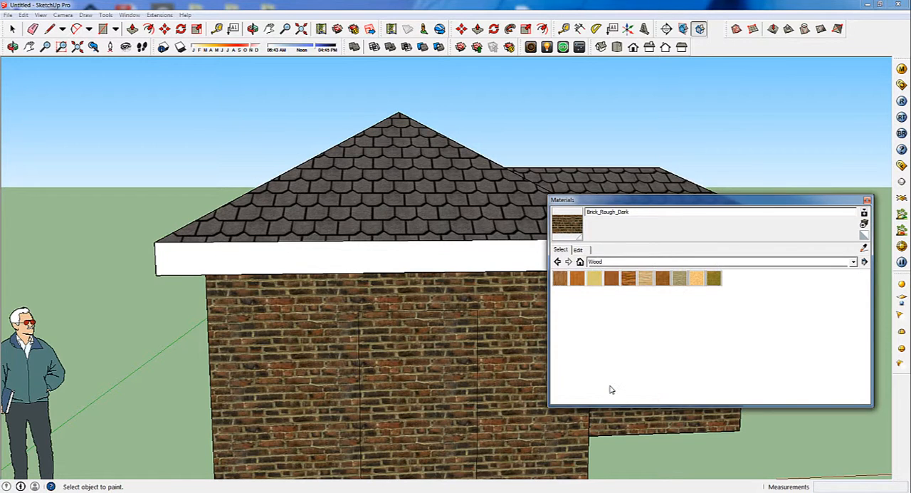
pyautogui.click(645, 279)
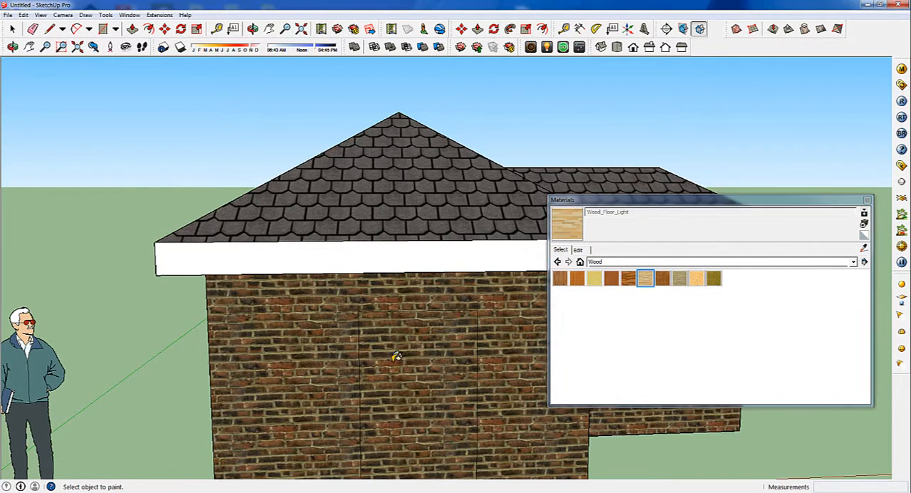
pyautogui.click(426, 394)
pyautogui.click(697, 277)
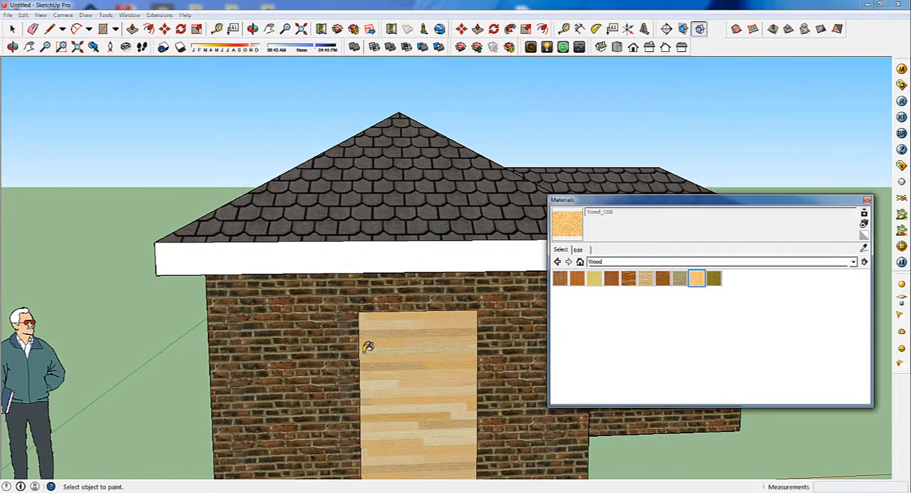
pyautogui.click(379, 346)
pyautogui.click(867, 200)
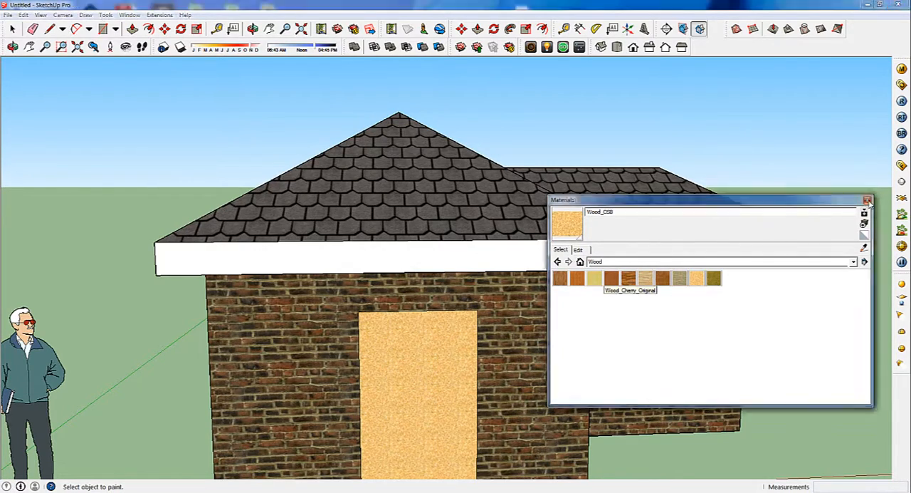
pyautogui.scroll(3, 391, 334)
pyautogui.scroll(-2, 363, 408)
pyautogui.scroll(-5, 363, 408)
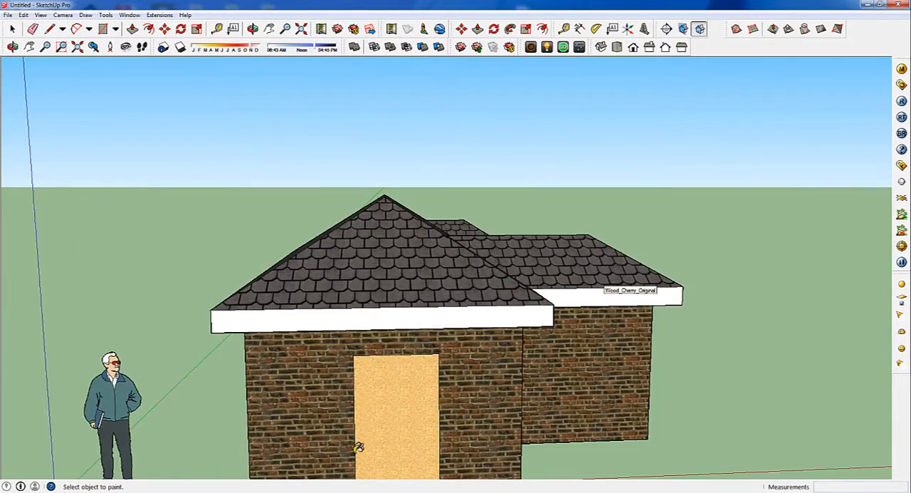
pyautogui.scroll(2, 371, 469)
pyautogui.scroll(-3, 371, 468)
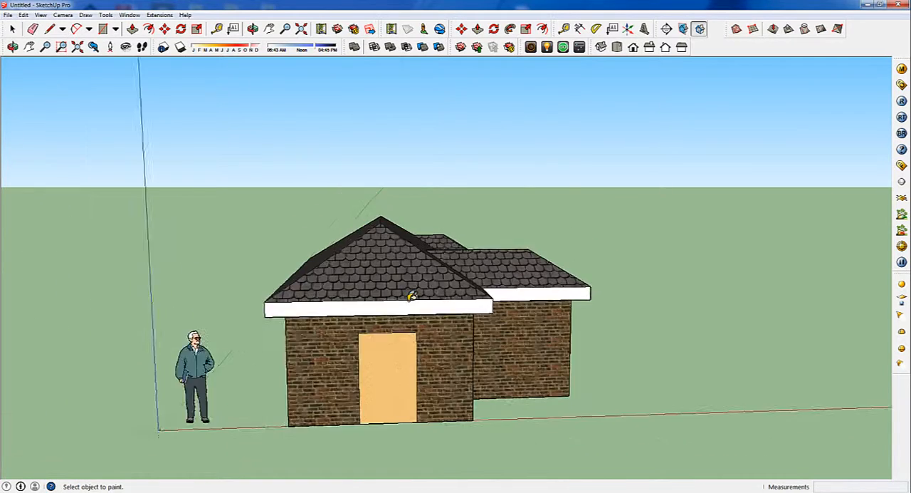
# Try to offset the front wall face's outline inward by about 0.06 m and pull out the border about 0.04 m
pyautogui.scroll(5, 389, 337)
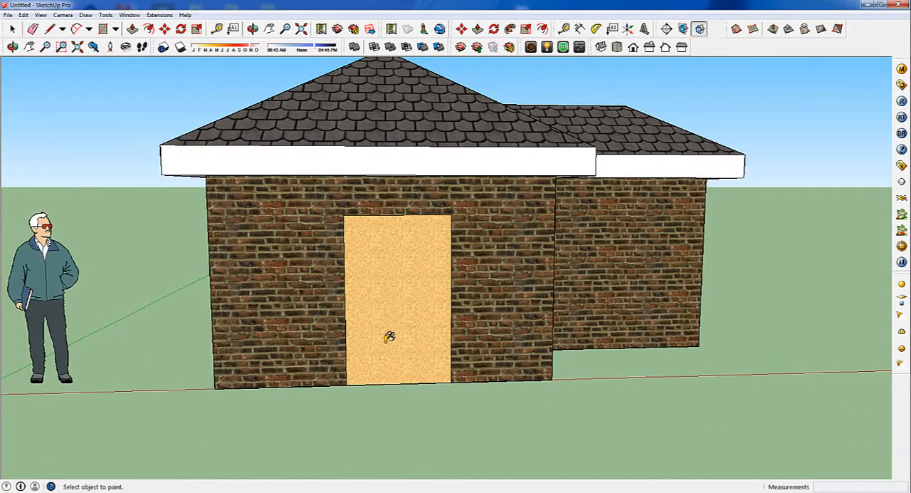
pyautogui.click(148, 28)
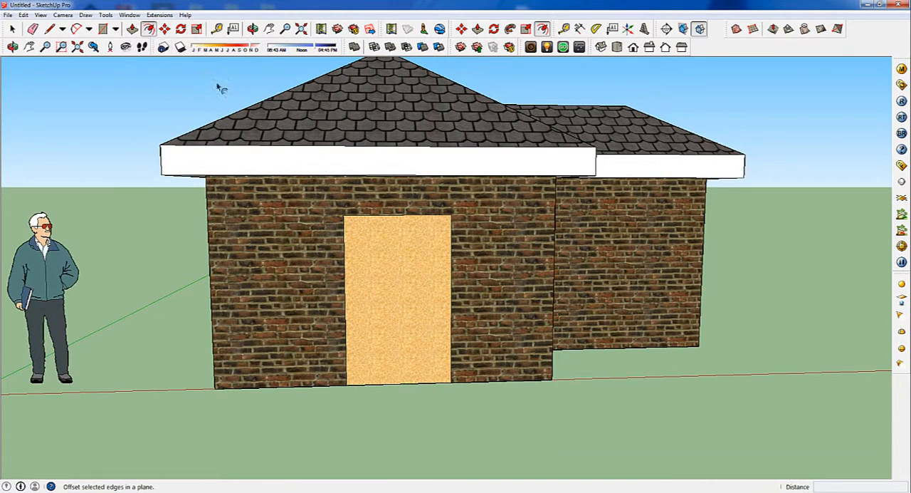
pyautogui.click(364, 215)
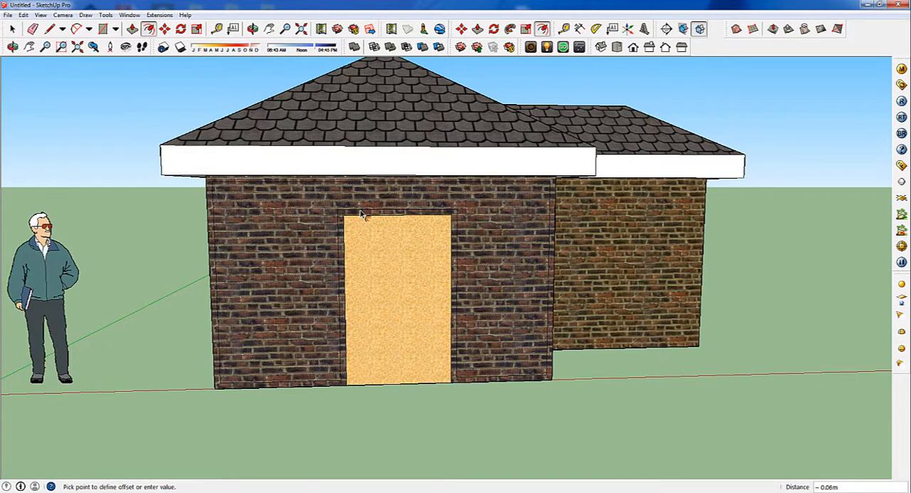
pyautogui.click(364, 215)
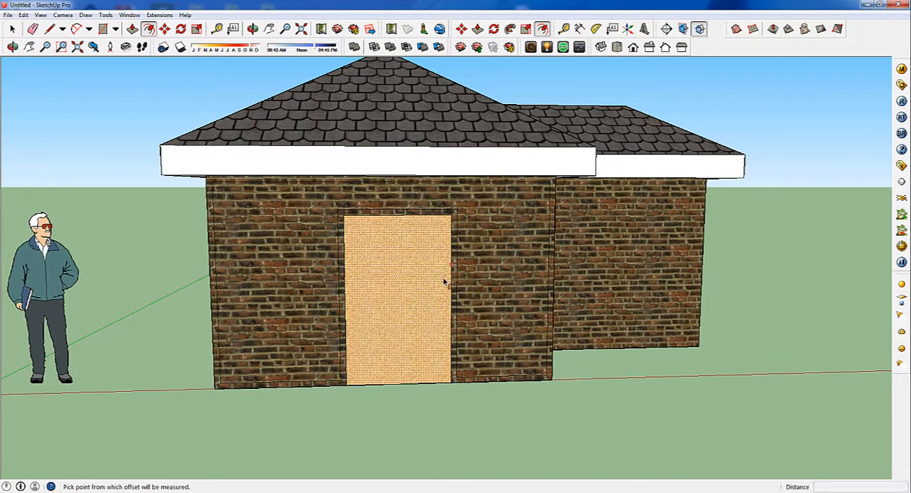
pyautogui.click(133, 29)
pyautogui.moveTo(473, 257); pyautogui.dragTo(328, 261, button='middle')
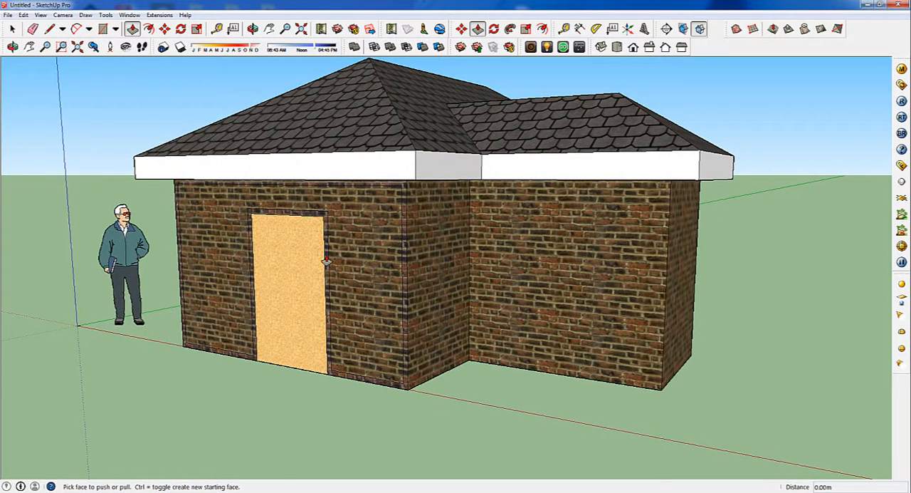
pyautogui.click(326, 262)
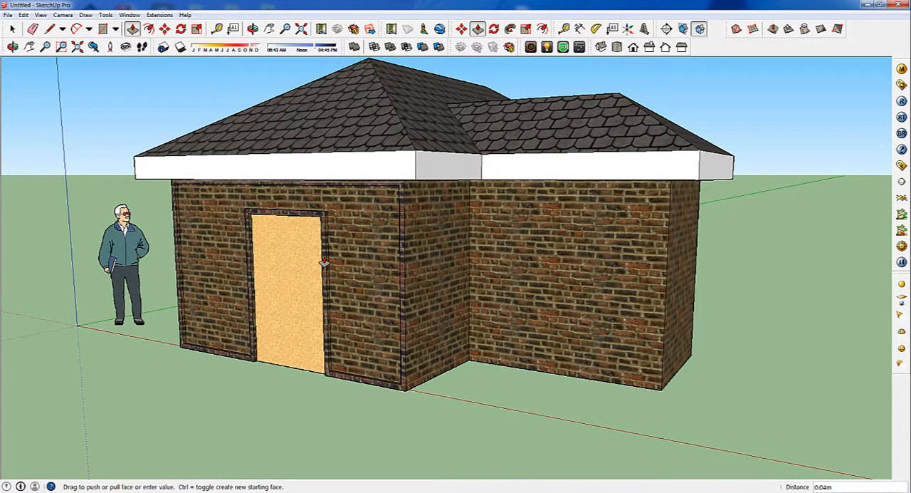
pyautogui.press('Escape')
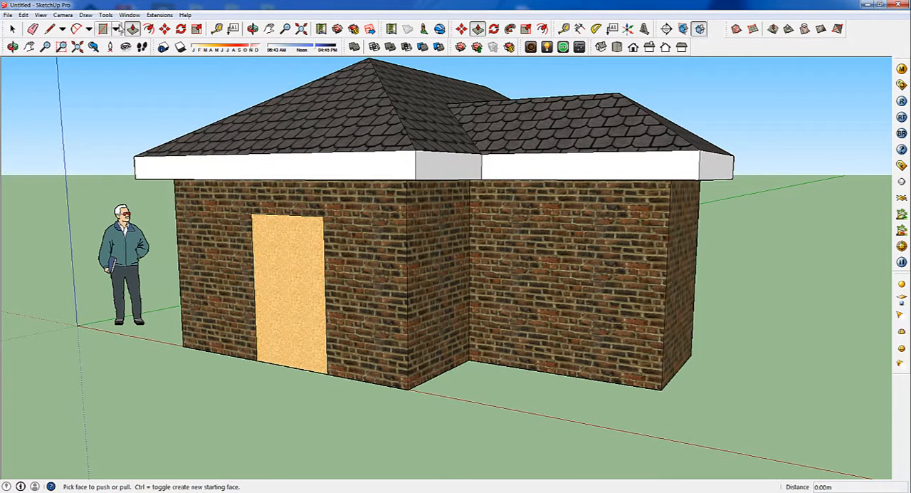
# Offset the door outline inward by about 0.06 m, extend its side lines to the base edge and erase the bottom inner line
pyautogui.click(148, 29)
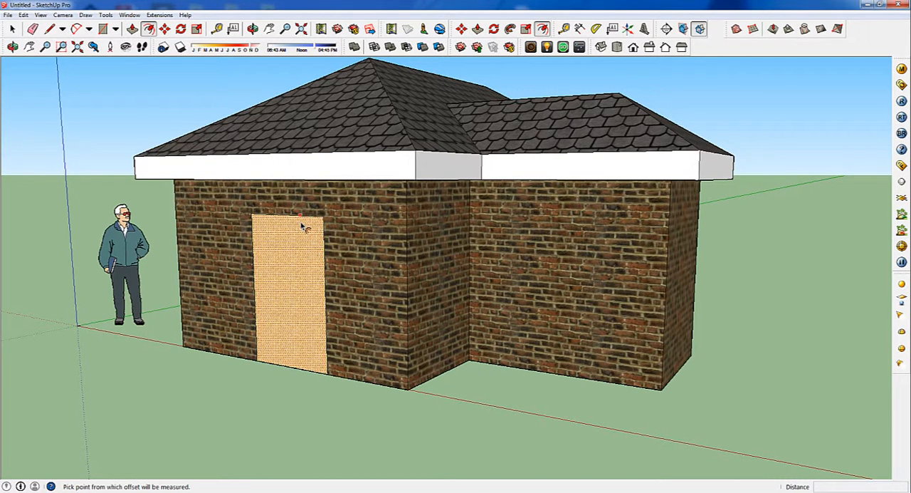
pyautogui.click(303, 225)
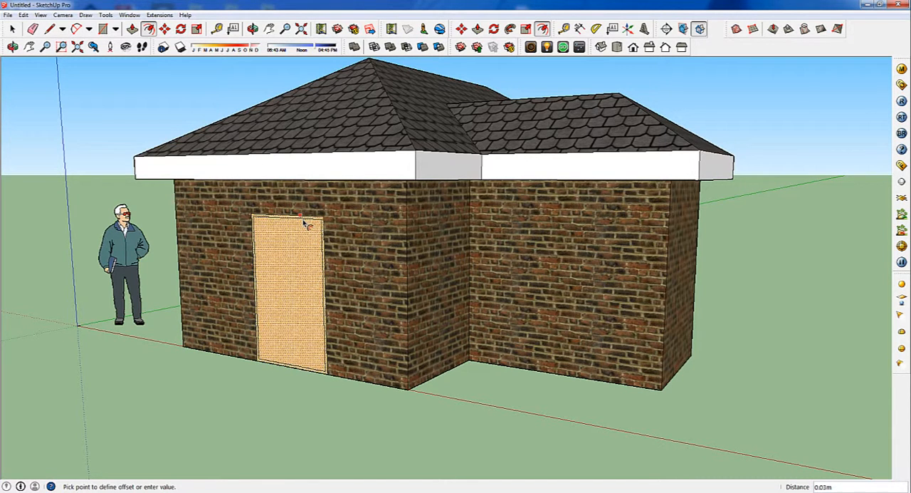
pyautogui.click(306, 225)
pyautogui.scroll(3, 258, 406)
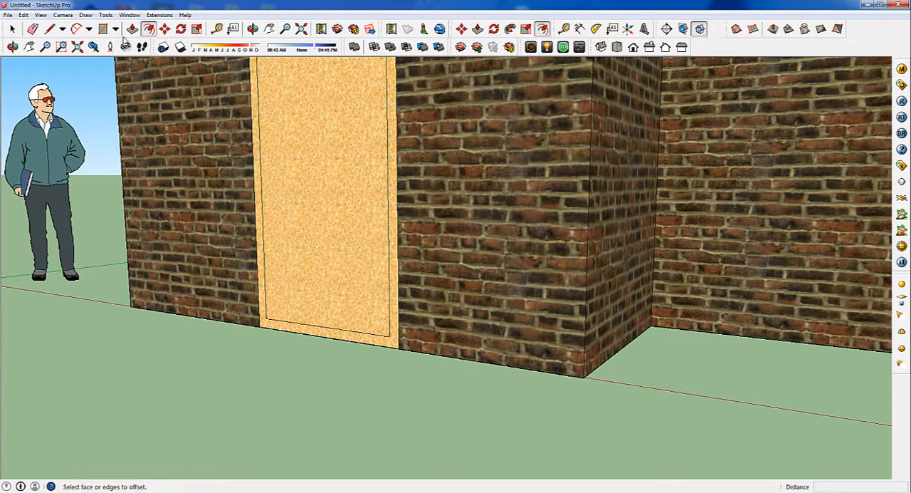
pyautogui.click(49, 29)
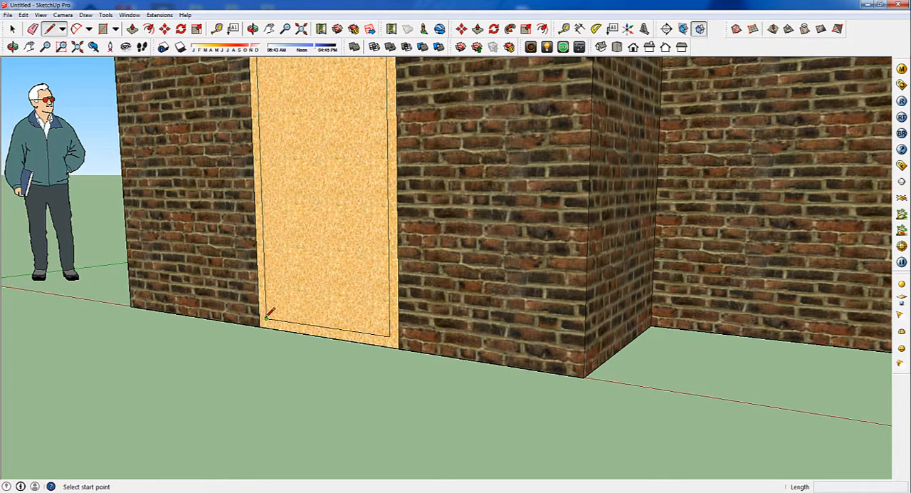
pyautogui.click(265, 317)
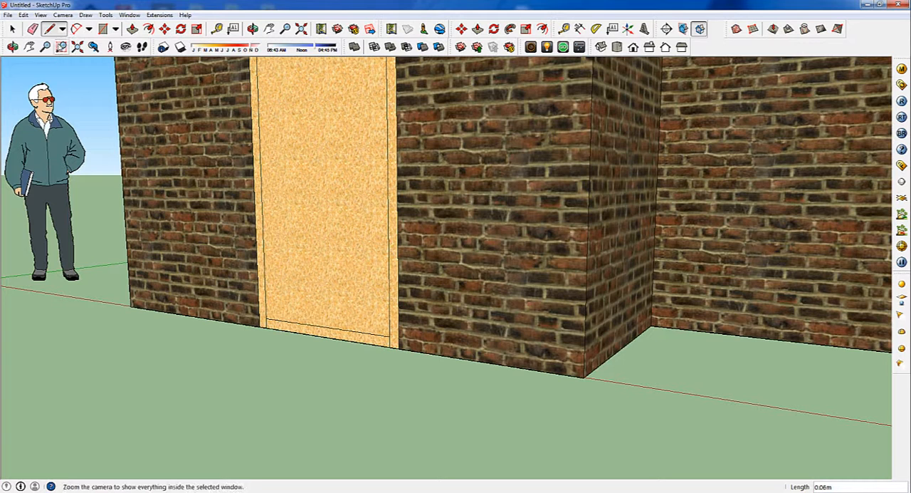
pyautogui.click(32, 28)
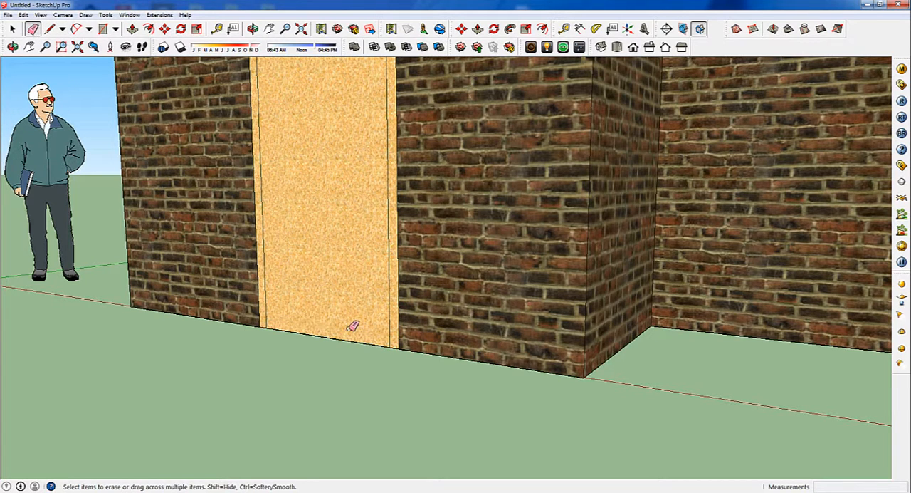
# Pull the door frame face out from the wall by about 0.05 m
pyautogui.click(133, 28)
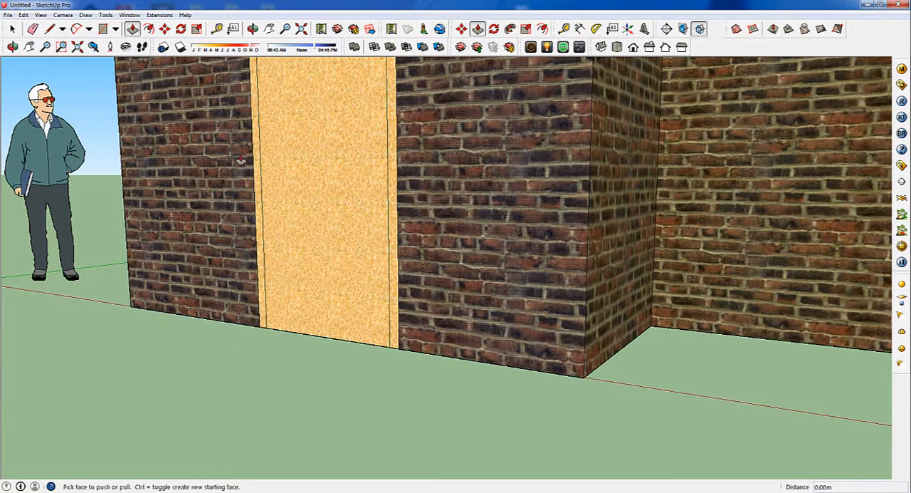
pyautogui.click(252, 172)
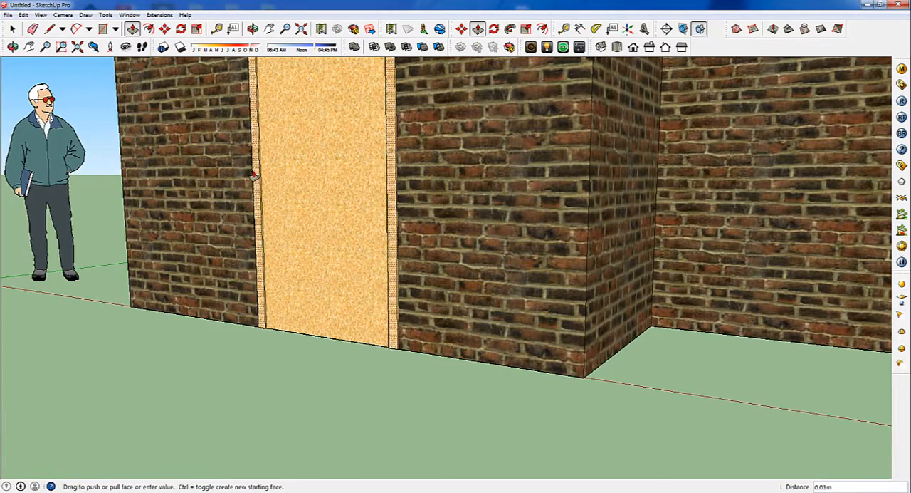
pyautogui.click(250, 179)
pyautogui.moveTo(249, 180); pyautogui.dragTo(309, 335, button='middle')
pyautogui.scroll(-1, 309, 335)
pyautogui.moveTo(435, 264)
pyautogui.mouseDown(button='middle')
pyautogui.moveTo(653, 271)
pyautogui.moveTo(427, 269)
pyautogui.mouseUp(button='middle')
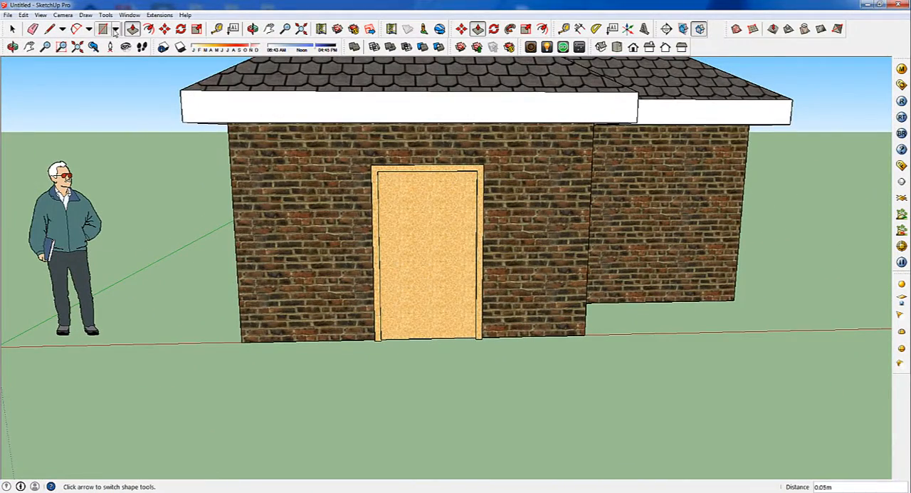
# Draw a window rectangle about 0.63 m wide by 0.88 m high on the front brick wall, between the door and the outer corner
pyautogui.click(114, 30)
pyautogui.click(125, 43)
pyautogui.click(262, 176)
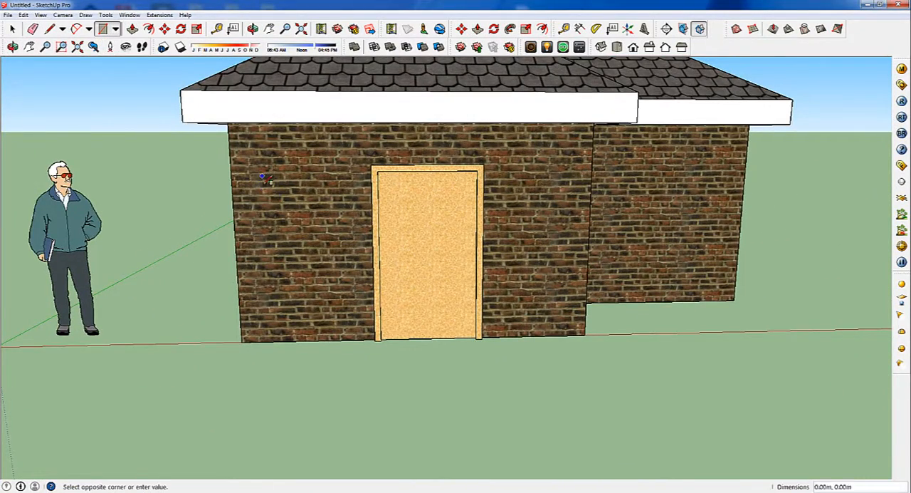
pyautogui.click(334, 269)
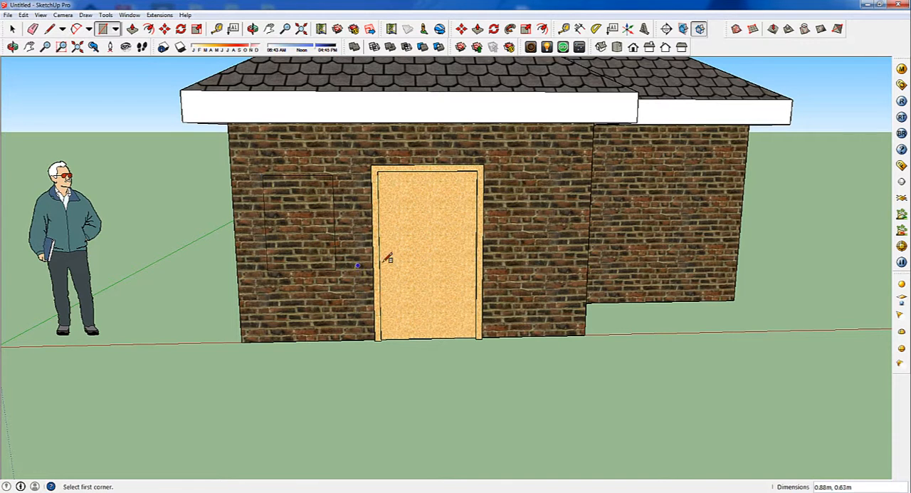
# Paint the window rectangle with Translucent_Glass_Blue from the Translucent materials and close the materials window
pyautogui.press('b')
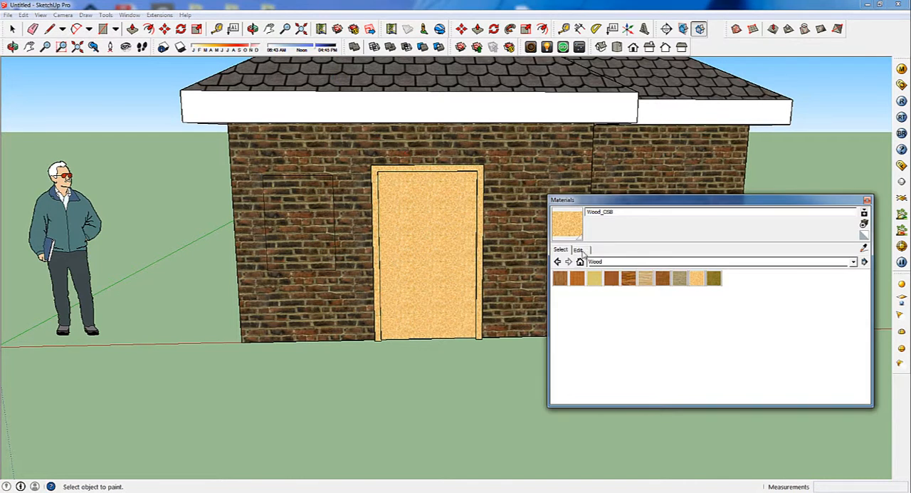
pyautogui.click(854, 261)
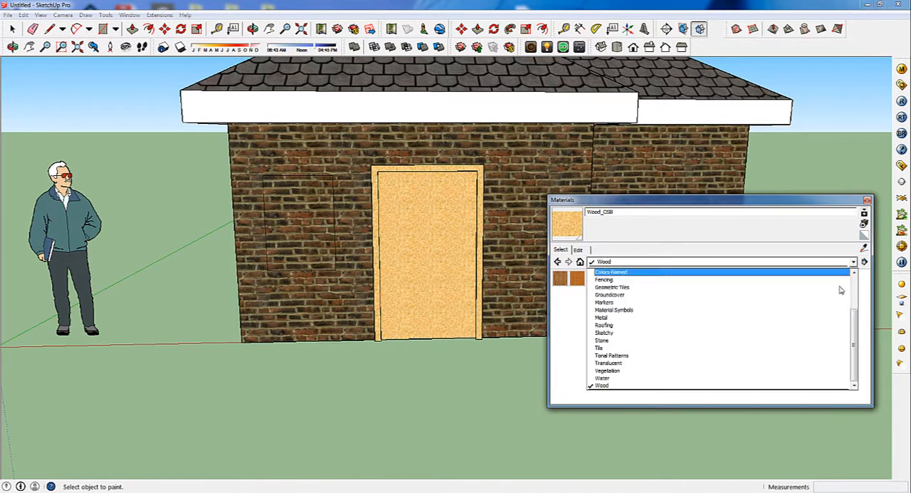
pyautogui.click(629, 364)
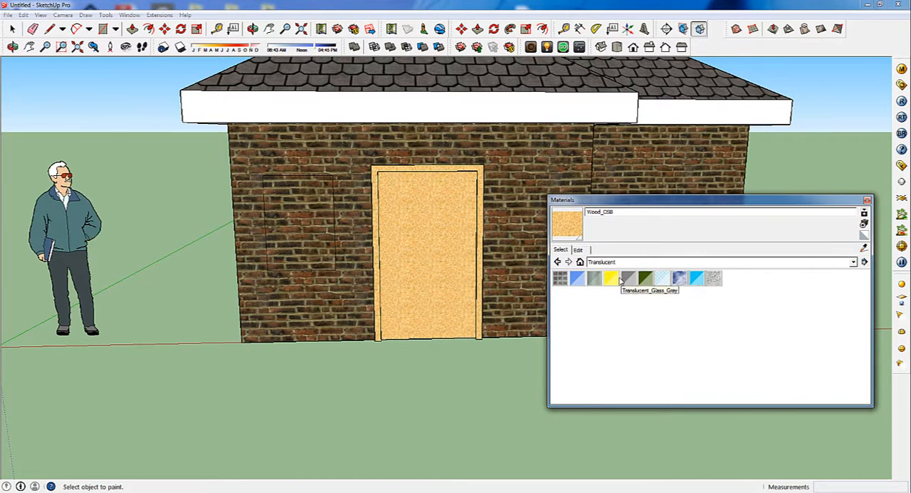
pyautogui.click(577, 279)
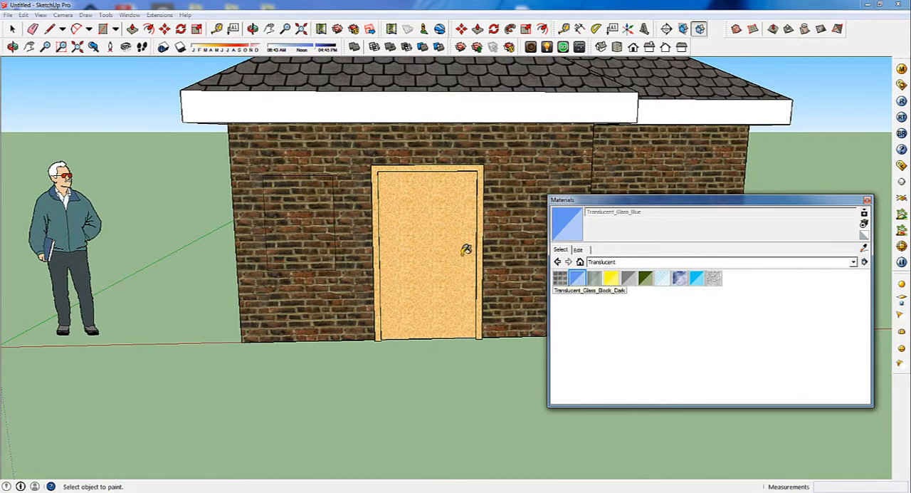
pyautogui.click(285, 197)
pyautogui.click(868, 200)
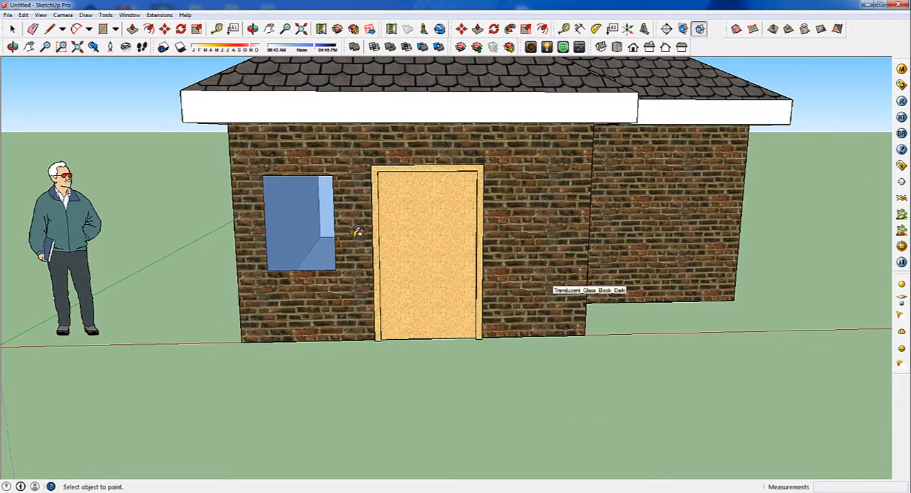
# Offset the window outline outward by about 0.02 m to form a thin frame border
pyautogui.scroll(3, 314, 198)
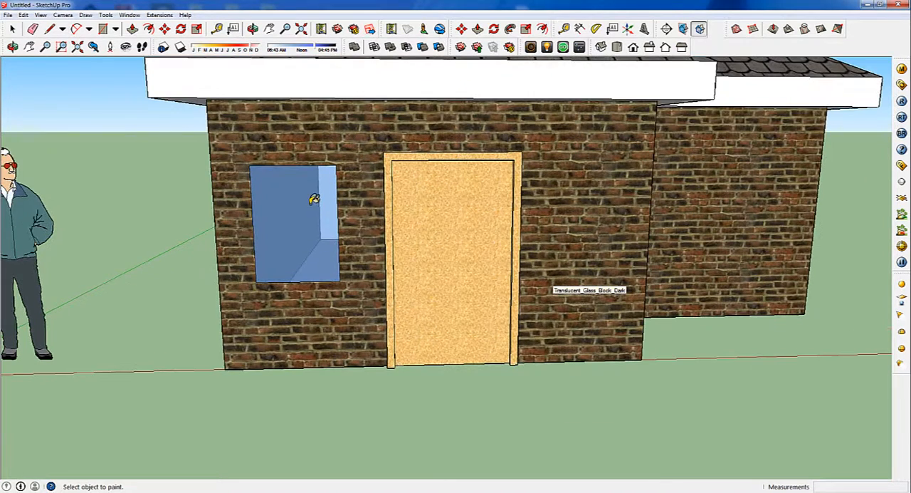
pyautogui.click(148, 28)
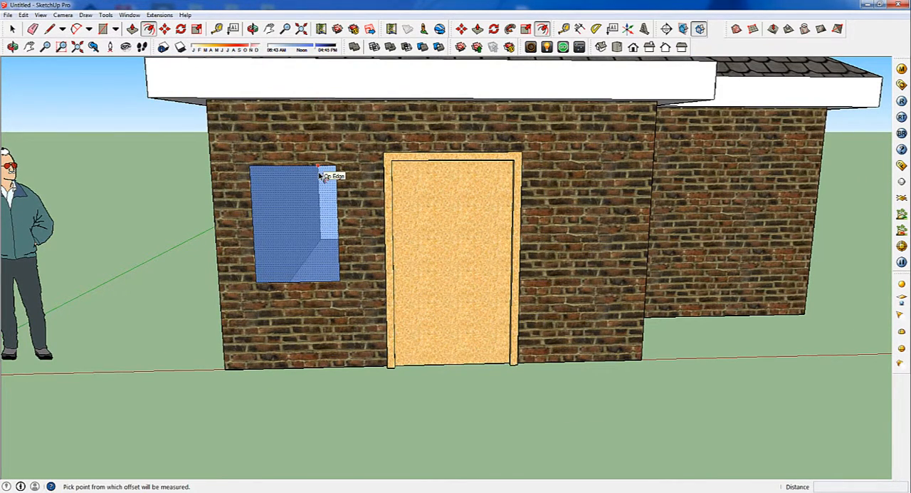
pyautogui.click(320, 175)
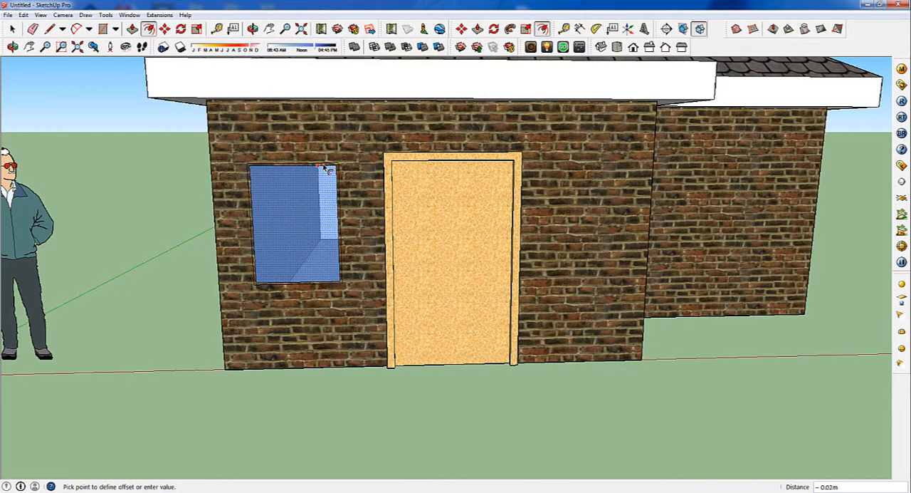
pyautogui.click(324, 169)
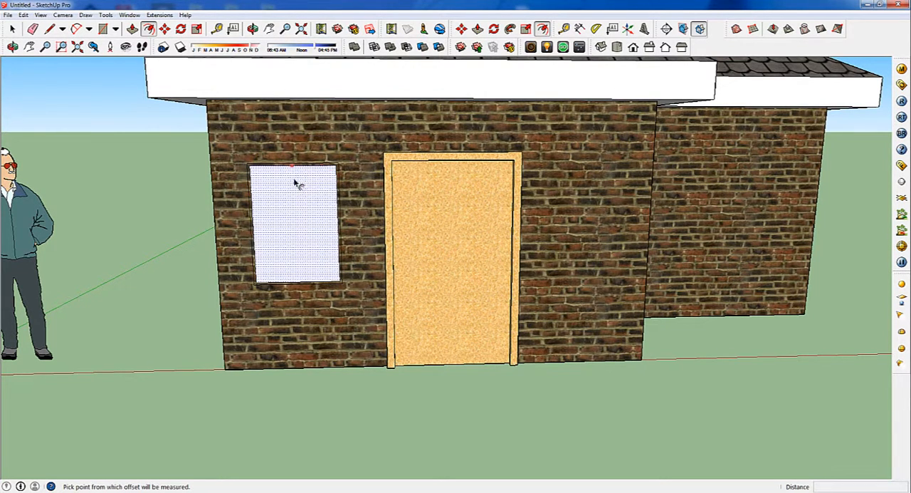
# Pull the thin window frame border out to the depth of the door frame, about 0.05 m
pyautogui.moveTo(288, 257); pyautogui.dragTo(285, 226, button='middle')
pyautogui.scroll(2, 284, 226)
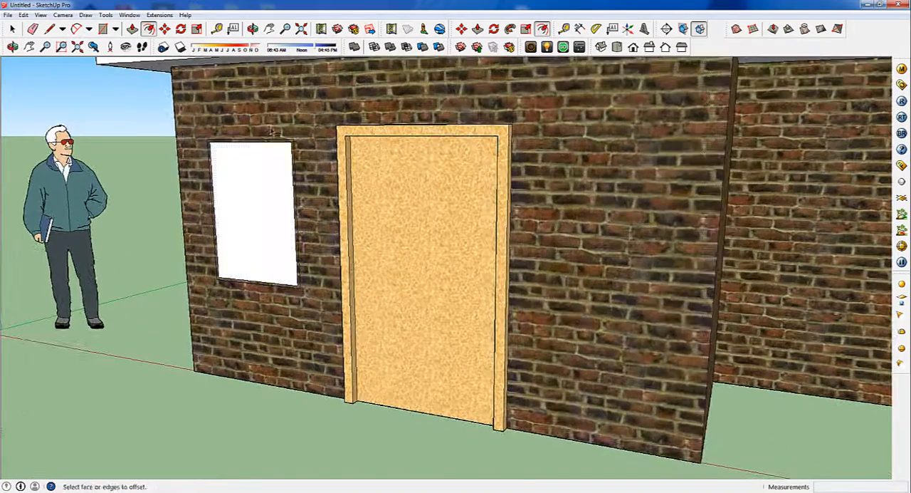
pyautogui.click(133, 29)
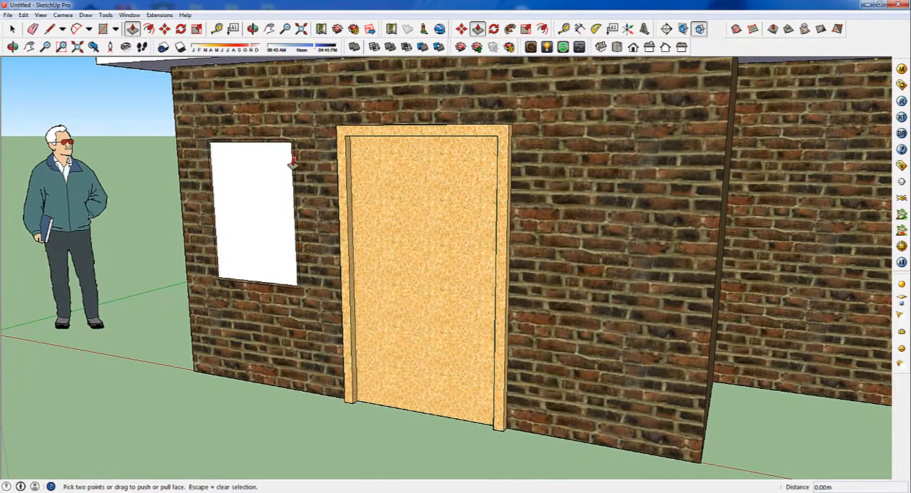
pyautogui.scroll(2, 292, 164)
pyautogui.click(291, 159)
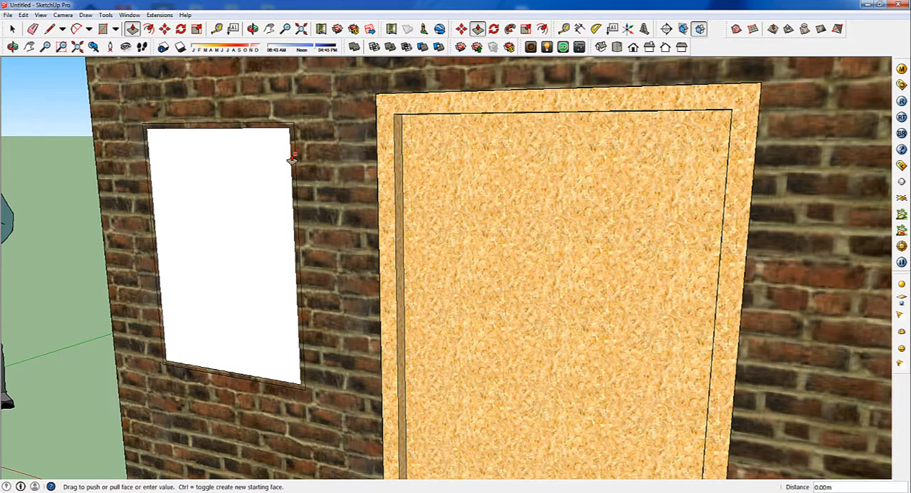
pyautogui.click(284, 183)
pyautogui.click(12, 29)
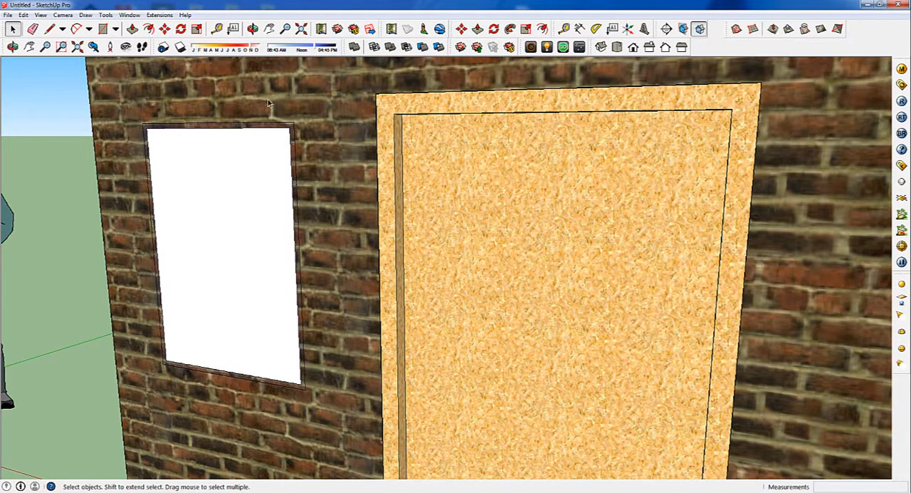
pyautogui.click(132, 29)
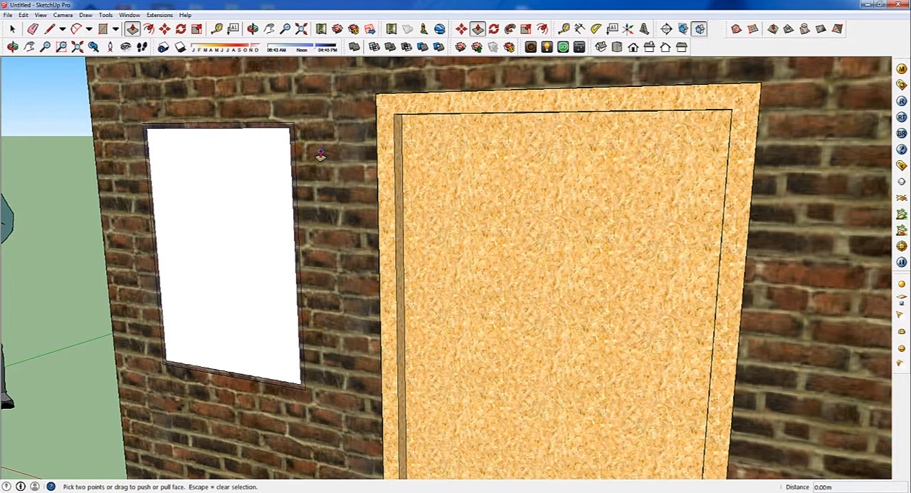
pyautogui.click(292, 130)
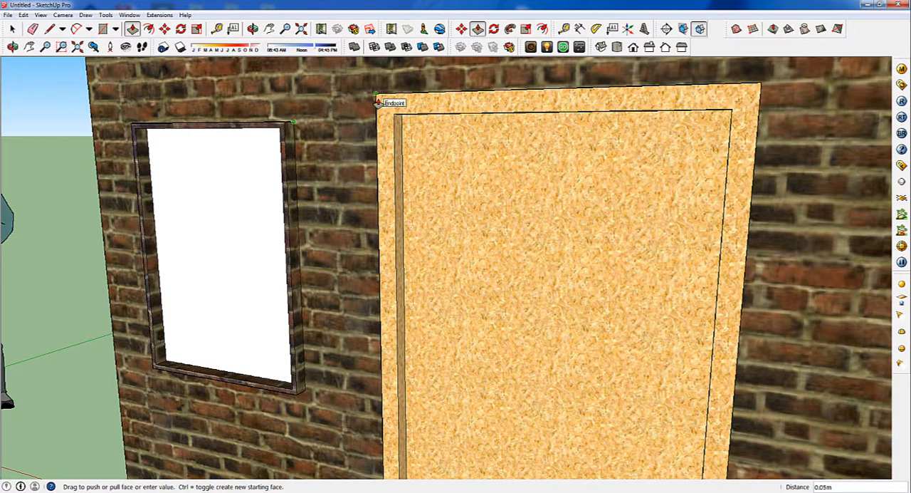
pyautogui.click(378, 103)
# Repaint the white window pane with Translucent_Glass_Blue
pyautogui.moveTo(456, 185); pyautogui.dragTo(422, 225, button='middle')
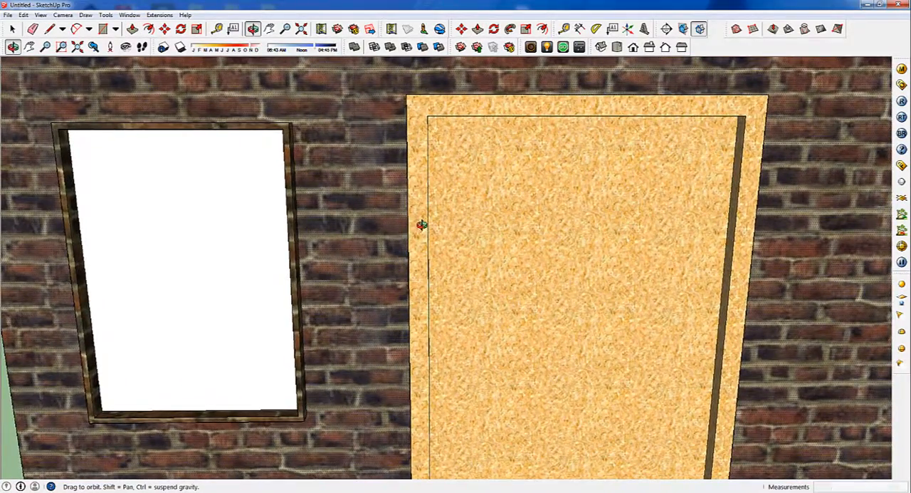
pyautogui.press('b')
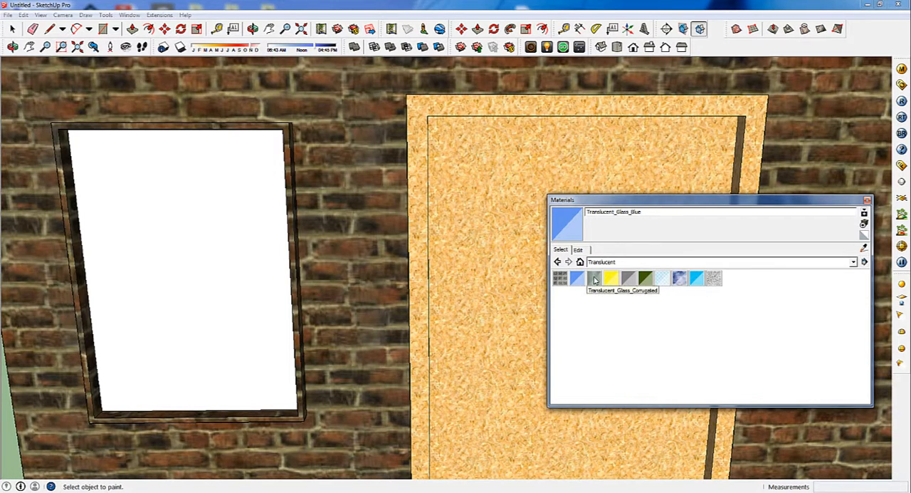
pyautogui.click(246, 277)
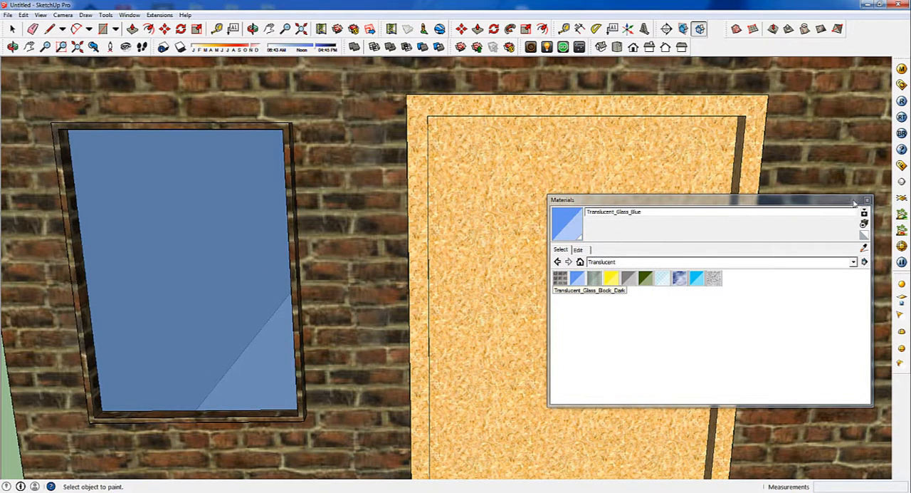
# Paint the front face of the window frame with Stone_Pavers_Flagstone_Gray from the Stone materials
pyautogui.click(853, 263)
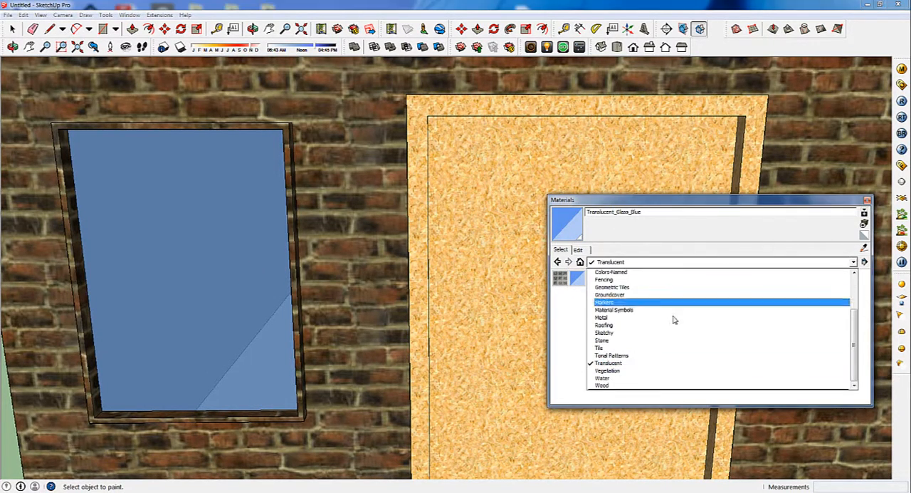
pyautogui.click(616, 341)
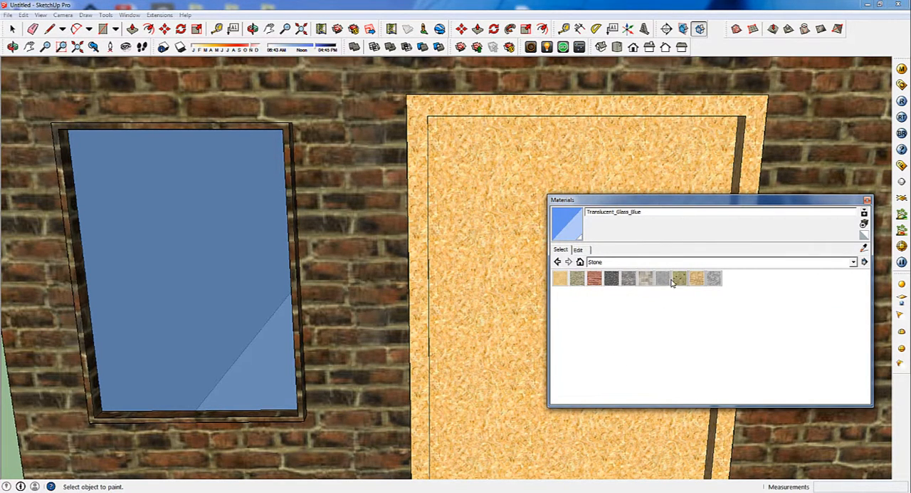
pyautogui.click(663, 279)
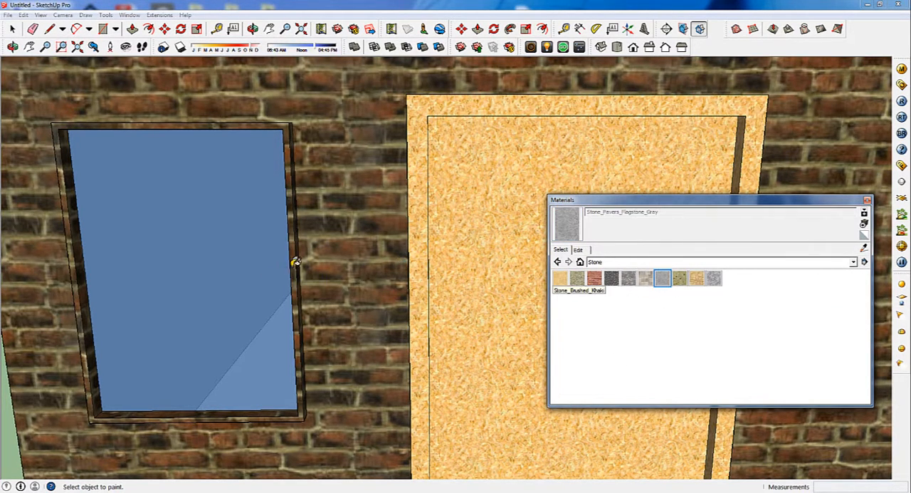
pyautogui.click(296, 262)
# Paint the outer top and side faces of the window frame with Stone_Pavers_Flagstone_Gray
pyautogui.moveTo(326, 266)
pyautogui.mouseDown(button='middle')
pyautogui.moveTo(248, 297)
pyautogui.moveTo(322, 229)
pyautogui.mouseUp(button='middle')
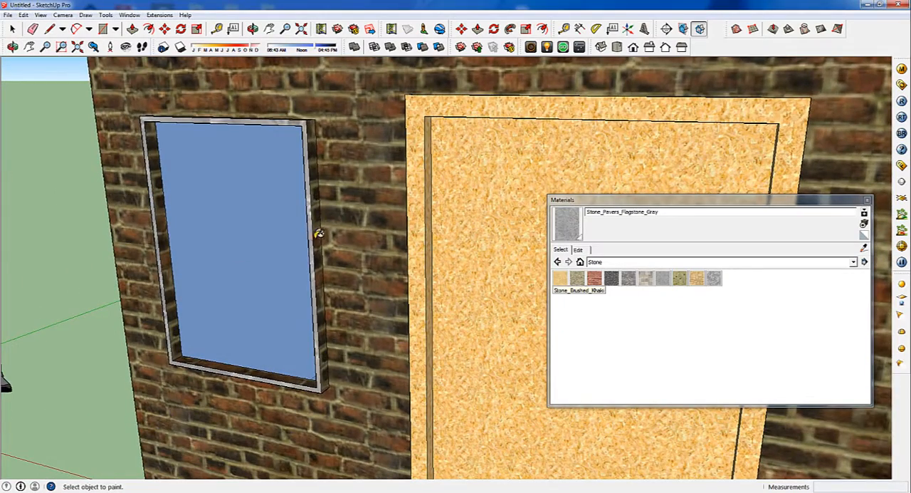
pyautogui.click(324, 221)
pyautogui.moveTo(294, 118); pyautogui.dragTo(325, 202, button='middle')
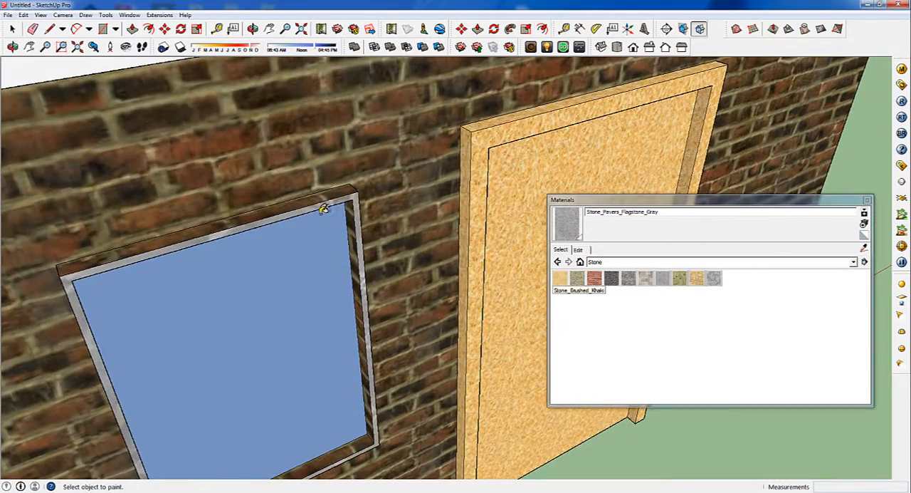
pyautogui.click(315, 198)
pyautogui.moveTo(235, 177); pyautogui.dragTo(172, 267, button='middle')
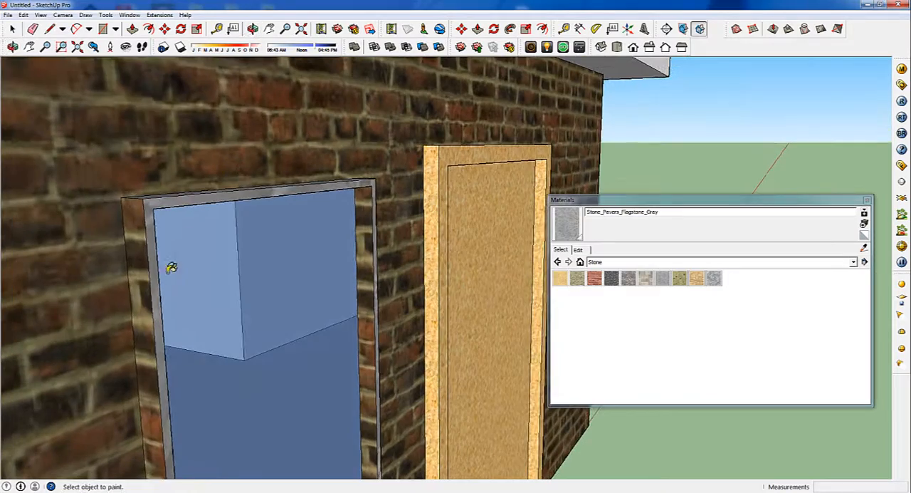
pyautogui.click(140, 288)
# Paint the window frame's underside and its inner side and top faces with Stone_Pavers_Flagstone_Gray
pyautogui.moveTo(392, 431)
pyautogui.mouseDown(button='middle')
pyautogui.moveTo(313, 392)
pyautogui.moveTo(166, 246)
pyautogui.moveTo(92, 337)
pyautogui.mouseUp(button='middle')
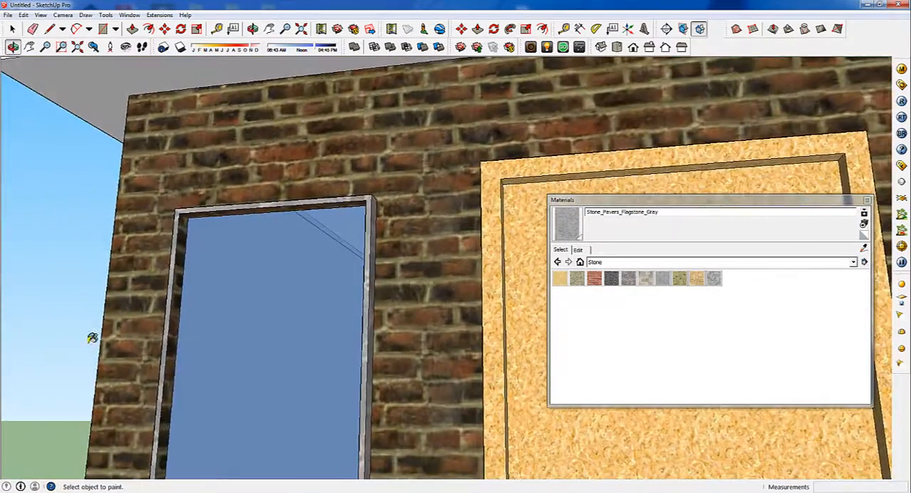
pyautogui.scroll(-3, 370, 399)
pyautogui.scroll(5, 352, 421)
pyautogui.moveTo(346, 460); pyautogui.dragTo(352, 431, button='middle')
pyautogui.click(351, 431)
pyautogui.click(102, 335)
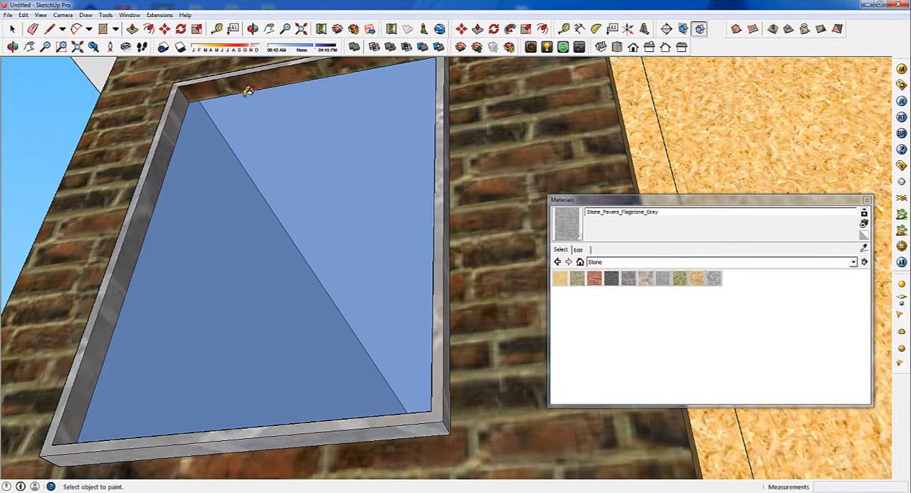
pyautogui.click(258, 83)
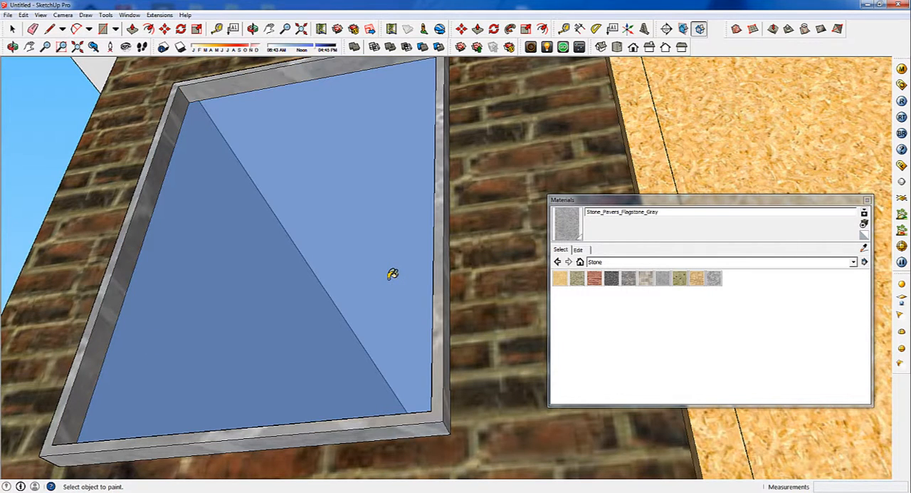
# Undo the stone paint applied to the brick wall and finish painting the window frame's inner faces with Stone_Pavers_Flagstone_Gray
pyautogui.click(484, 353)
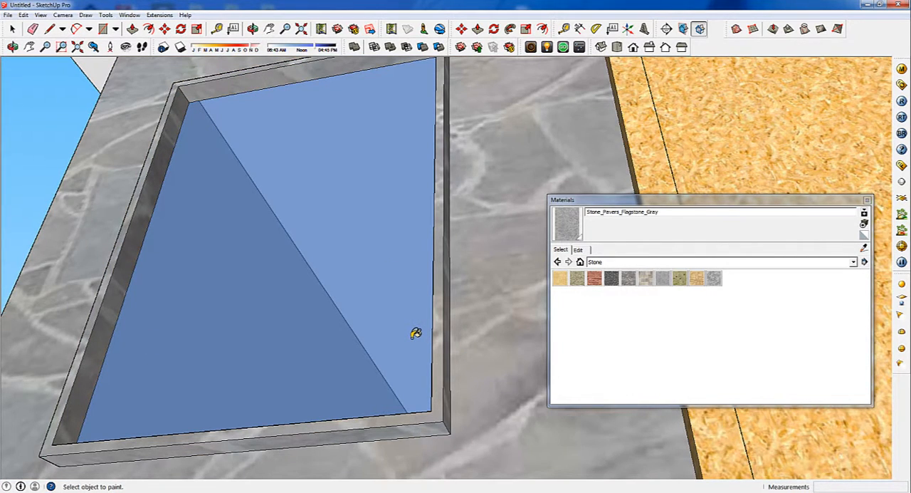
pyautogui.hotkey('ctrl', 'z')
pyautogui.moveTo(428, 315)
pyautogui.mouseDown(button='middle')
pyautogui.moveTo(468, 356)
pyautogui.moveTo(404, 446)
pyautogui.mouseUp(button='middle')
pyautogui.click(400, 423)
pyautogui.moveTo(482, 406); pyautogui.dragTo(324, 401, button='middle')
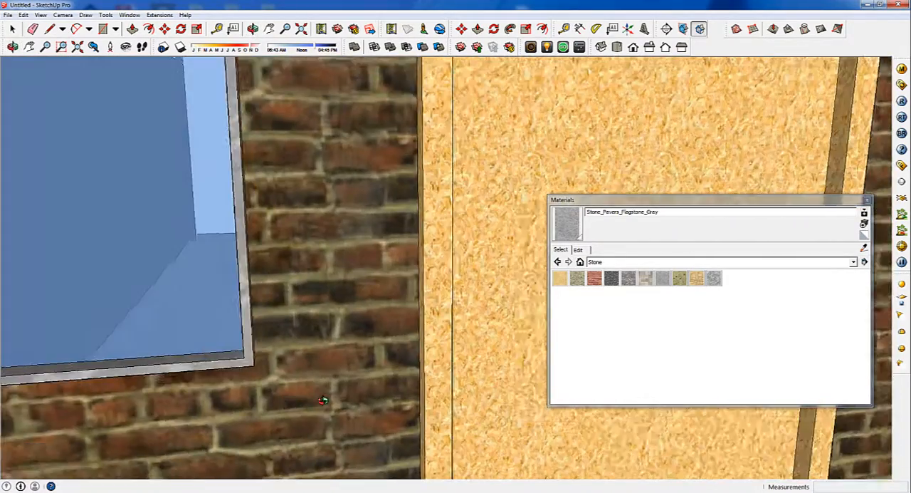
pyautogui.scroll(-6, 324, 400)
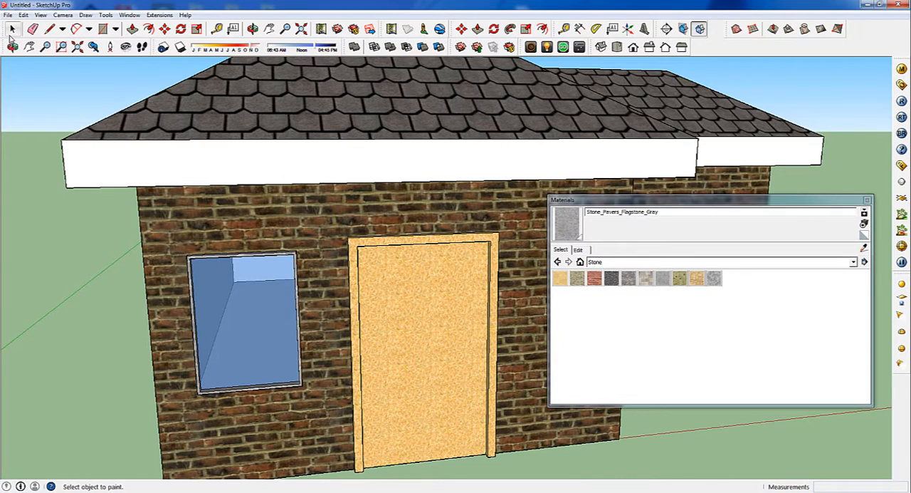
# Select the glass pane together with all faces and edges of the window frame, and close the Materials window
pyautogui.click(12, 31)
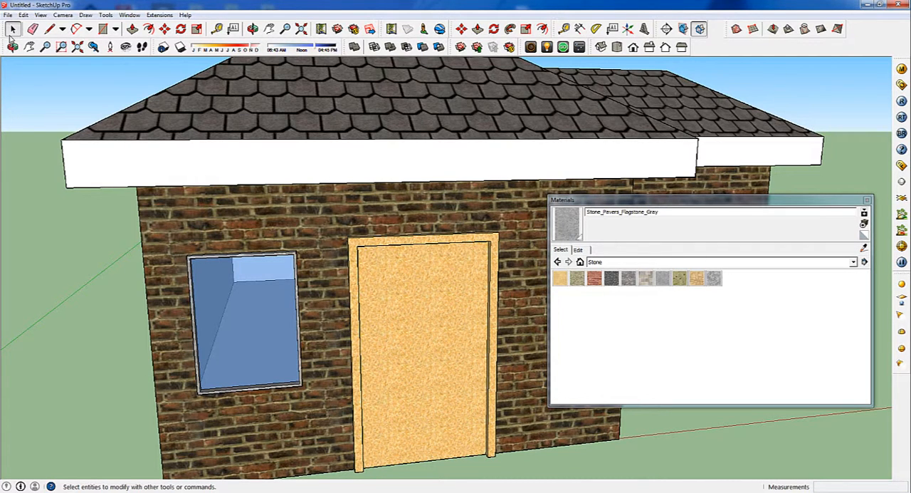
pyautogui.moveTo(85, 224); pyautogui.dragTo(200, 274, button='middle')
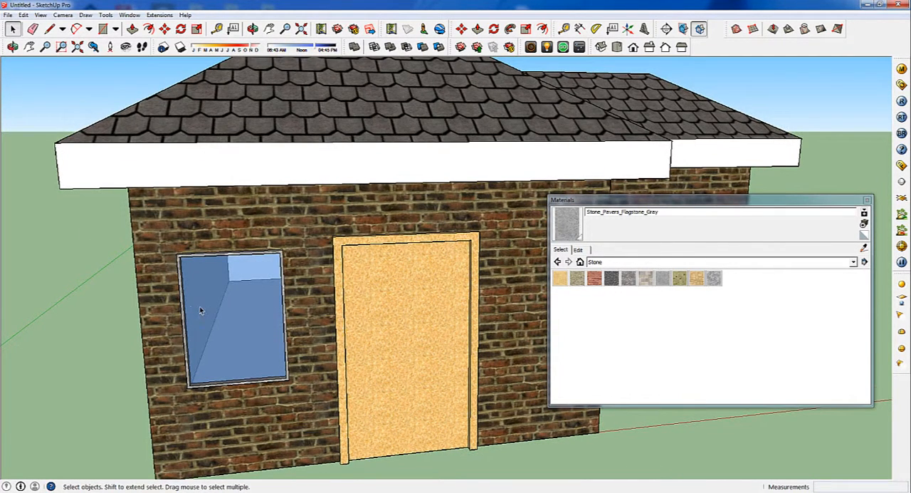
pyautogui.scroll(3, 200, 311)
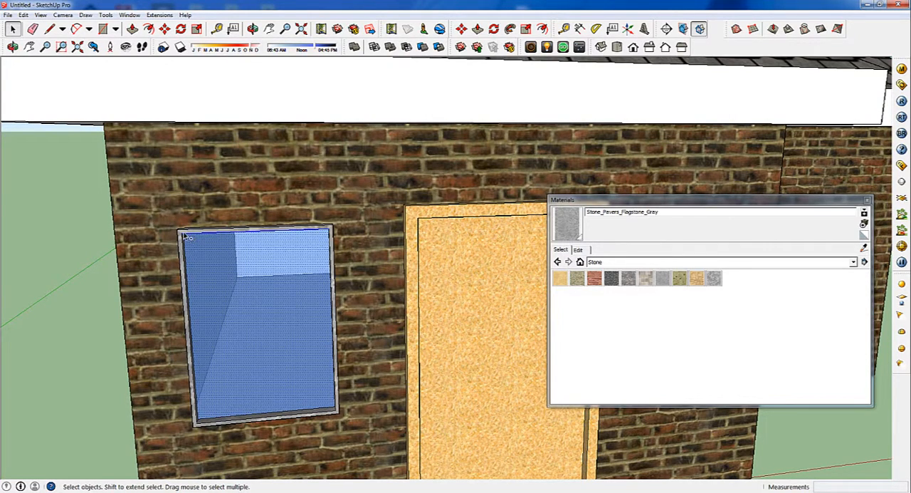
pyautogui.moveTo(188, 236); pyautogui.dragTo(208, 241, button='middle')
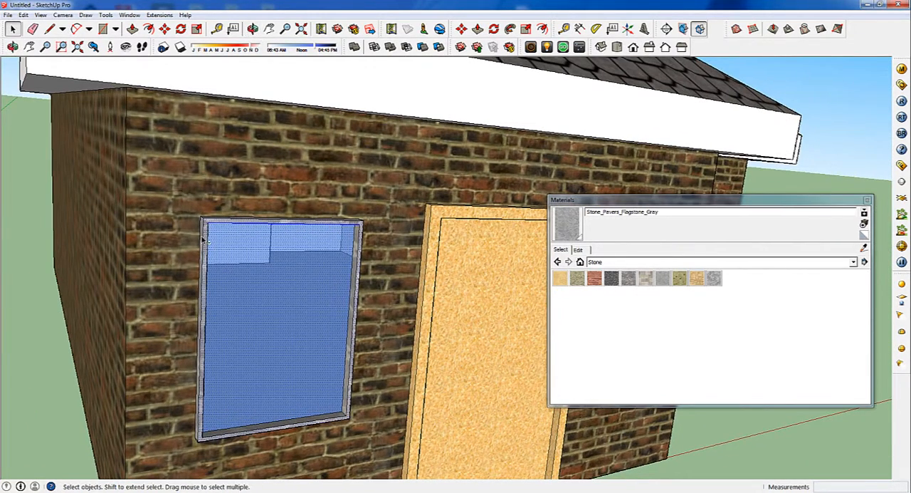
pyautogui.scroll(3, 197, 257)
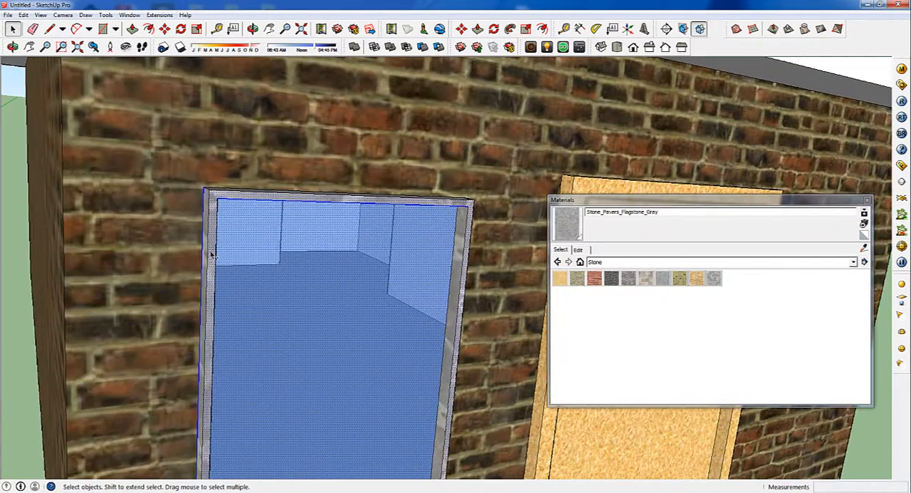
pyautogui.moveTo(211, 248); pyautogui.dragTo(250, 254, button='middle')
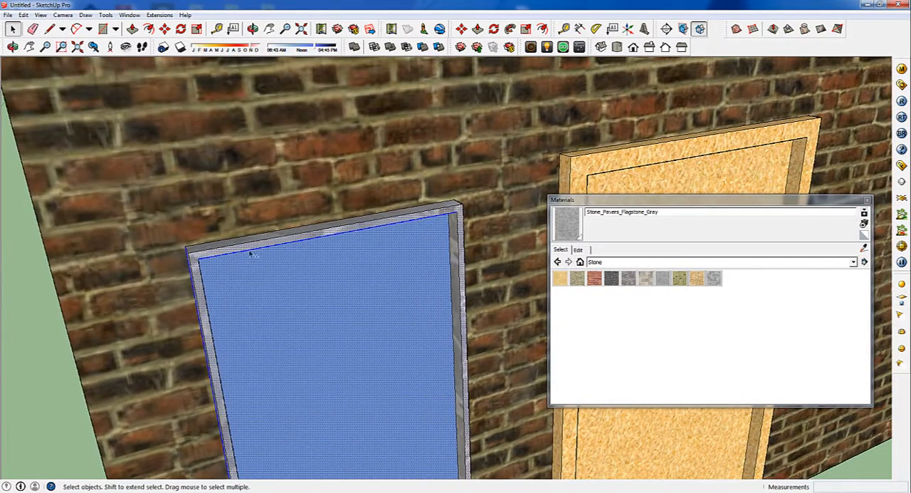
pyautogui.moveTo(438, 367); pyautogui.dragTo(348, 287, button='middle')
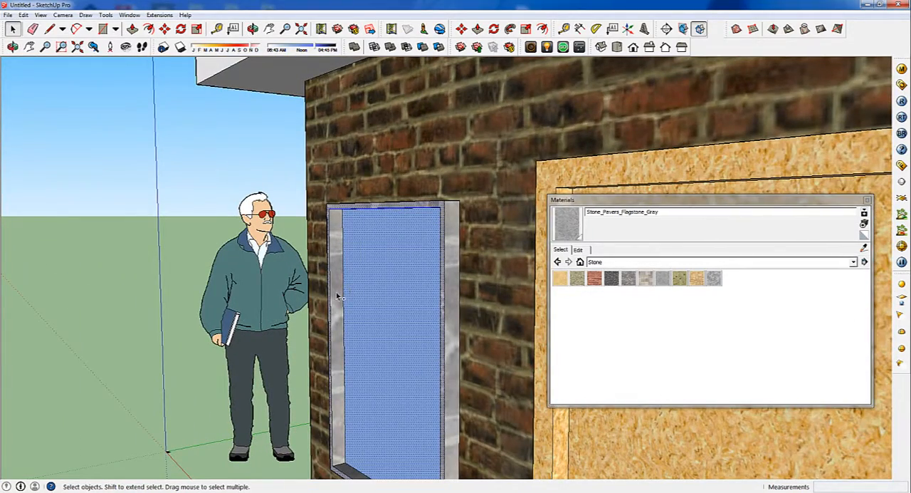
pyautogui.moveTo(433, 254); pyautogui.dragTo(416, 215, button='middle')
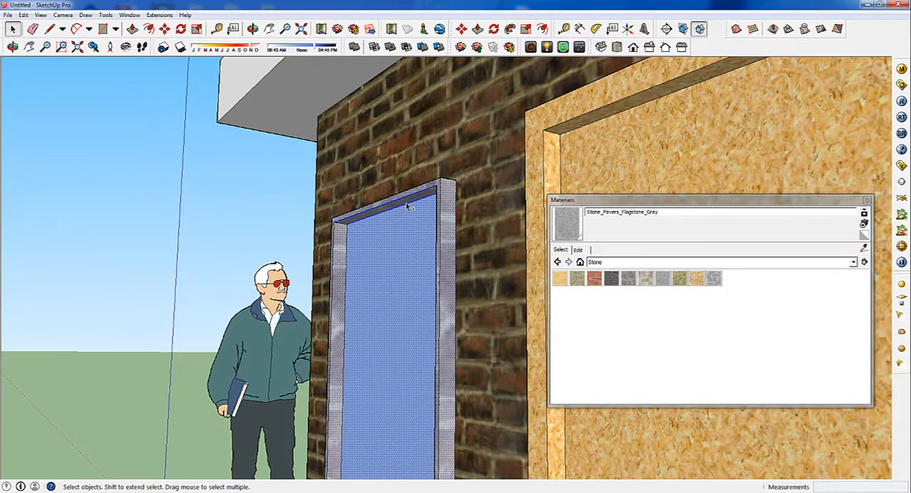
pyautogui.moveTo(371, 264); pyautogui.dragTo(678, 440, button='middle')
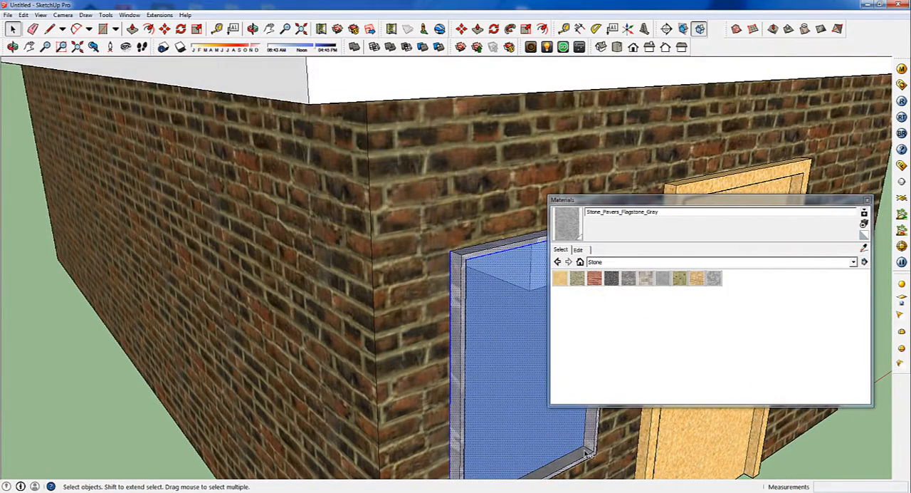
pyautogui.click(867, 201)
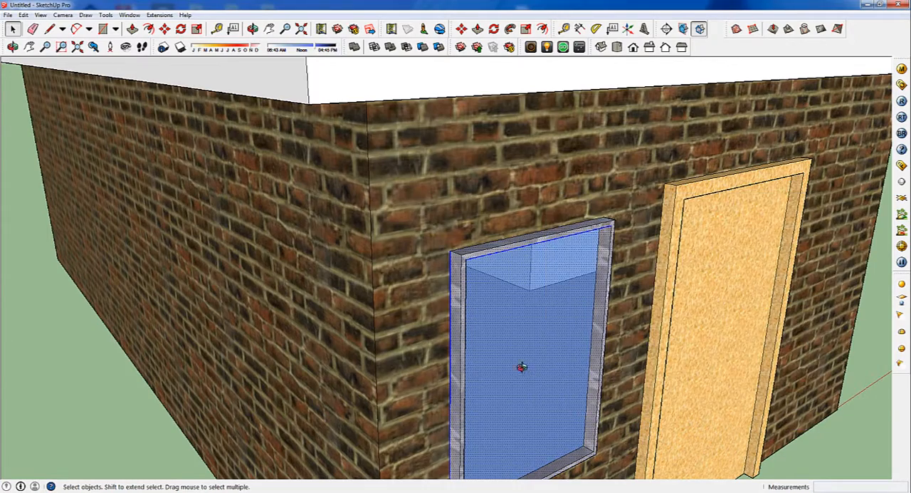
# Copy the selected window about 2.23 m along the front wall to the other side of the door
pyautogui.moveTo(522, 367); pyautogui.dragTo(507, 386, button='middle')
pyautogui.scroll(-3, 550, 391)
pyautogui.scroll(-6, 507, 386)
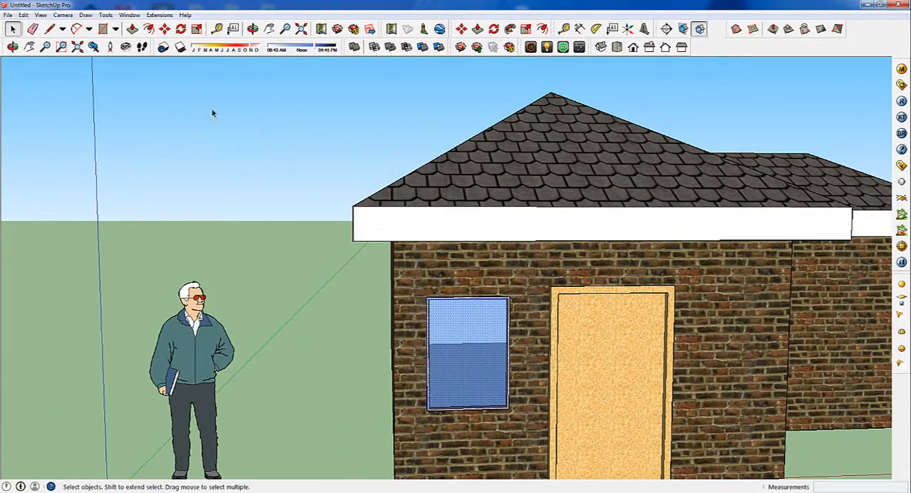
pyautogui.click(165, 29)
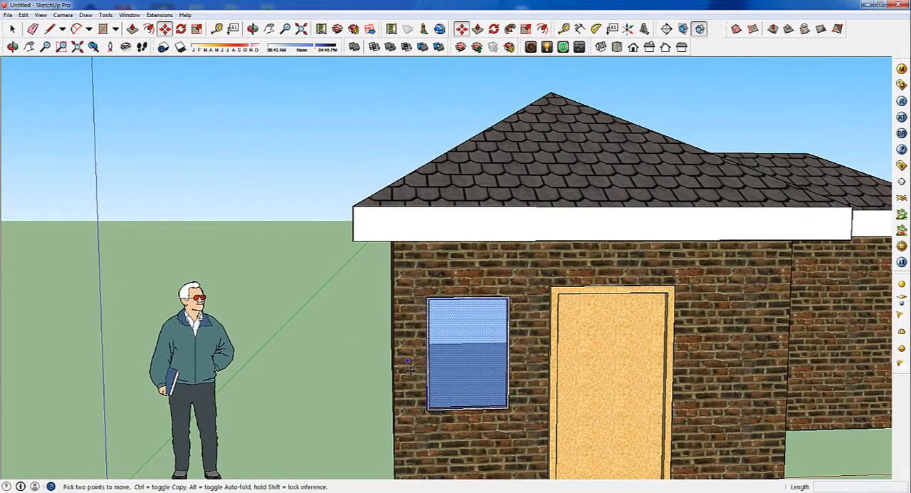
pyautogui.moveTo(499, 387); pyautogui.dragTo(509, 387, button='middle')
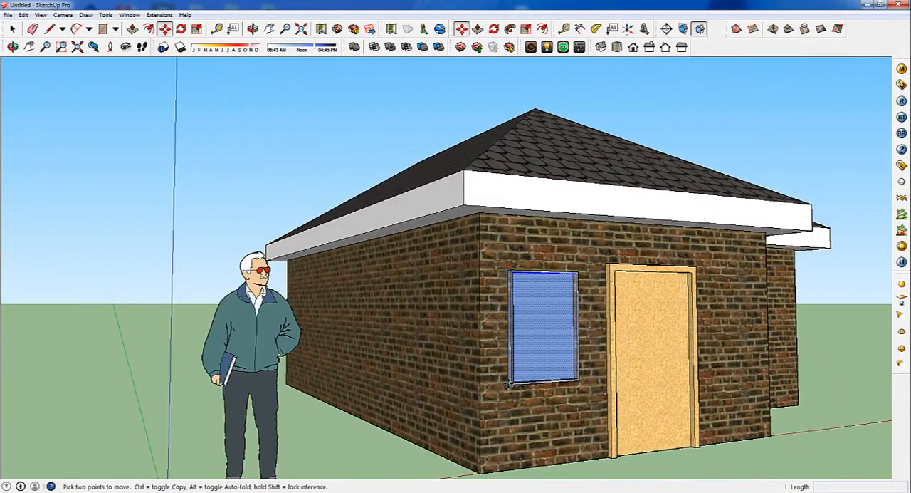
pyautogui.scroll(5, 507, 385)
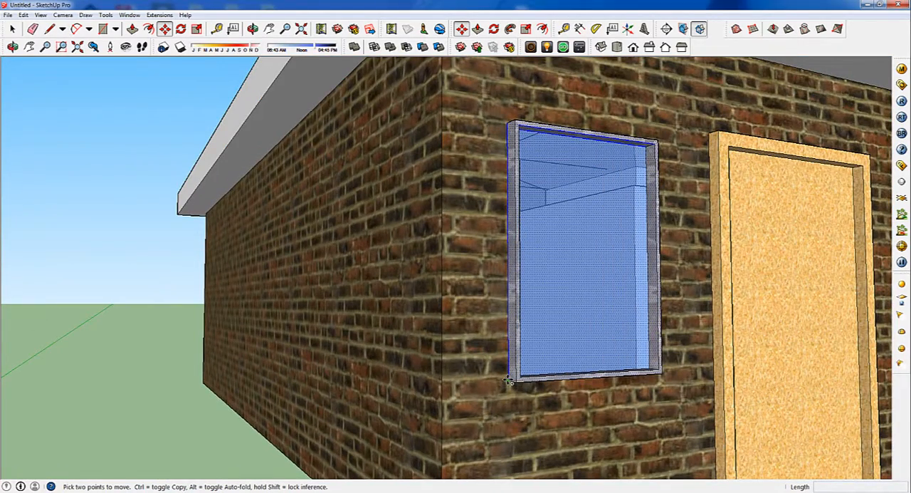
pyautogui.keyDown('ctrl'); pyautogui.click(509, 381); pyautogui.keyUp('ctrl')
pyautogui.keyDown('ctrl'); pyautogui.moveTo(534, 375); pyautogui.dragTo(429, 387, button='middle'); pyautogui.keyUp('ctrl')
pyautogui.scroll(-3, 500, 383)
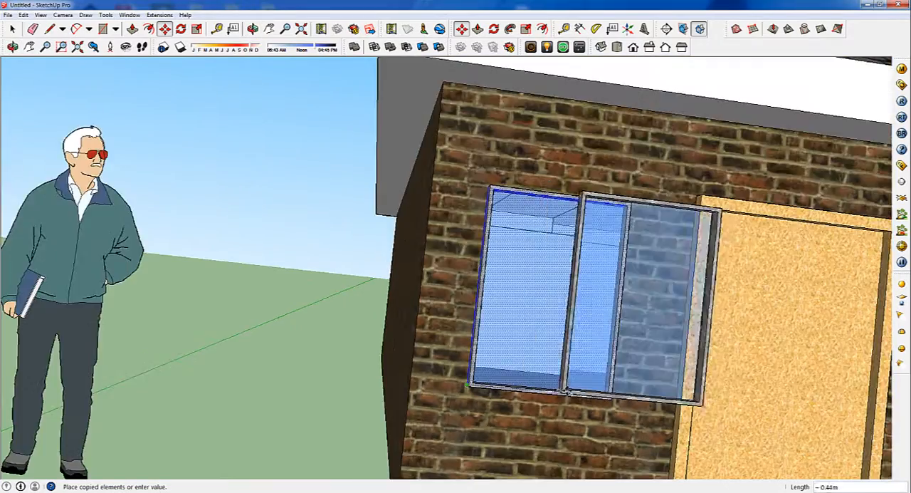
pyautogui.scroll(-5, 565, 391)
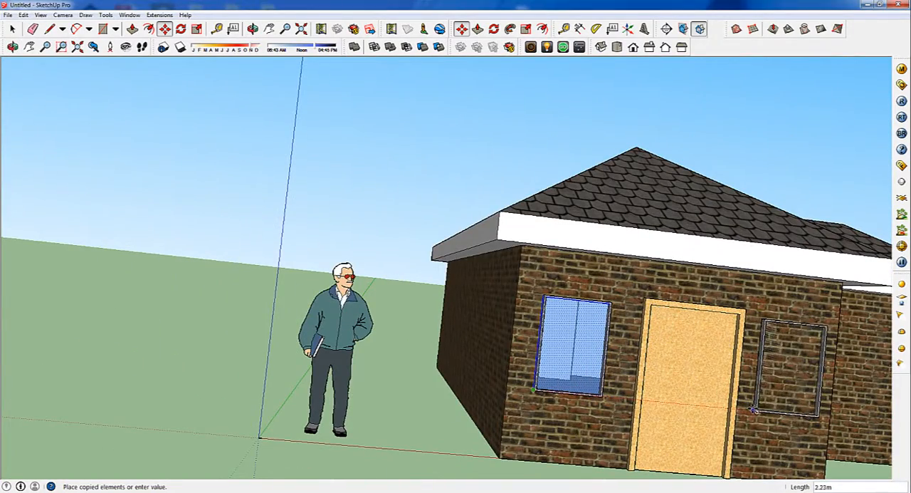
pyautogui.click(753, 410)
# Copy the new window onto the adjoining long side wall near the front corner, about 2.82 m away
pyautogui.moveTo(779, 405); pyautogui.dragTo(693, 411, button='middle')
pyautogui.scroll(3, 623, 400)
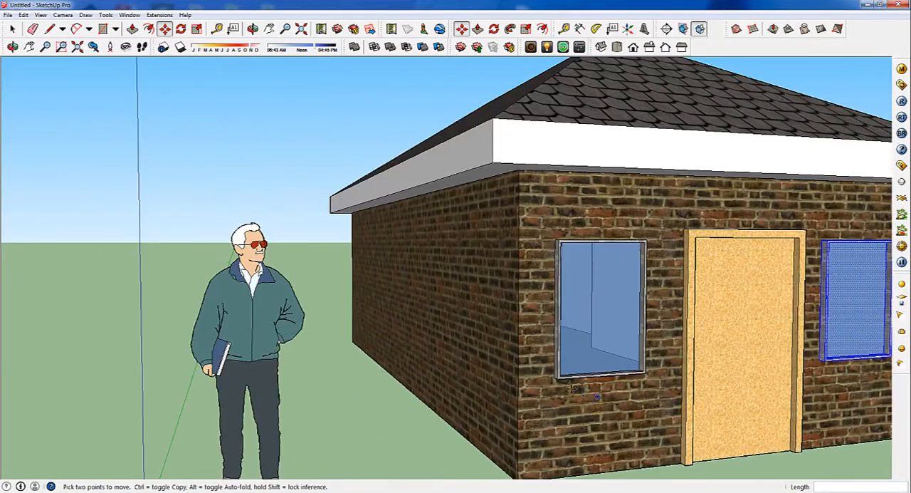
pyautogui.moveTo(569, 388); pyautogui.dragTo(604, 379, button='middle')
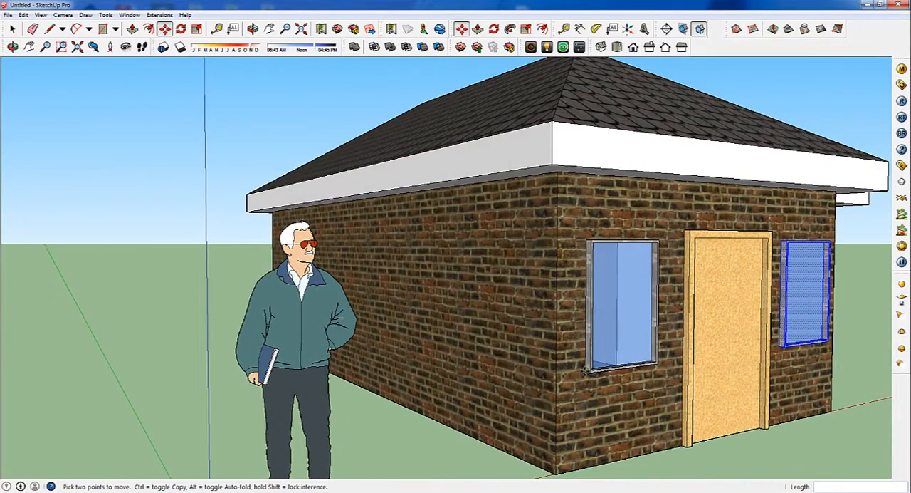
pyautogui.press('ctrl')
pyautogui.click(779, 347)
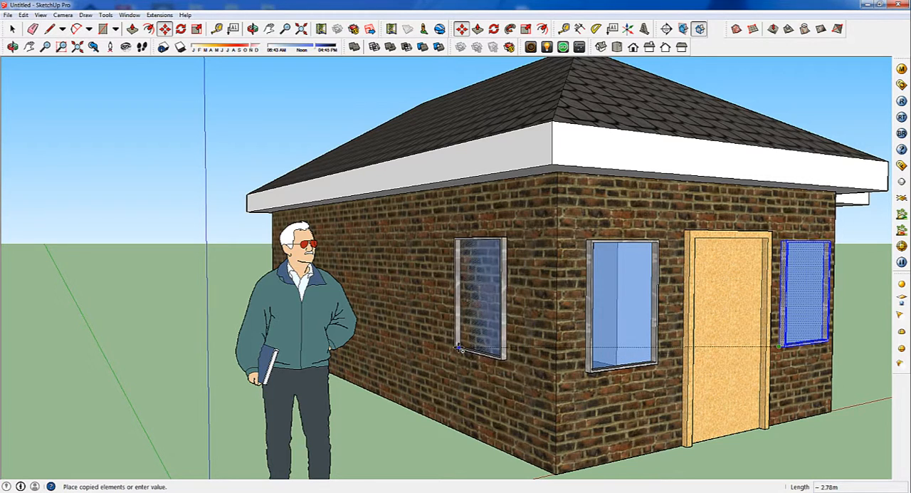
pyautogui.click(450, 349)
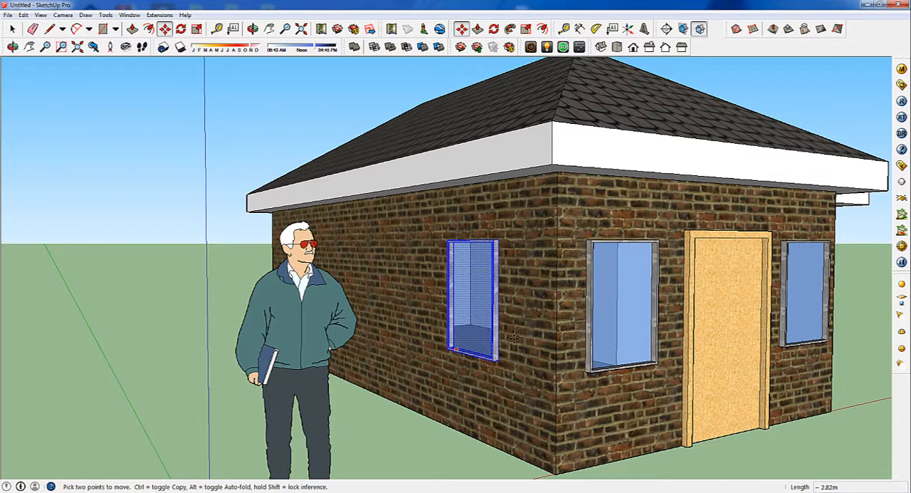
# Examine the copied windows from outside and the walls and roof from inside the building
pyautogui.moveTo(514, 339); pyautogui.dragTo(489, 317, button='middle')
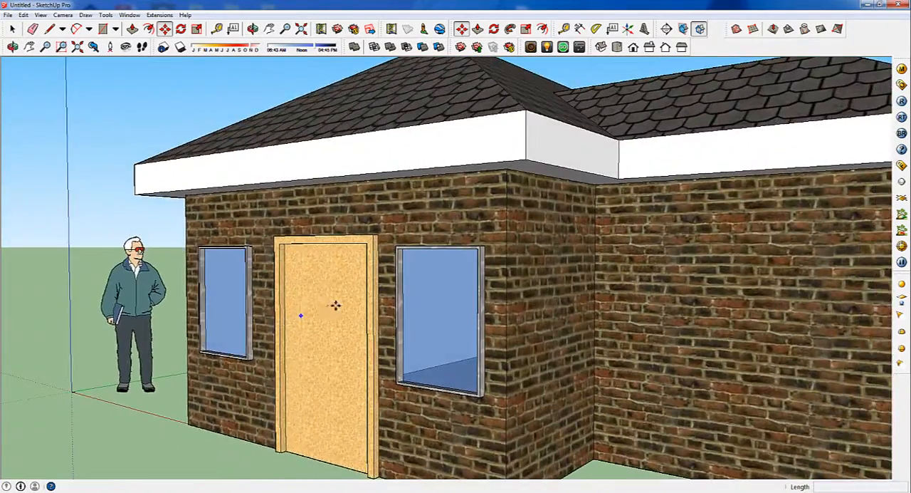
pyautogui.scroll(-6, 338, 321)
pyautogui.scroll(10, 336, 319)
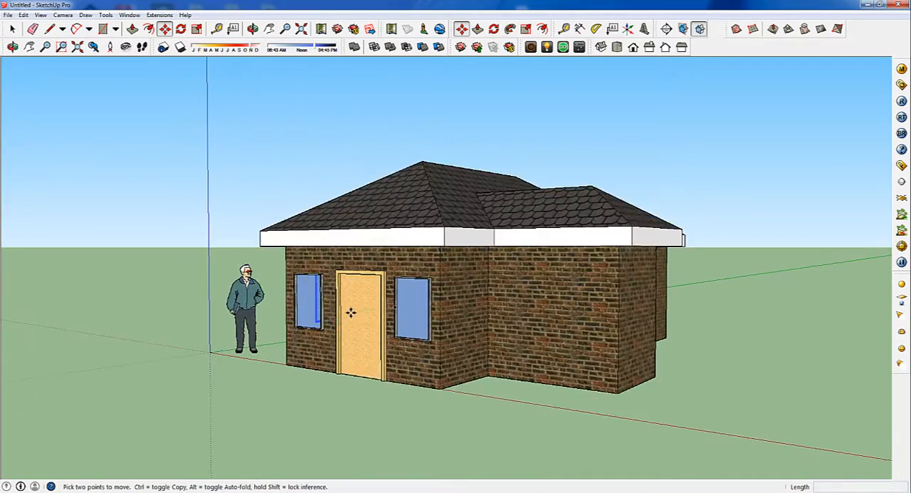
pyautogui.scroll(8, 561, 330)
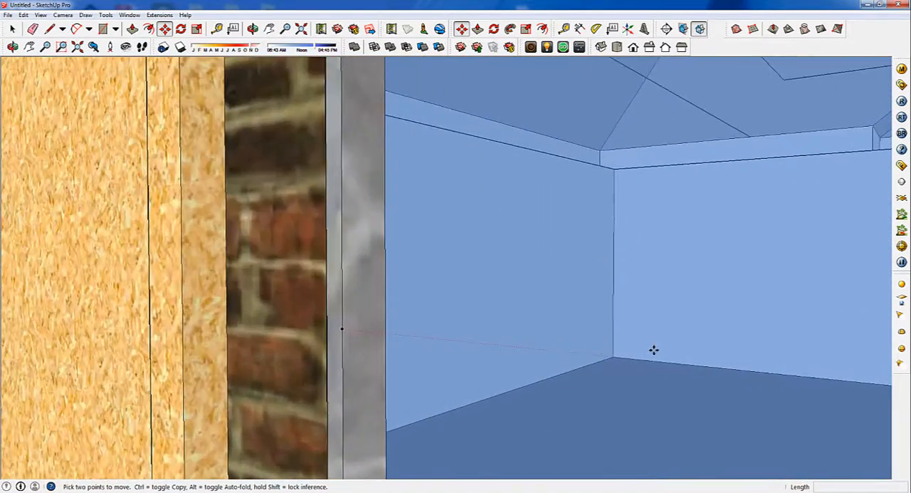
pyautogui.scroll(3, 599, 327)
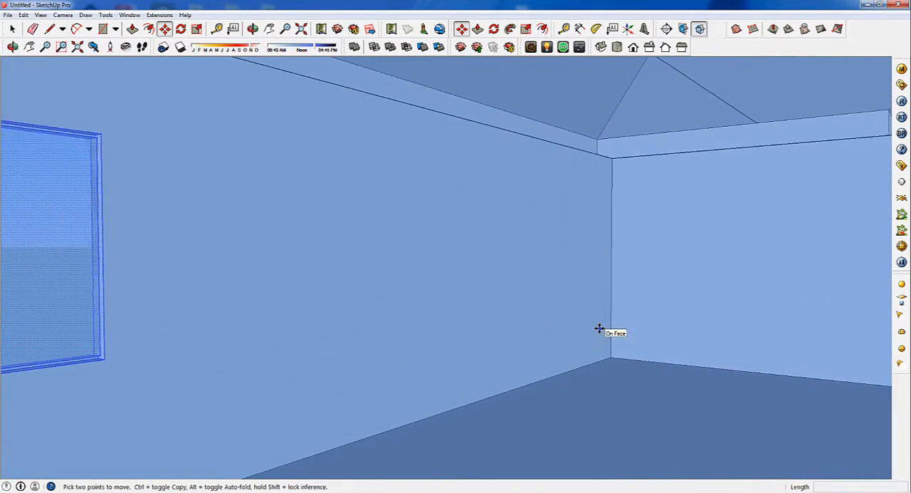
pyautogui.scroll(-3, 617, 332)
pyautogui.scroll(6, 629, 332)
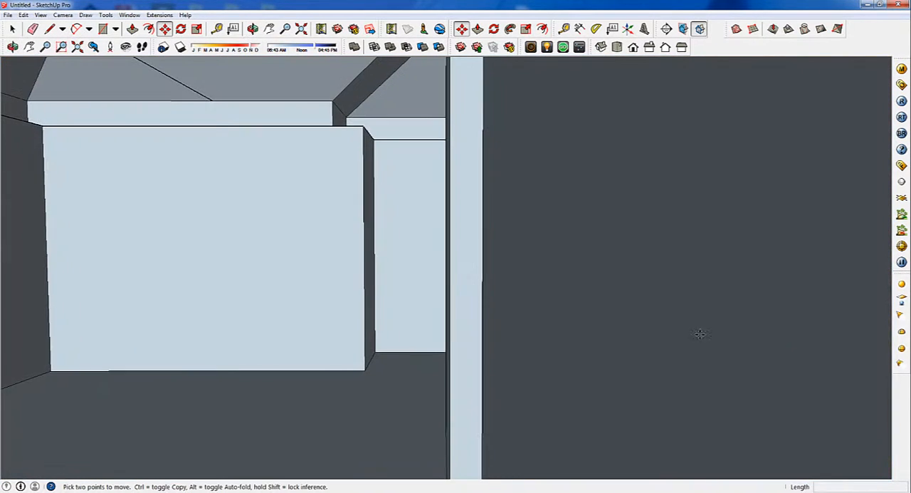
pyautogui.moveTo(700, 334); pyautogui.dragTo(346, 126, button='middle')
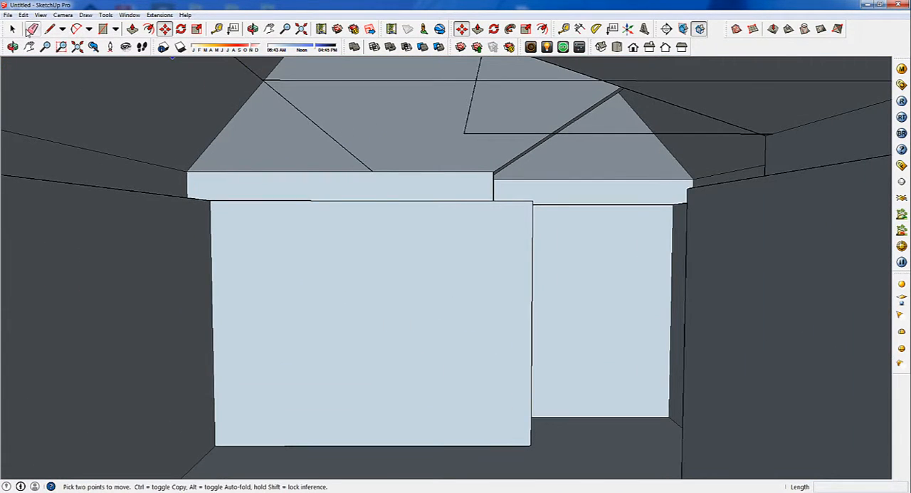
# Erase the leftover edges crossing the underside of the roof inside the building
pyautogui.press('e')
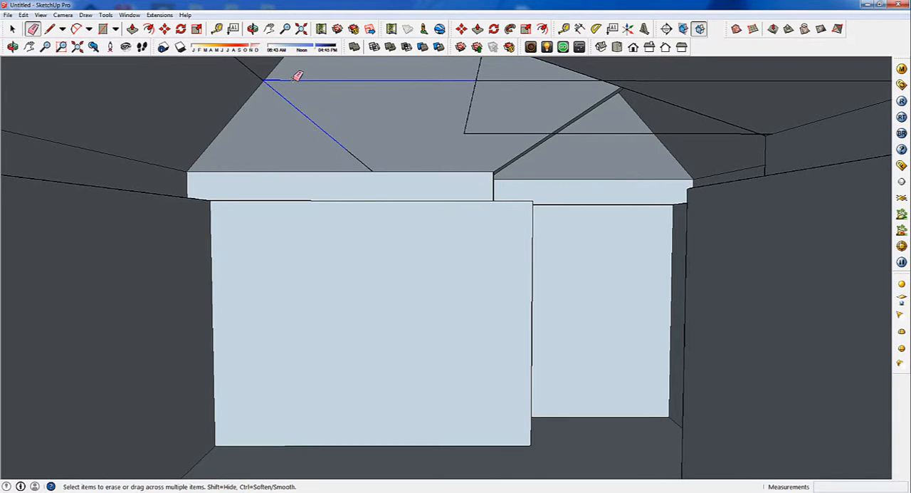
pyautogui.click(298, 77)
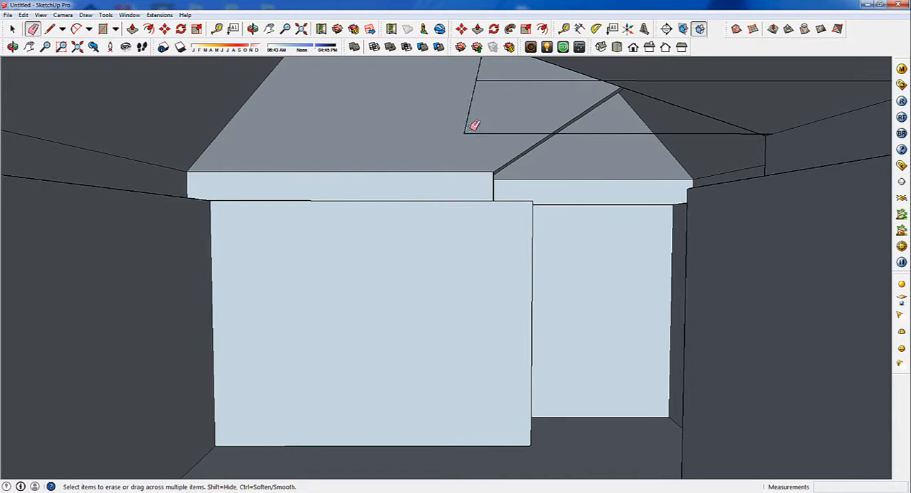
pyautogui.moveTo(466, 129); pyautogui.dragTo(479, 133)
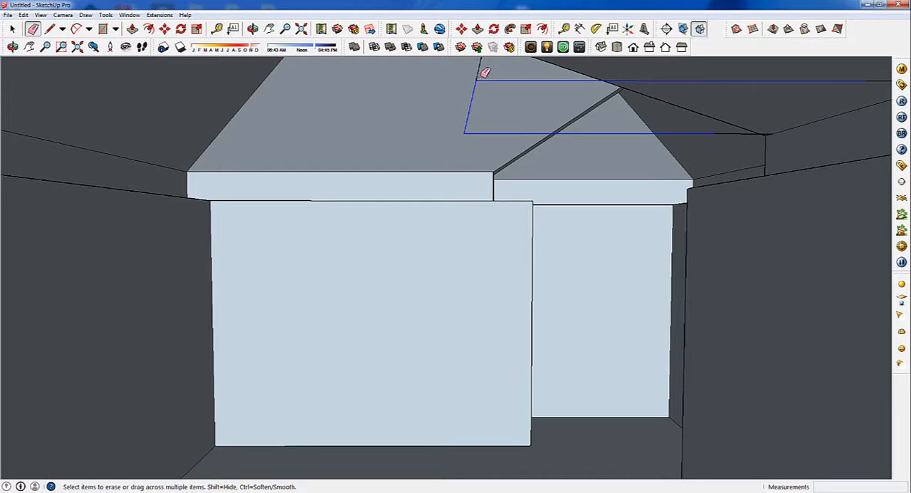
pyautogui.moveTo(482, 75); pyautogui.dragTo(476, 73)
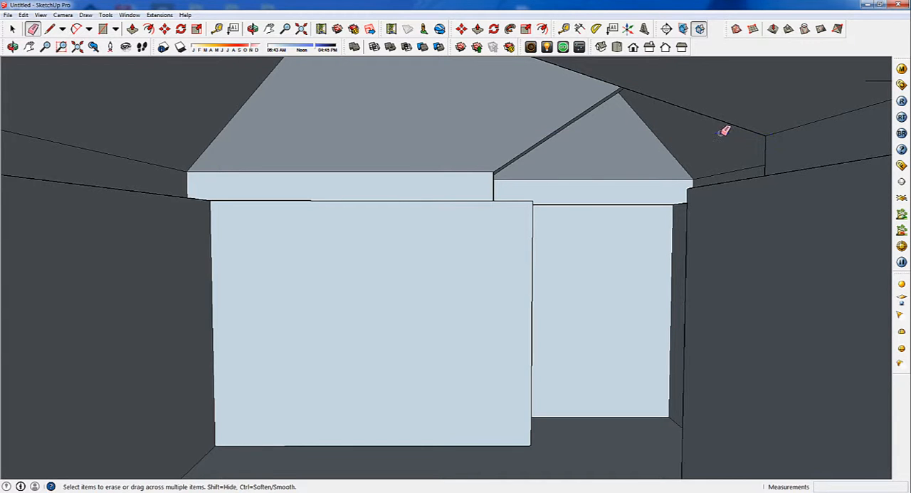
pyautogui.moveTo(595, 119)
pyautogui.mouseDown(button='middle')
pyautogui.moveTo(589, 135)
pyautogui.moveTo(633, 126)
pyautogui.moveTo(534, 77)
pyautogui.moveTo(571, 112)
pyautogui.mouseUp(button='middle')
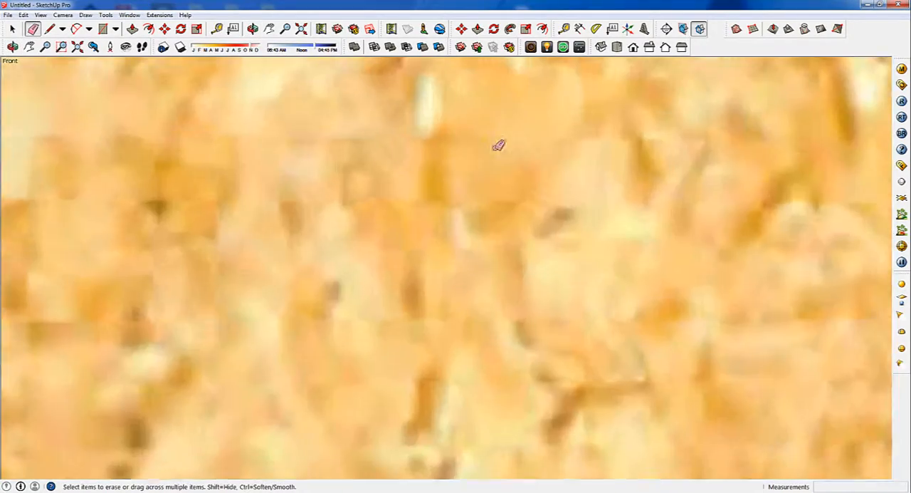
# Render the house's front view with V-Ray, and close the frame buffer and progress windows
pyautogui.scroll(-5, 498, 147)
pyautogui.scroll(-6, 328, 261)
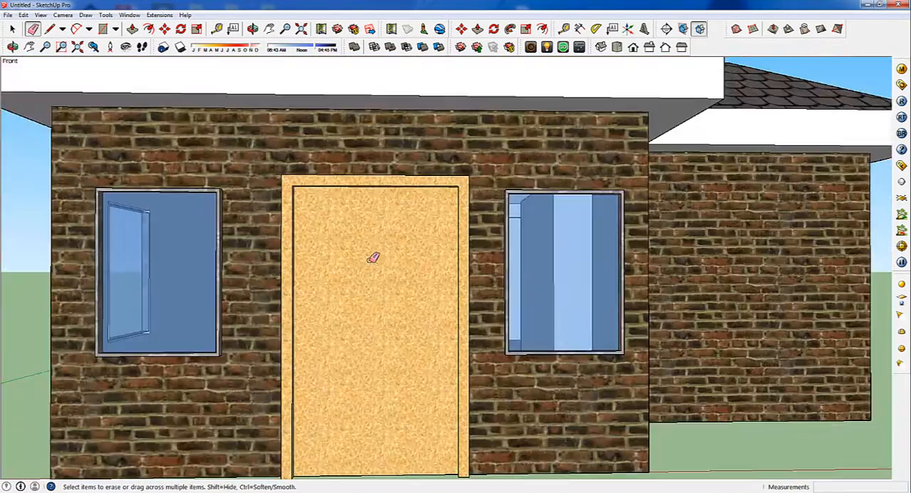
pyautogui.moveTo(401, 236)
pyautogui.mouseDown(button='middle')
pyautogui.moveTo(412, 208)
pyautogui.moveTo(425, 246)
pyautogui.moveTo(476, 256)
pyautogui.mouseUp(button='middle')
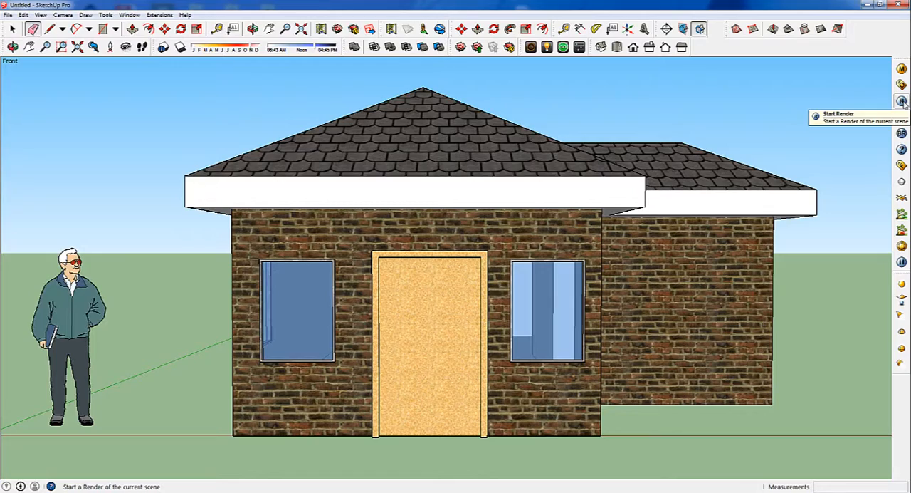
pyautogui.click(902, 102)
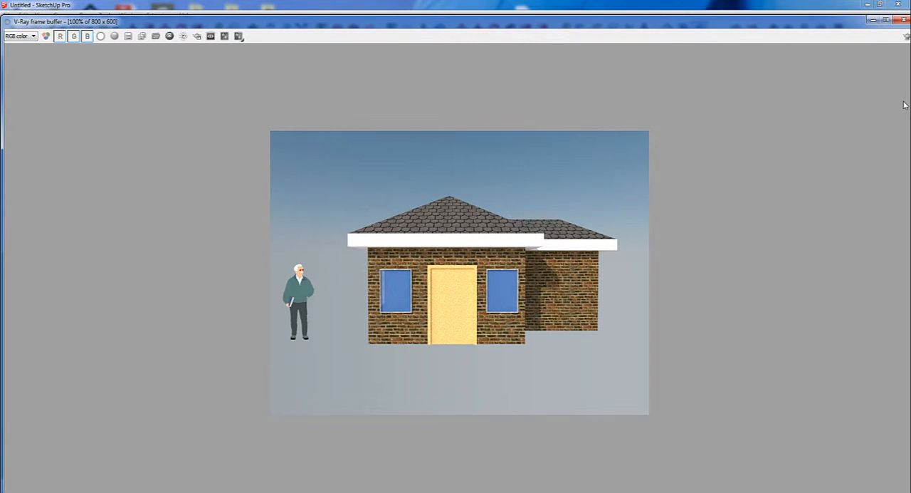
pyautogui.click(903, 20)
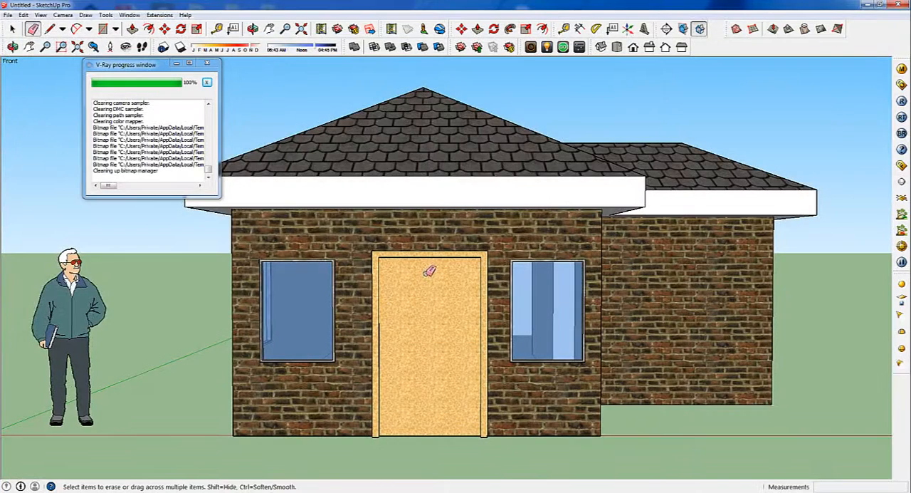
pyautogui.click(206, 65)
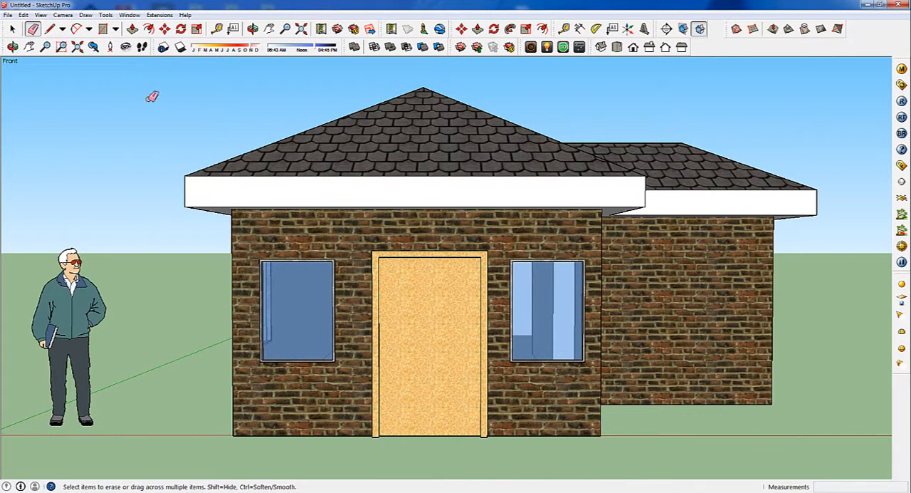
# Turn on shadows, and move the shadow date earlier in the year and the time of day within the afternoon
pyautogui.click(22, 16)
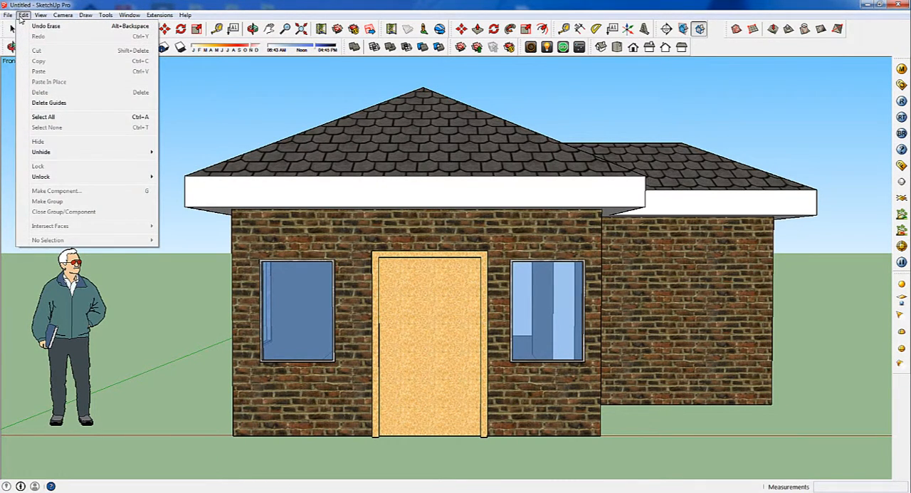
pyautogui.moveTo(42, 17)
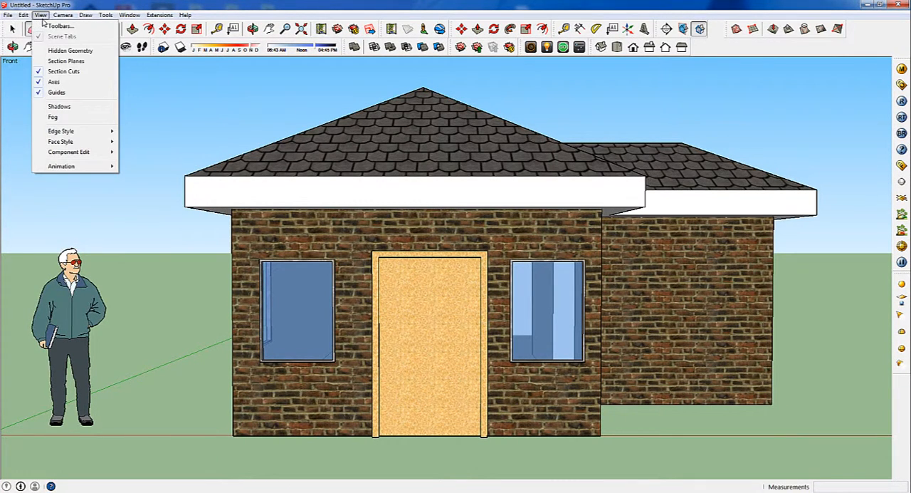
pyautogui.click(60, 106)
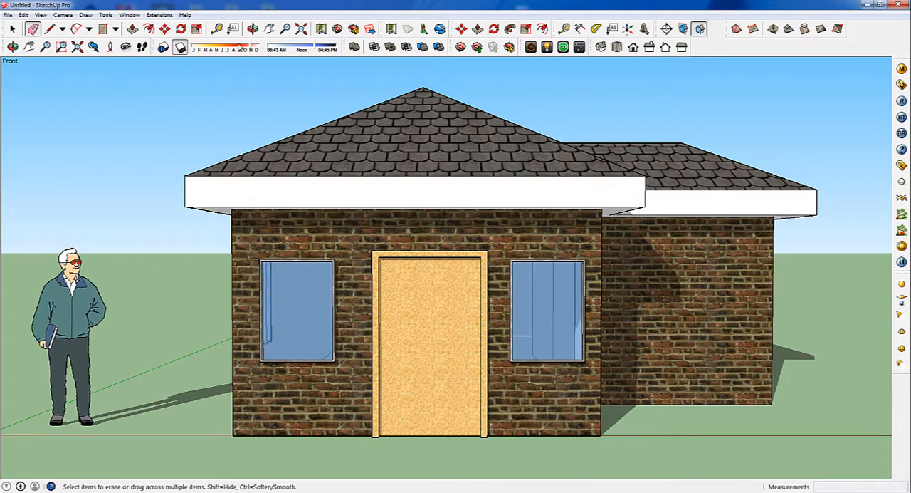
pyautogui.moveTo(253, 48)
pyautogui.mouseDown()
pyautogui.moveTo(210, 52)
pyautogui.moveTo(239, 50)
pyautogui.mouseUp()
pyautogui.moveTo(314, 49); pyautogui.dragTo(318, 48)
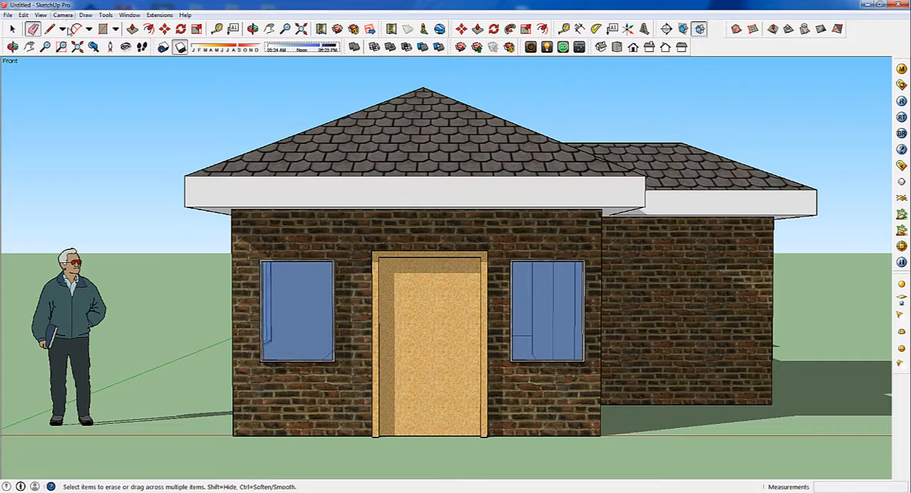
# Add a scene showing the front of the house with the door and both windows
pyautogui.press('alt')
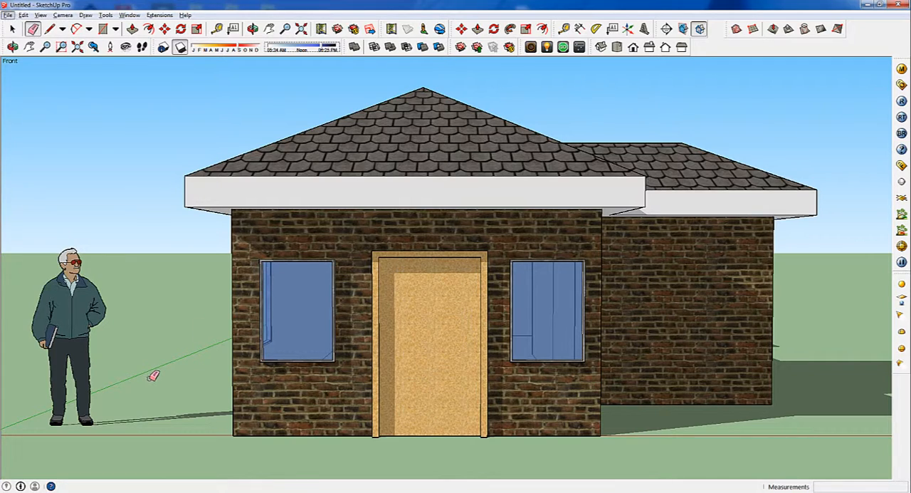
pyautogui.moveTo(179, 376)
pyautogui.mouseDown(button='middle')
pyautogui.moveTo(572, 388)
pyautogui.moveTo(177, 358)
pyautogui.moveTo(170, 375)
pyautogui.mouseUp(button='middle')
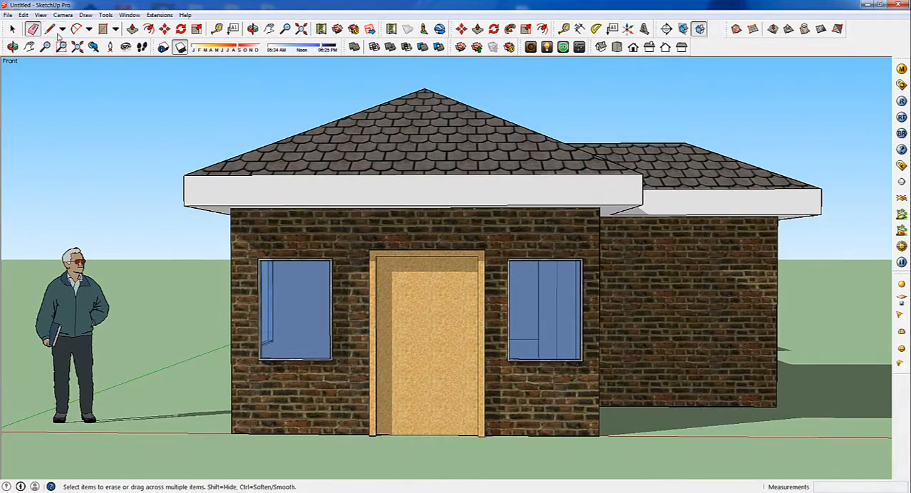
pyautogui.click(40, 14)
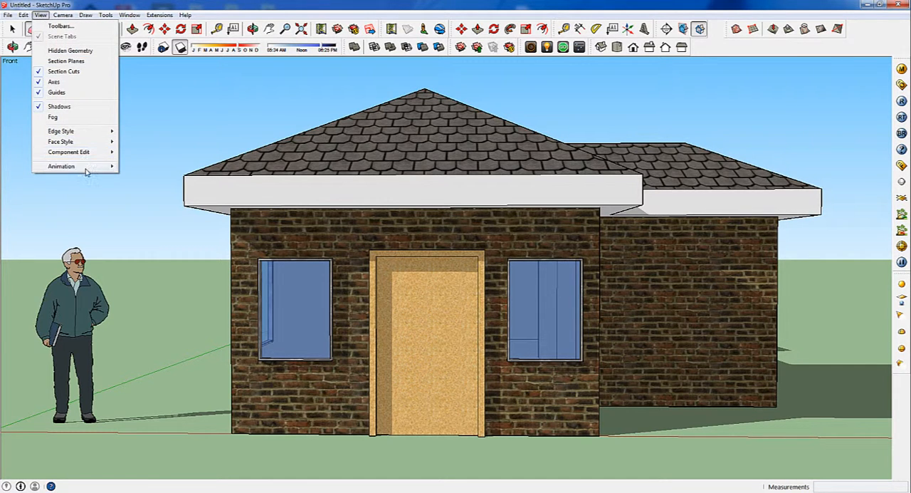
pyautogui.moveTo(85, 169)
pyautogui.click(144, 169)
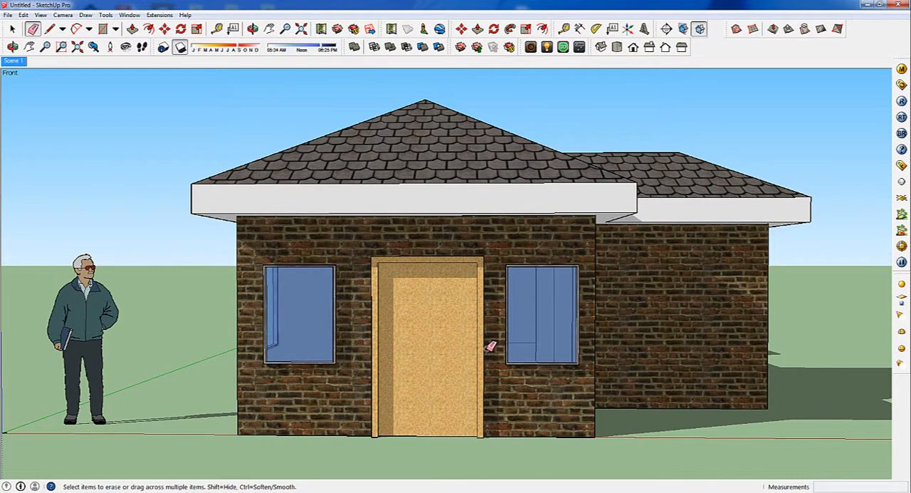
# Add a second scene facing the long side wall that has the single window
pyautogui.moveTo(158, 348); pyautogui.dragTo(486, 374, button='middle')
pyautogui.scroll(-2, 721, 433)
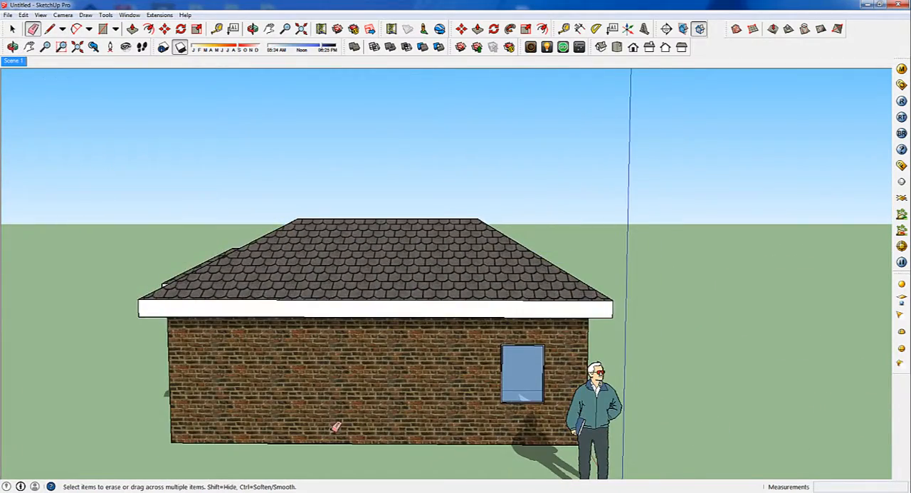
pyautogui.scroll(3, 310, 426)
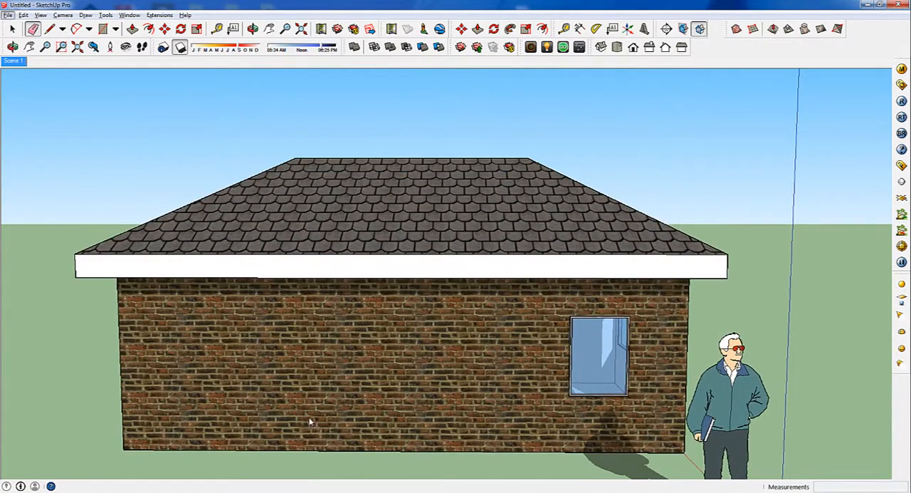
pyautogui.click(40, 15)
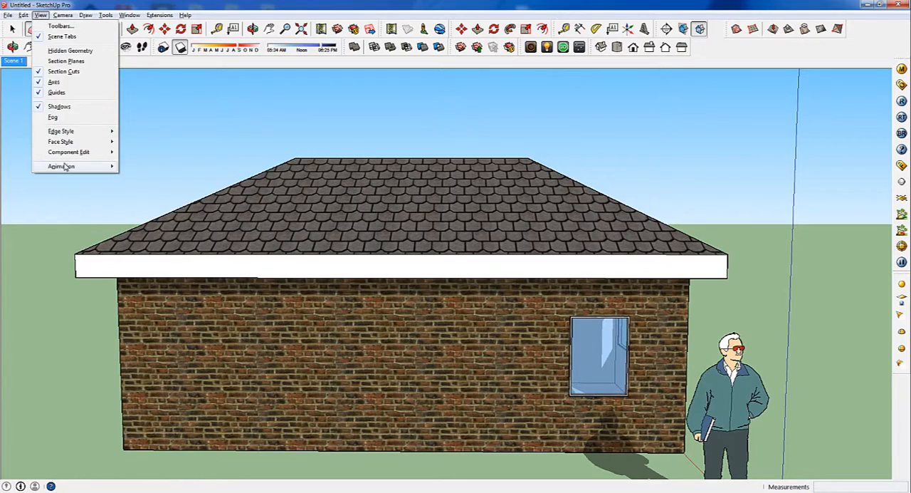
pyautogui.moveTo(64, 166)
pyautogui.click(140, 167)
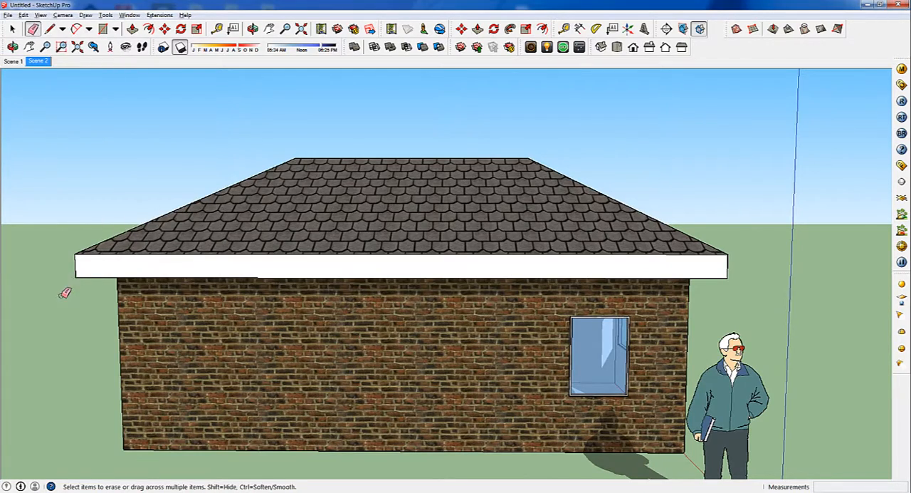
# Add a third scene showing the back of the house
pyautogui.moveTo(64, 292)
pyautogui.mouseDown(button='middle')
pyautogui.moveTo(301, 254)
pyautogui.moveTo(493, 284)
pyautogui.mouseUp(button='middle')
pyautogui.click(40, 15)
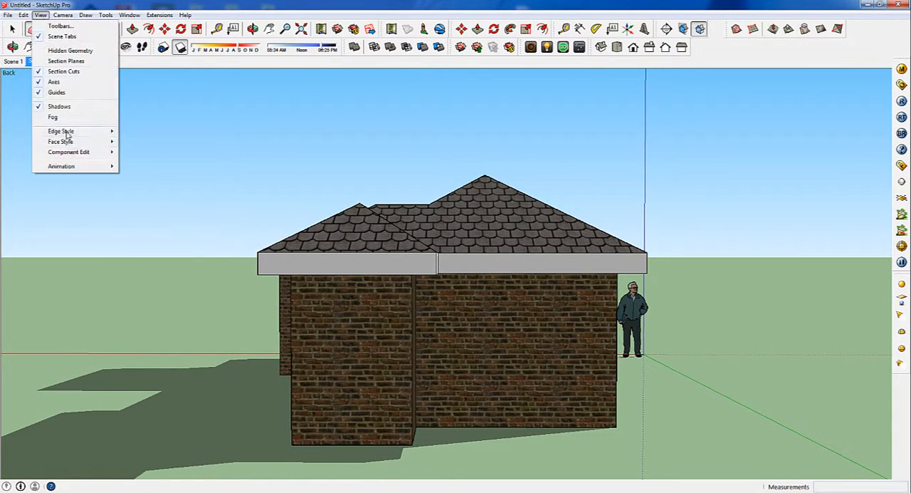
pyautogui.moveTo(71, 163)
pyautogui.click(148, 166)
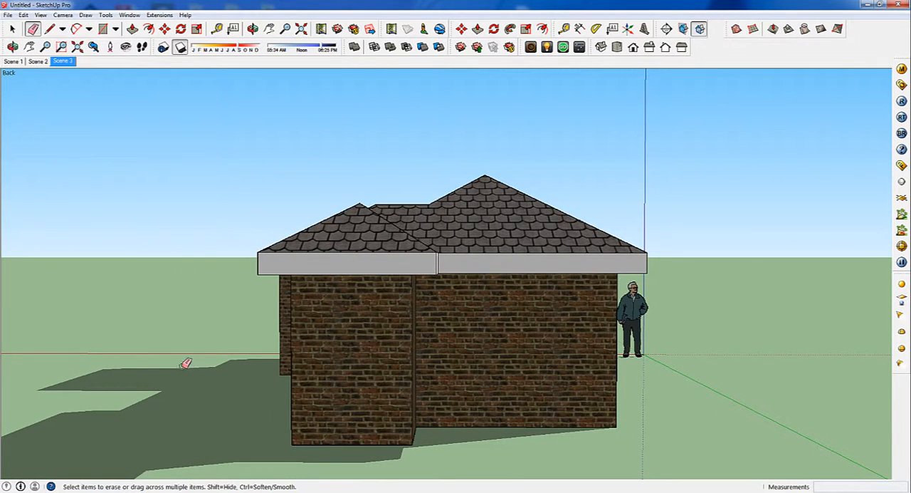
# Add a fourth scene facing the long side of the house with the projecting wings
pyautogui.moveTo(79, 285); pyautogui.dragTo(466, 297, button='middle')
pyautogui.click(40, 15)
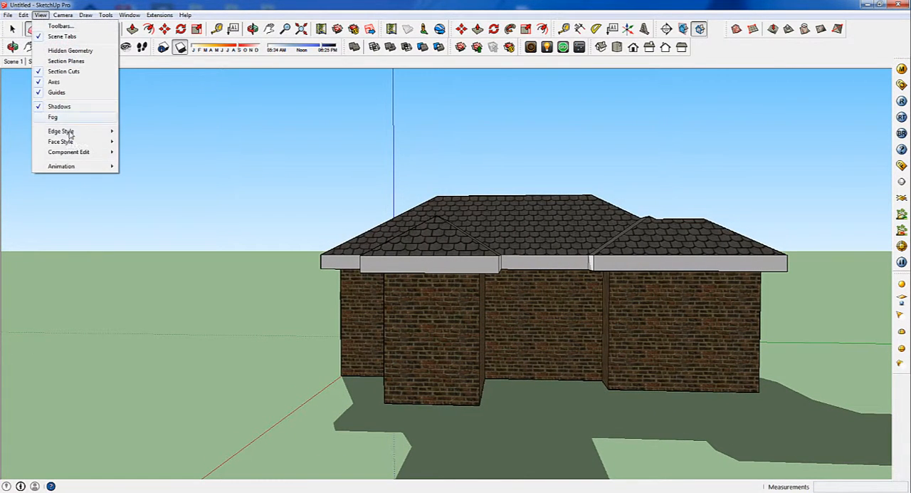
pyautogui.moveTo(74, 167)
pyautogui.click(136, 169)
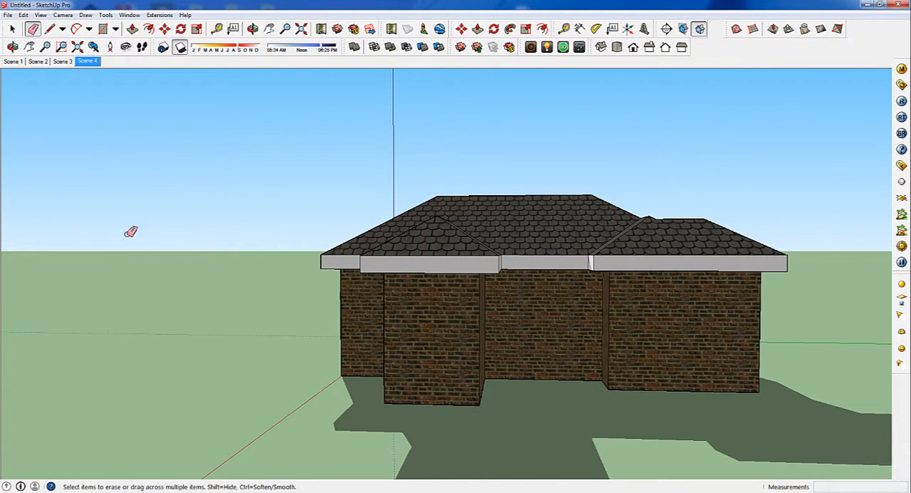
# Play the scene animation starting from Scene 1, and stop it at Scene 2
pyautogui.click(14, 61)
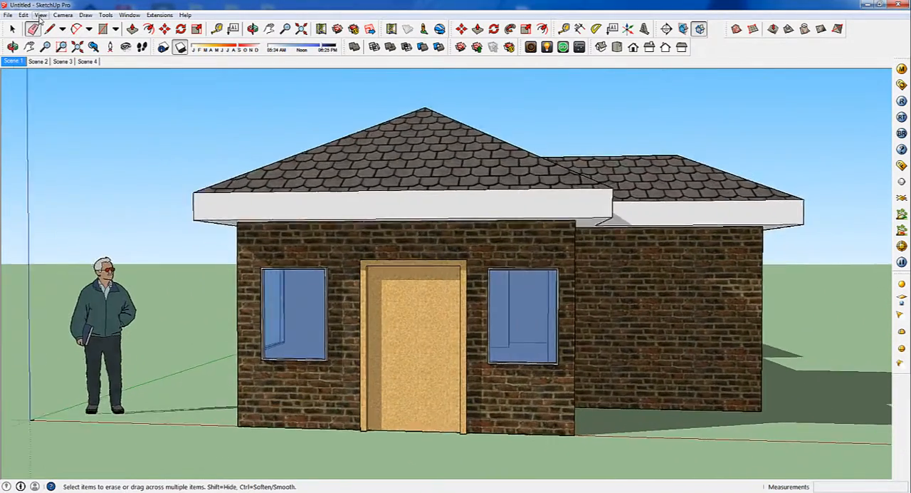
pyautogui.click(40, 15)
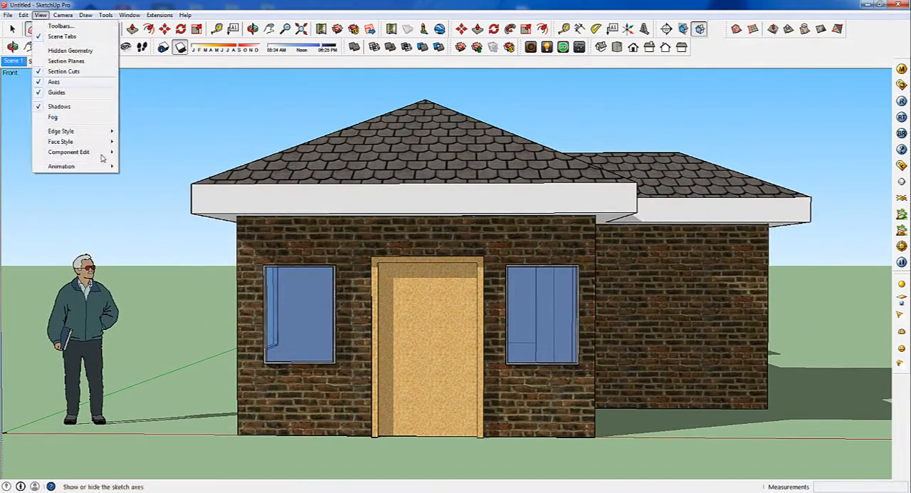
pyautogui.moveTo(104, 168)
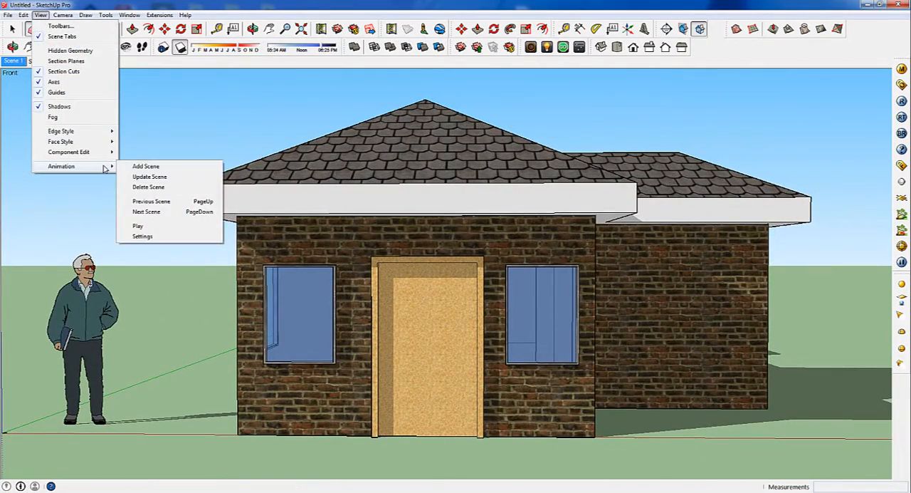
pyautogui.click(139, 226)
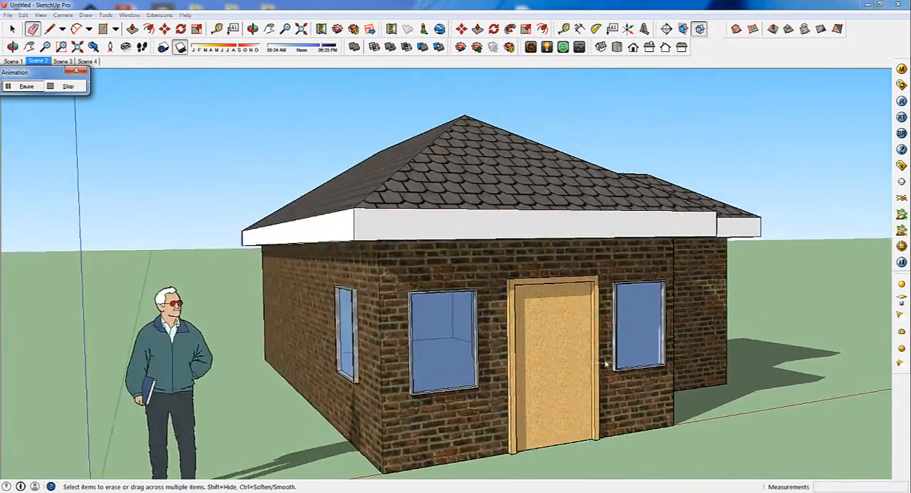
pyautogui.click(63, 87)
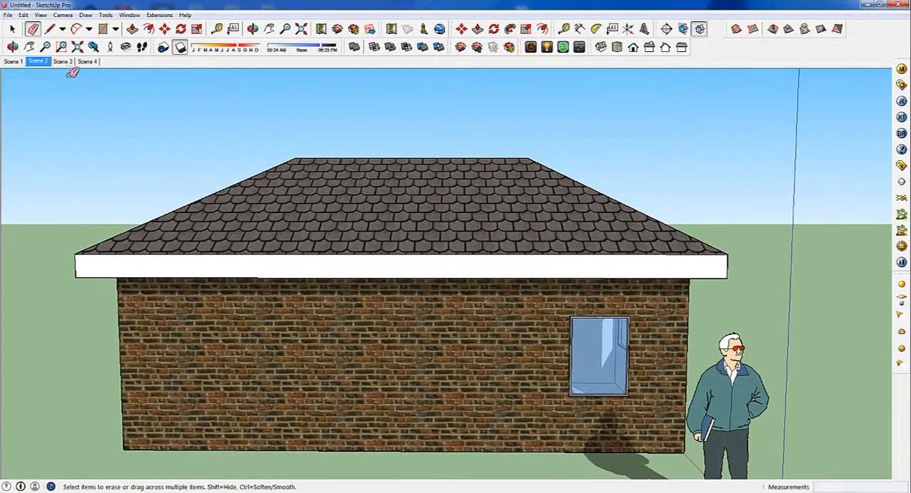
# Check the scene transition and scene delay times in the animation settings, and close the Model Info window
pyautogui.click(41, 14)
pyautogui.moveTo(71, 166)
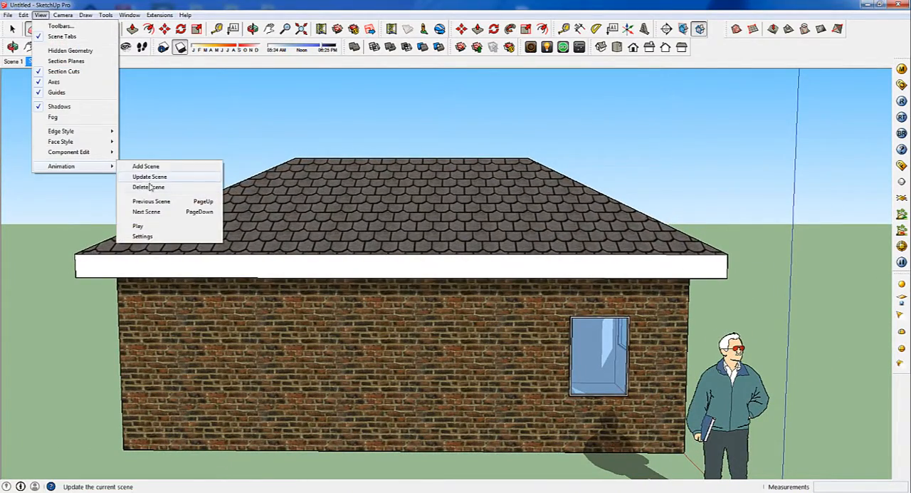
pyautogui.click(144, 236)
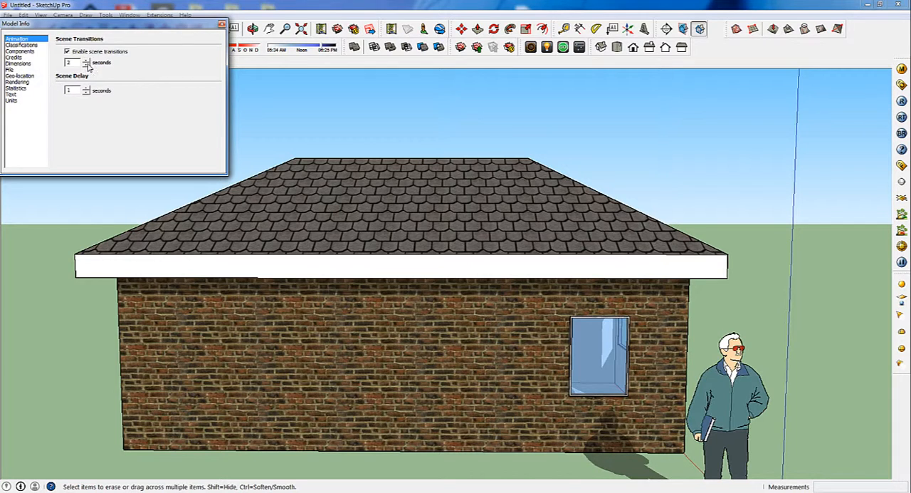
pyautogui.click(221, 25)
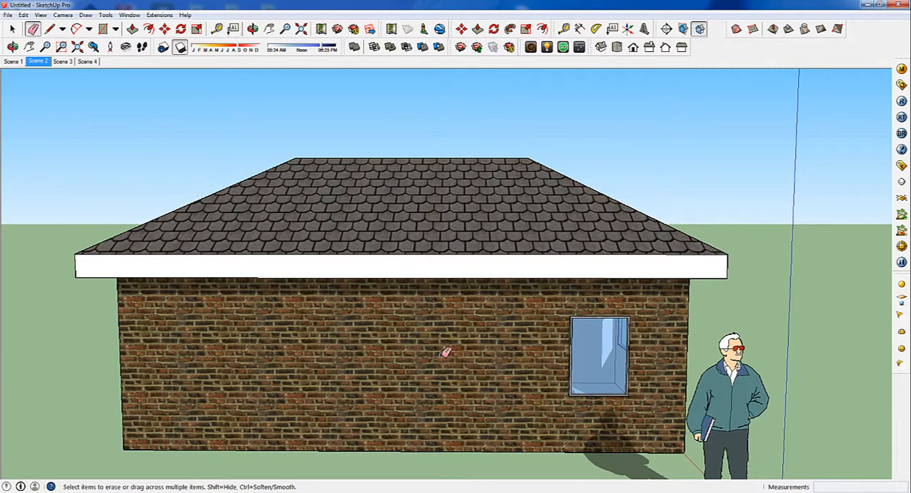
pyautogui.click(32, 31)
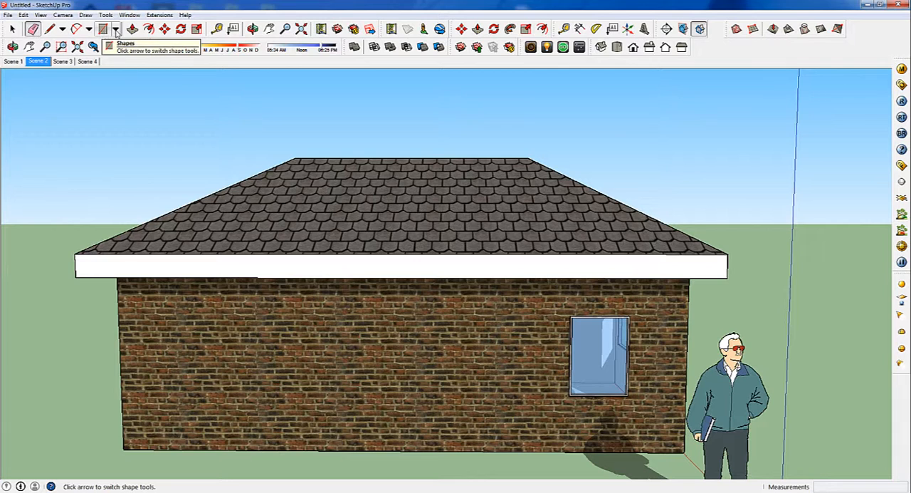
pyautogui.click(117, 30)
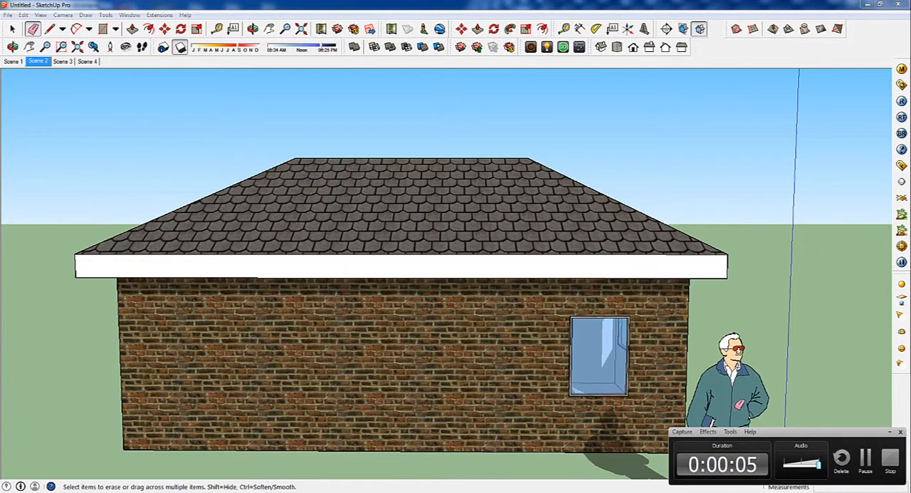
pyautogui.click(889, 432)
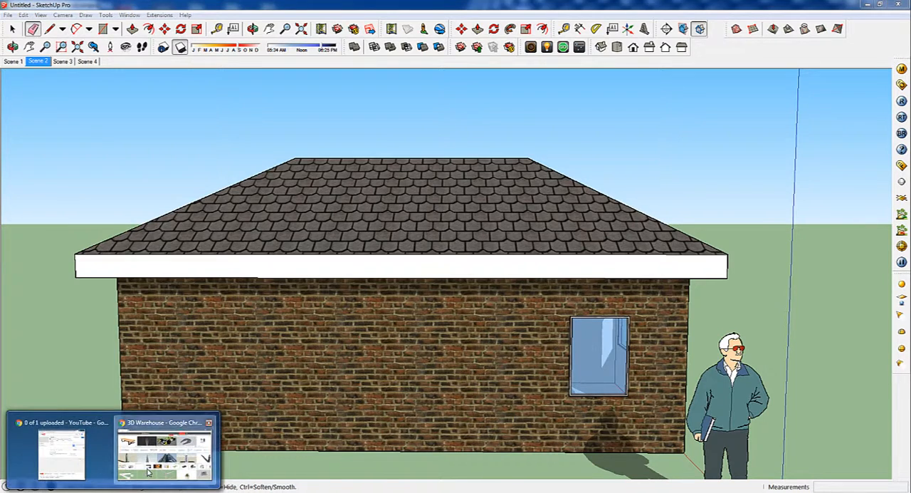
# Switch to the 3D Warehouse window in Chrome, search for "bmw" and sort the models by Most Liked
pyautogui.click(165, 449)
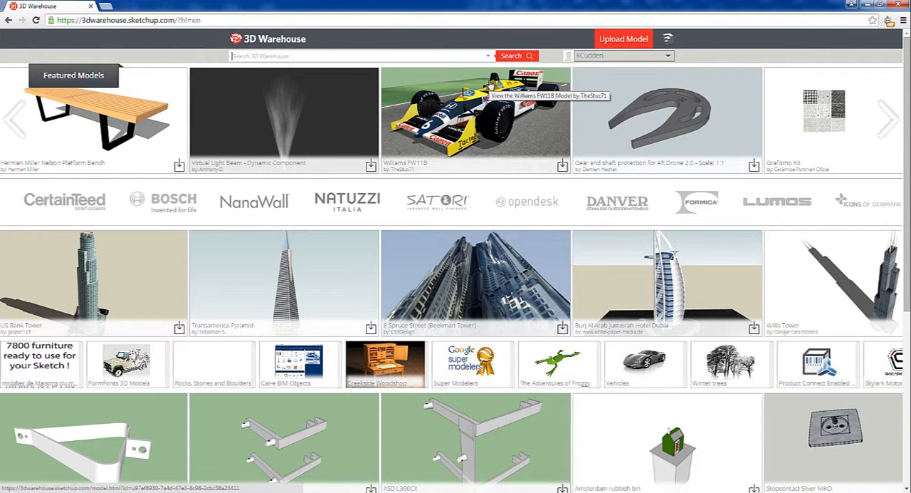
pyautogui.write('bmw')
pyautogui.press('Return')
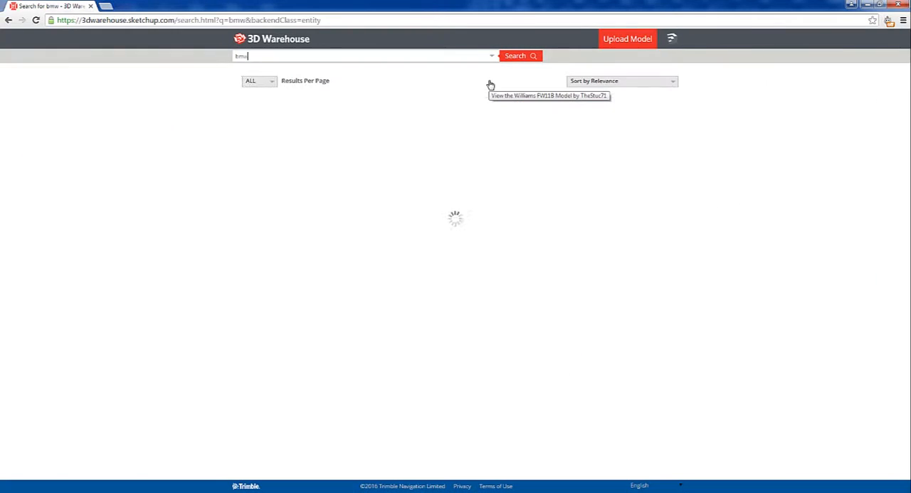
pyautogui.click(668, 82)
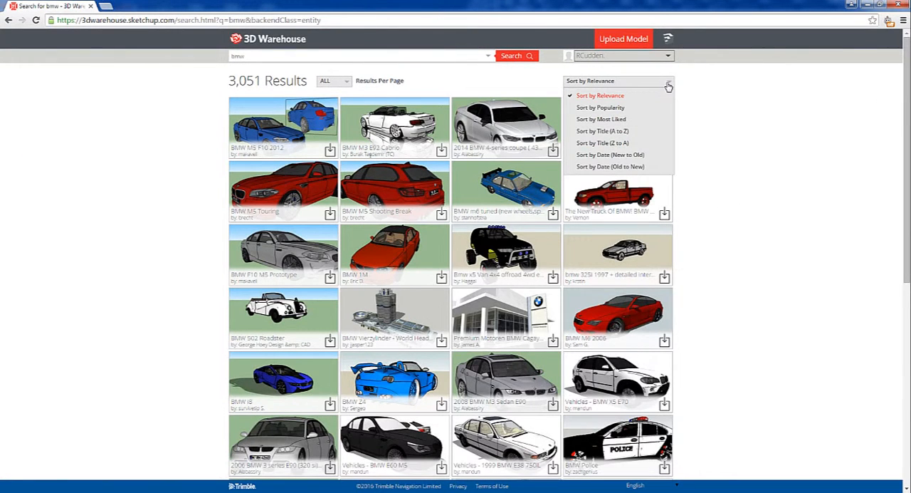
pyautogui.click(600, 119)
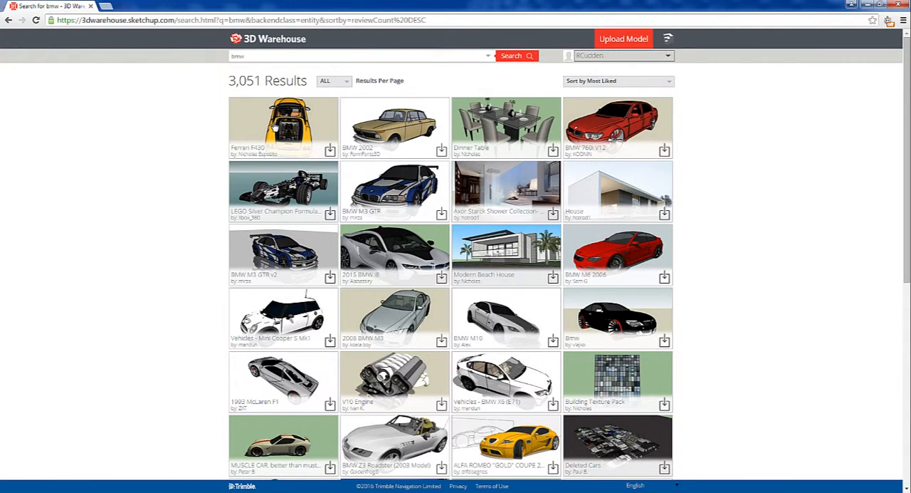
# Download the red BMW 760i V12 model and show the downloaded file in its folder
pyautogui.click(664, 151)
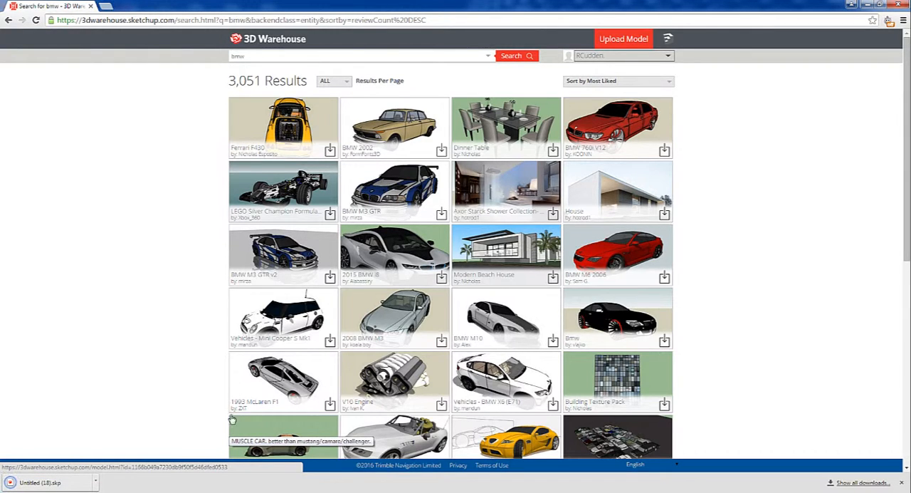
pyautogui.click(94, 482)
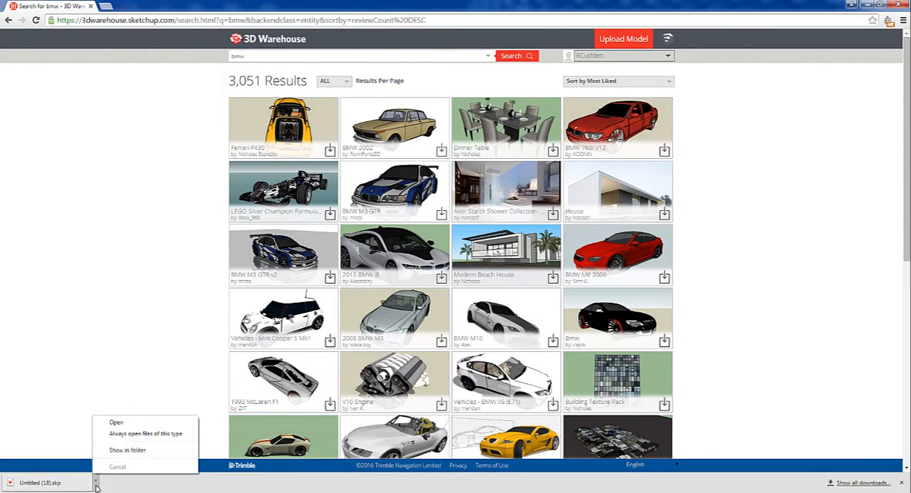
pyautogui.click(123, 451)
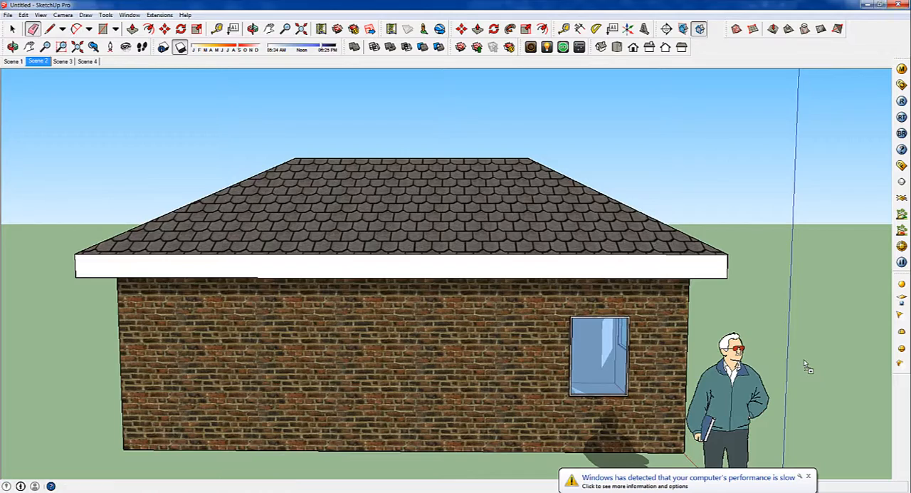
# Import the downloaded car file into the SketchUp model and move the car clear of the house roof
pyautogui.moveTo(804, 363); pyautogui.dragTo(228, 374, button='middle')
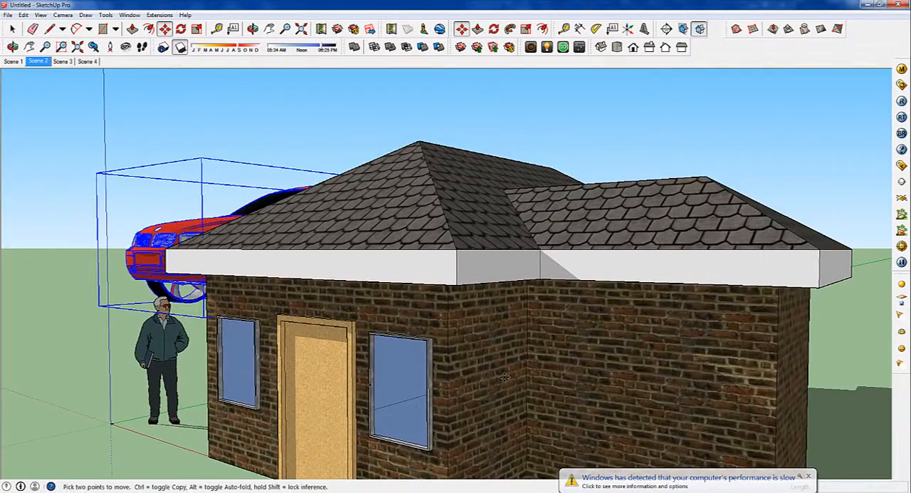
pyautogui.scroll(-4, 513, 373)
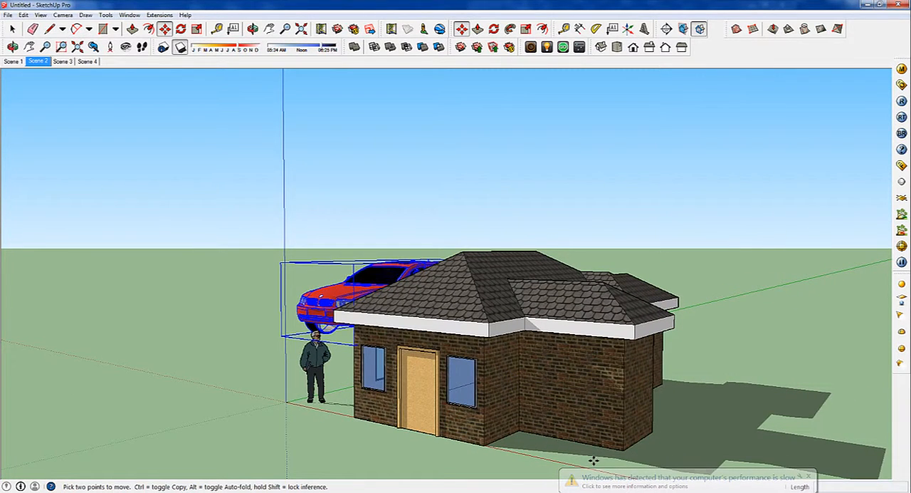
pyautogui.click(274, 388)
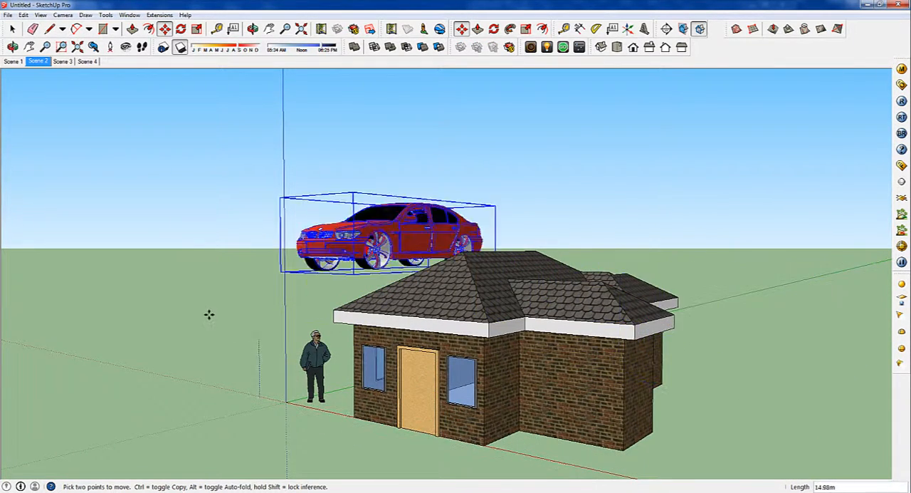
pyautogui.click(219, 338)
pyautogui.moveTo(219, 338); pyautogui.dragTo(319, 304, button='middle')
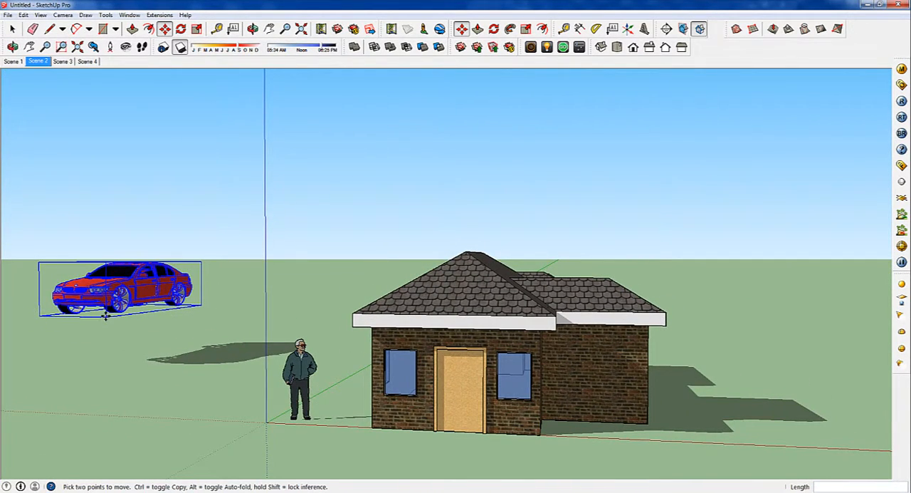
# Move the car by its front wheel to a spot next to the standing figure near the axis origin
pyautogui.scroll(5, 106, 319)
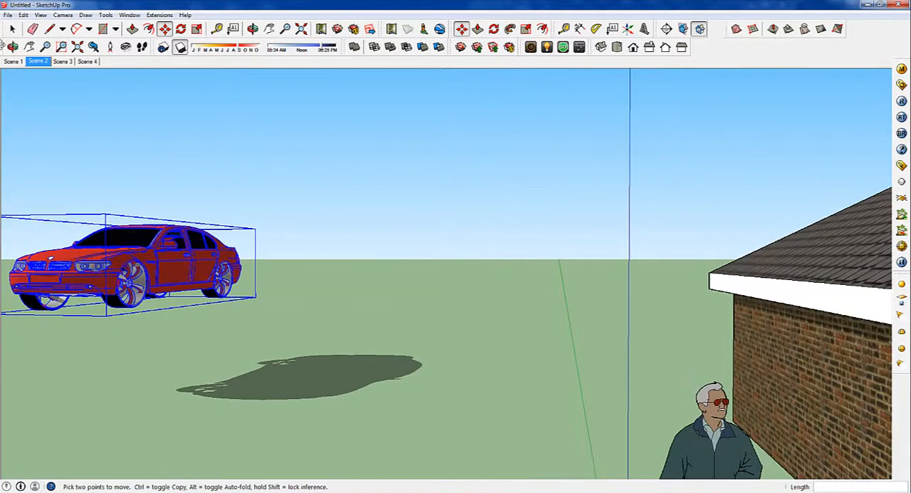
pyautogui.click(8, 27)
pyautogui.click(165, 28)
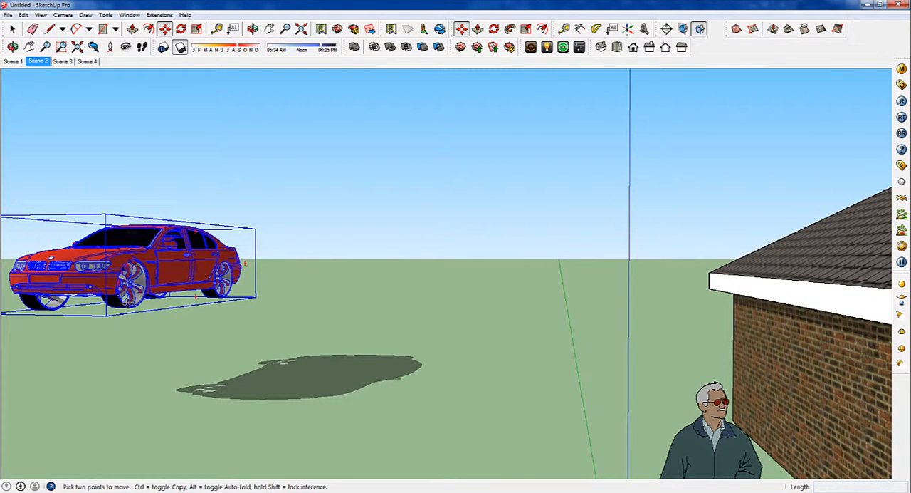
pyautogui.click(137, 310)
pyautogui.scroll(-1, 245, 379)
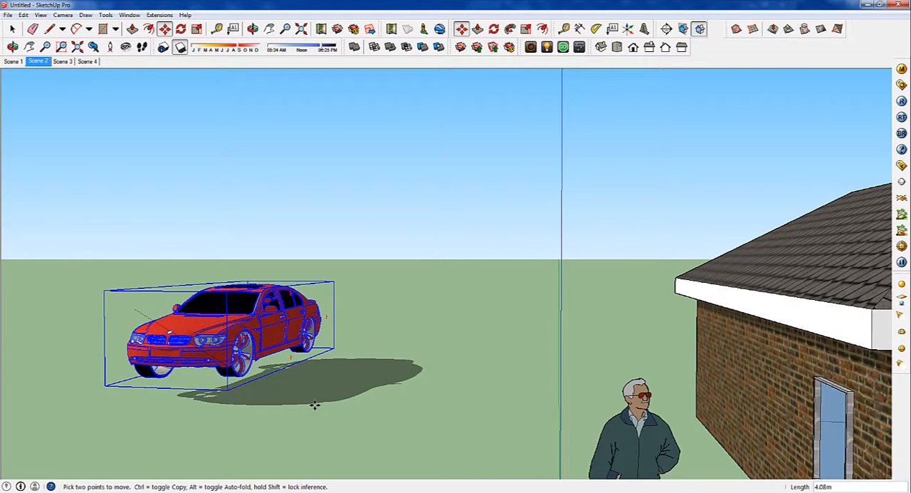
pyautogui.scroll(-5, 315, 405)
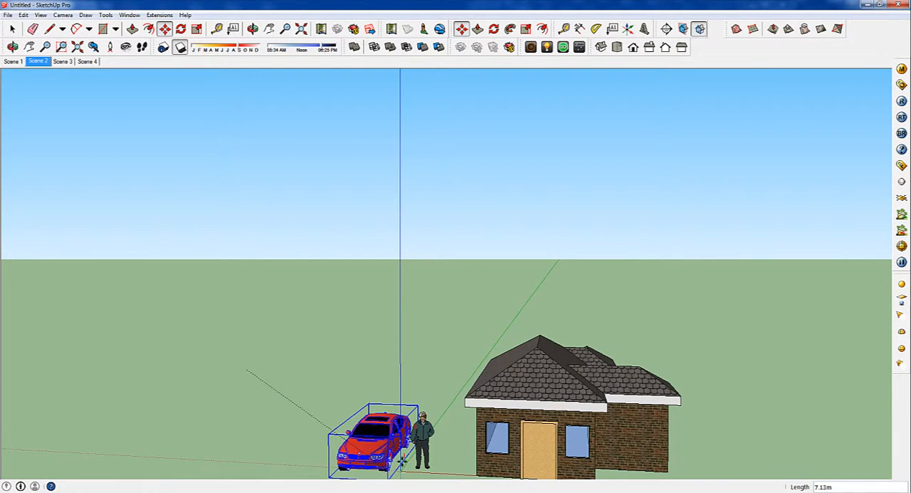
pyautogui.click(403, 460)
# Raise the car to ground level so that it stands beside the figure and the house
pyautogui.moveTo(420, 458); pyautogui.dragTo(439, 350, button='middle')
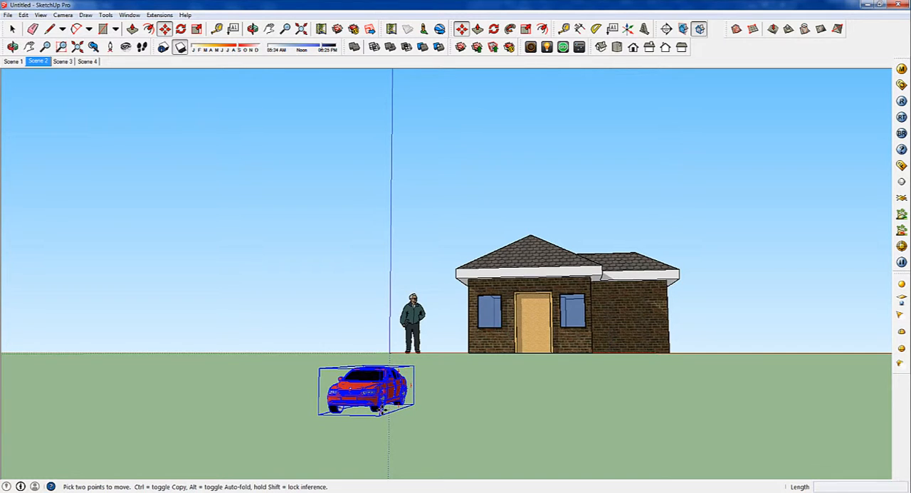
pyautogui.click(382, 410)
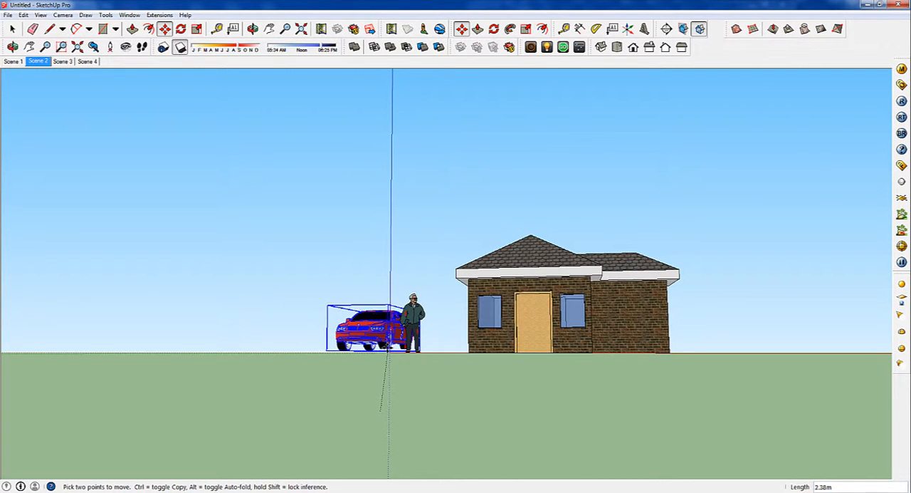
pyautogui.click(385, 348)
pyautogui.moveTo(456, 350); pyautogui.dragTo(724, 406, button='middle')
pyautogui.press('m')
pyautogui.scroll(5, 399, 314)
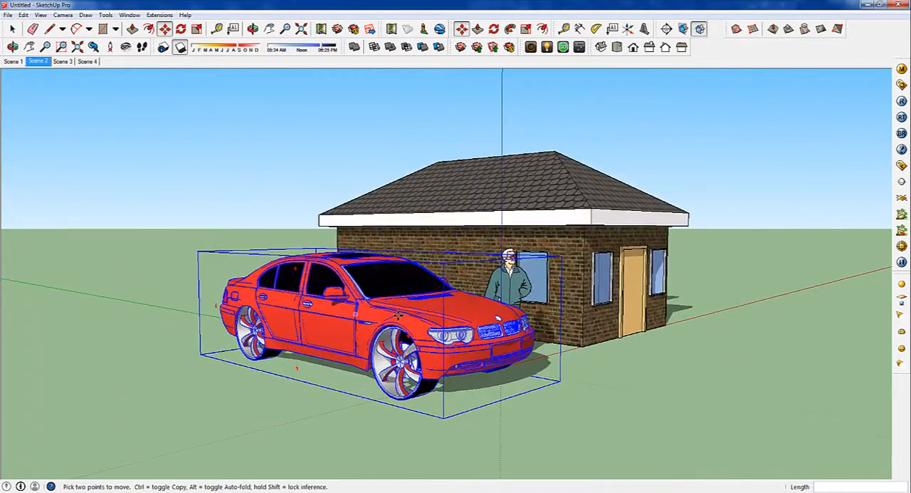
pyautogui.moveTo(398, 315)
pyautogui.mouseDown(button='middle')
pyautogui.moveTo(368, 356)
pyautogui.moveTo(356, 356)
pyautogui.moveTo(681, 323)
pyautogui.moveTo(390, 326)
pyautogui.mouseUp(button='middle')
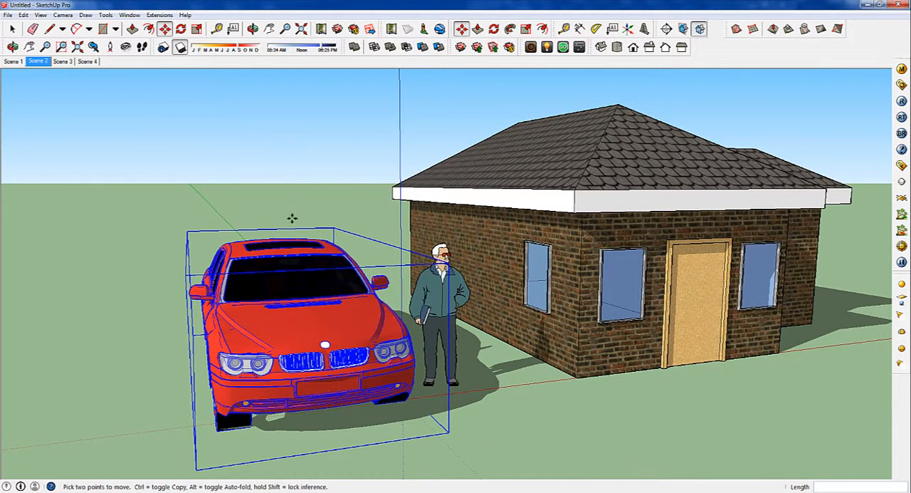
# Try to scale the car down from a corner, and undo the scaling
pyautogui.press('s')
pyautogui.moveTo(333, 228); pyautogui.dragTo(314, 261)
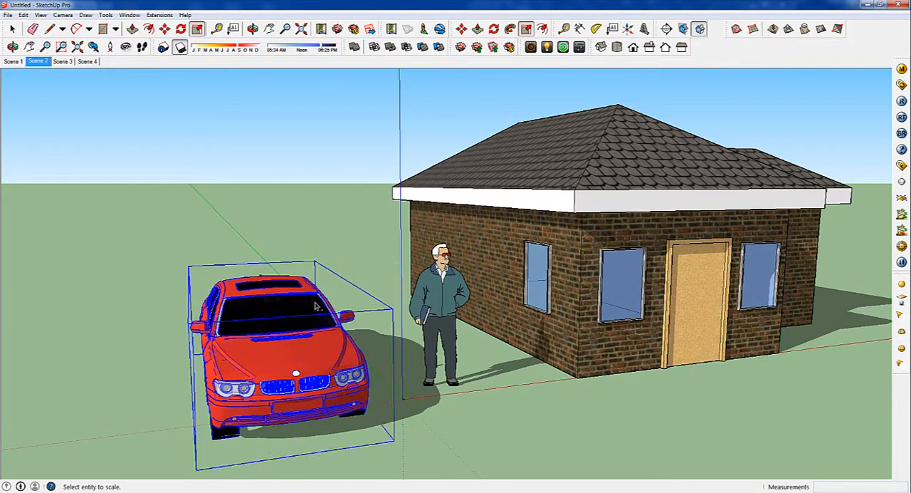
pyautogui.hotkey('ctrl', 'z')
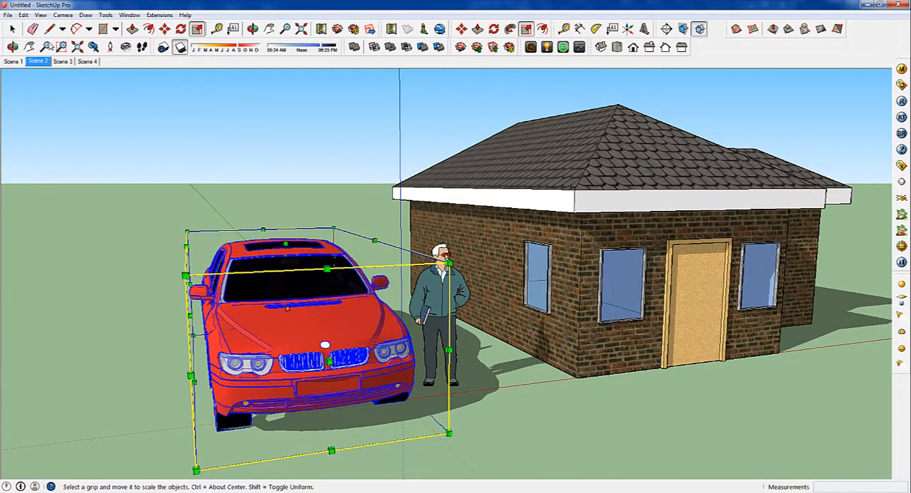
# Render an angled view of the car in front of the house with V-Ray, and close the frame buffer and progress windows
pyautogui.click(13, 30)
pyautogui.moveTo(288, 299); pyautogui.dragTo(459, 285, button='middle')
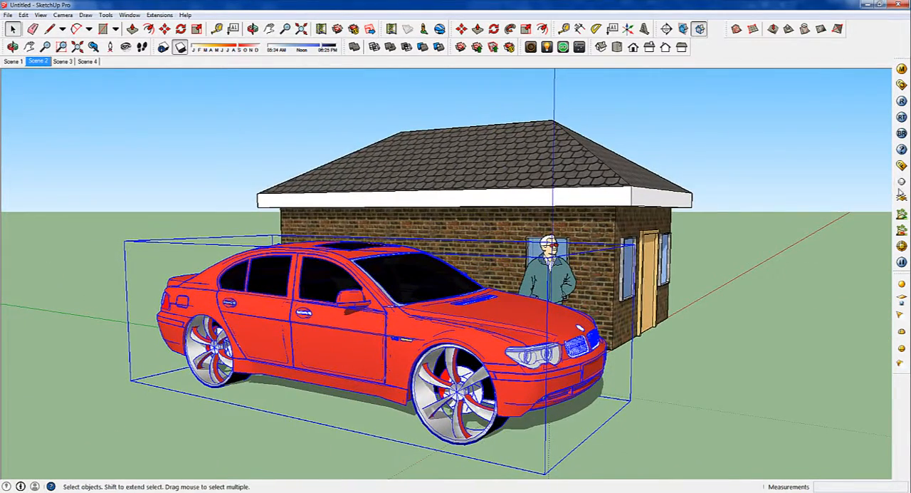
pyautogui.click(902, 101)
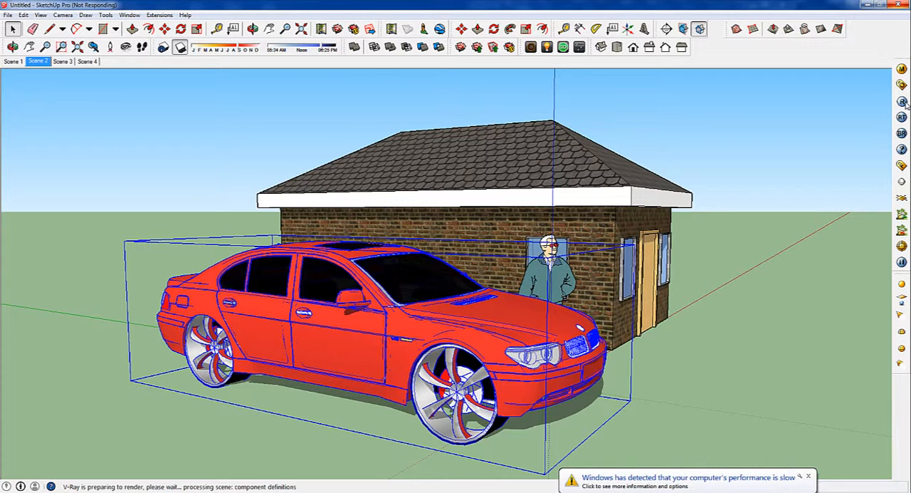
pyautogui.click(805, 475)
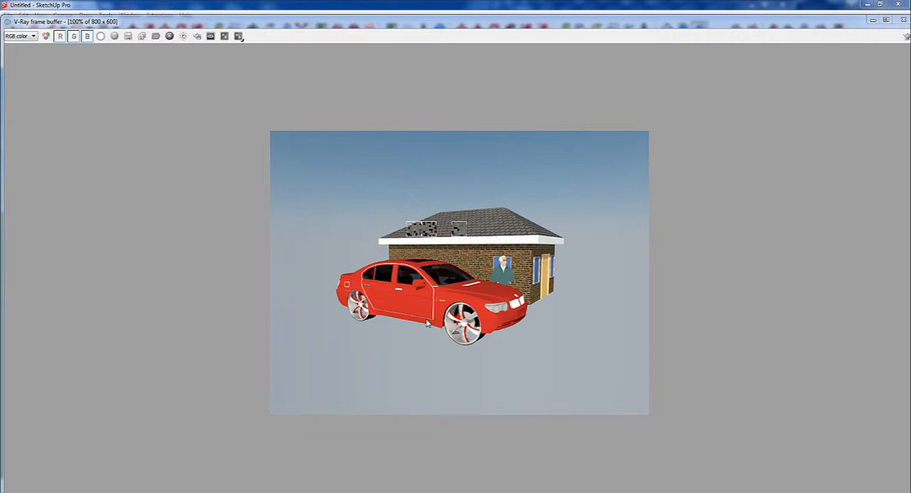
pyautogui.click(904, 21)
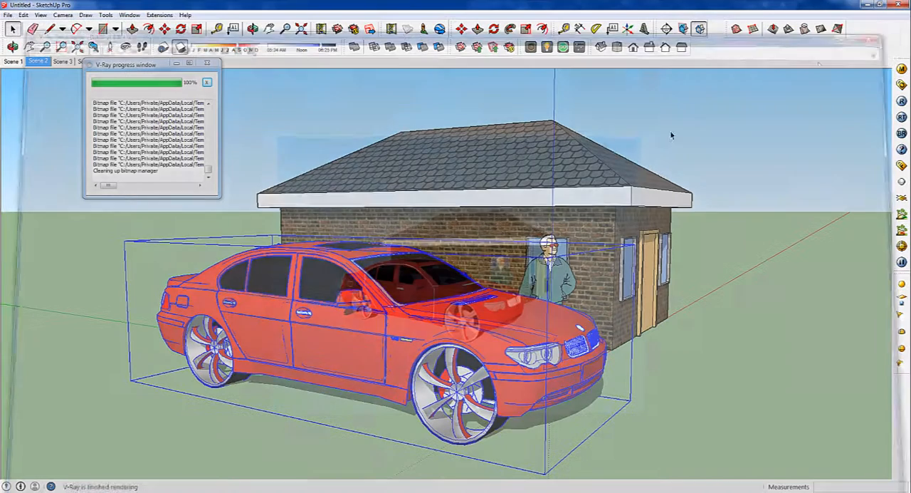
pyautogui.click(207, 64)
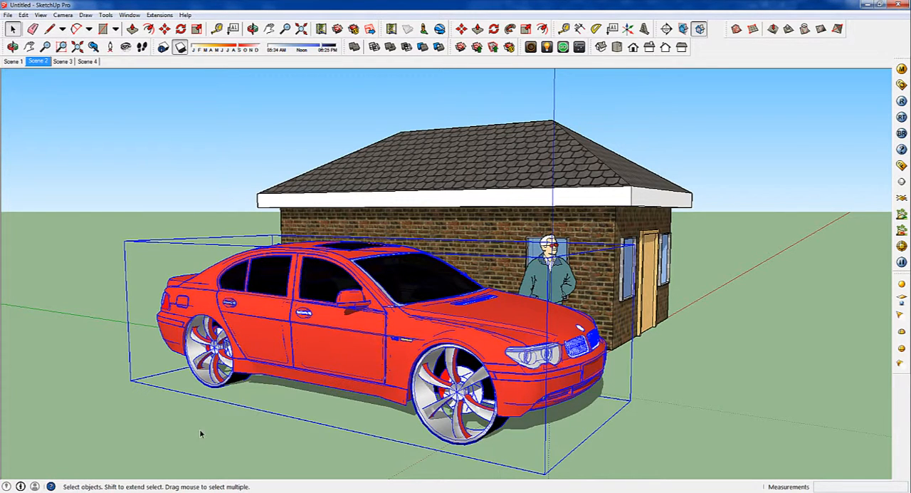
# Check how the car appears in Scenes 1 to 4, and return to Scene 2
pyautogui.click(13, 62)
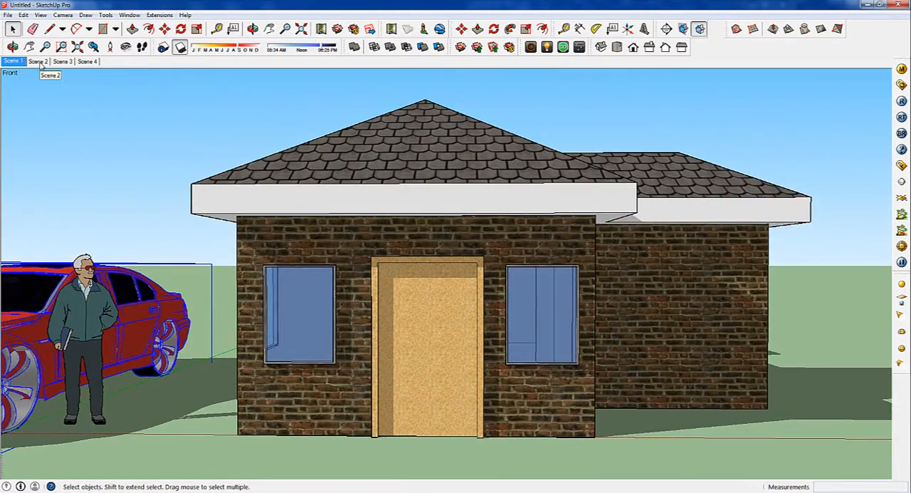
pyautogui.click(39, 62)
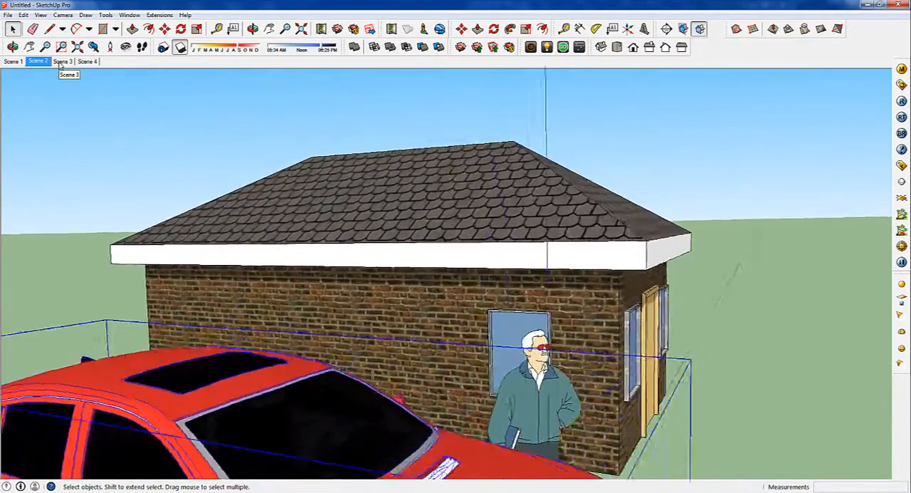
pyautogui.click(62, 61)
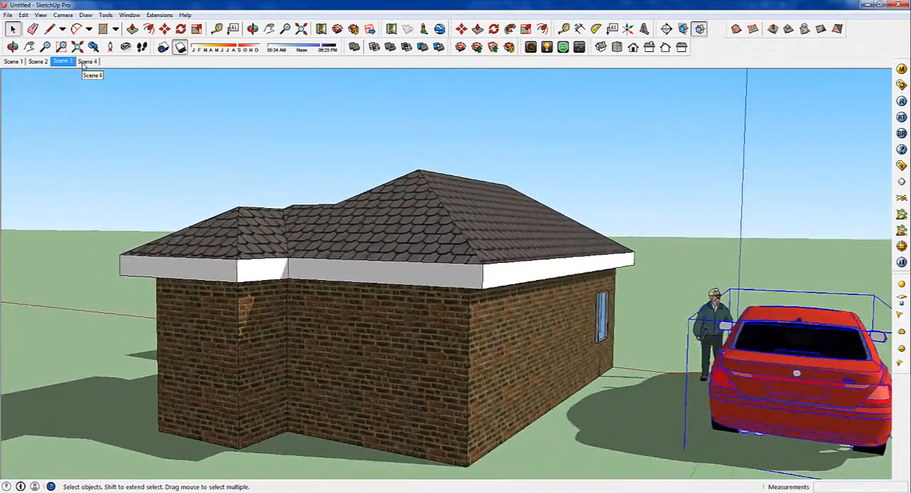
pyautogui.click(84, 62)
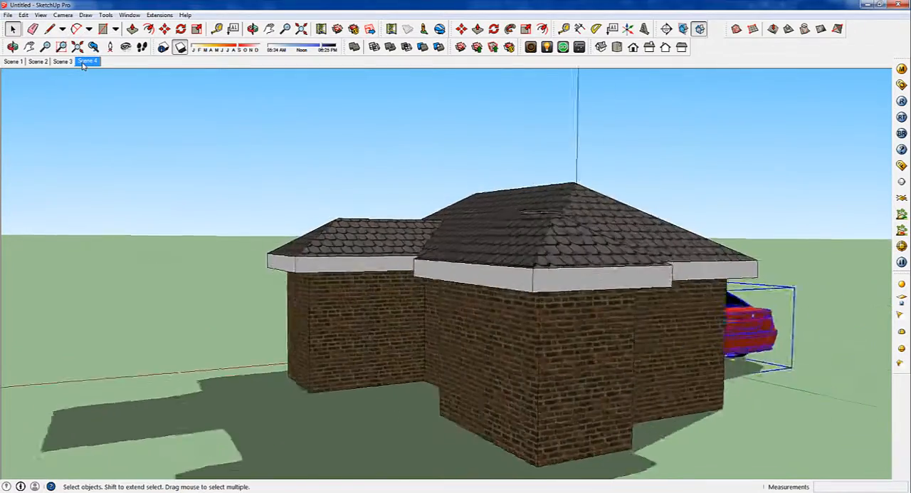
pyautogui.click(39, 62)
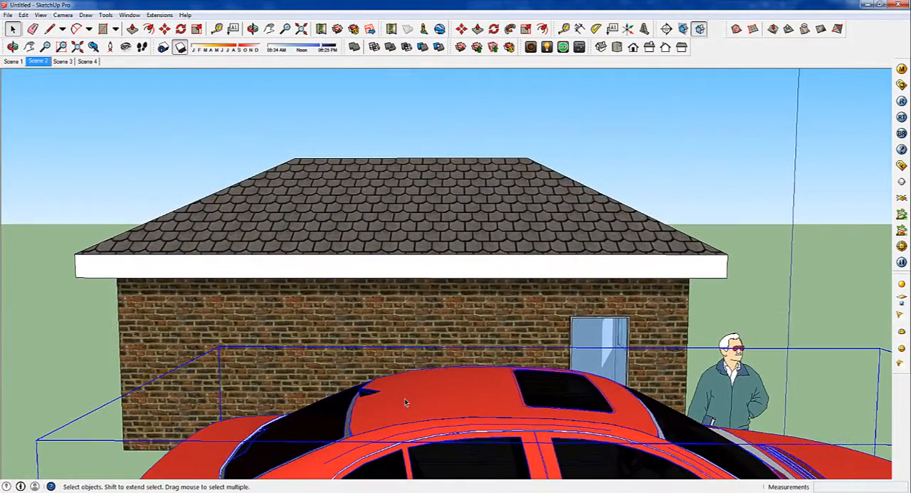
# Delete the imported car from the model
pyautogui.moveTo(403, 391); pyautogui.dragTo(281, 317, button='middle')
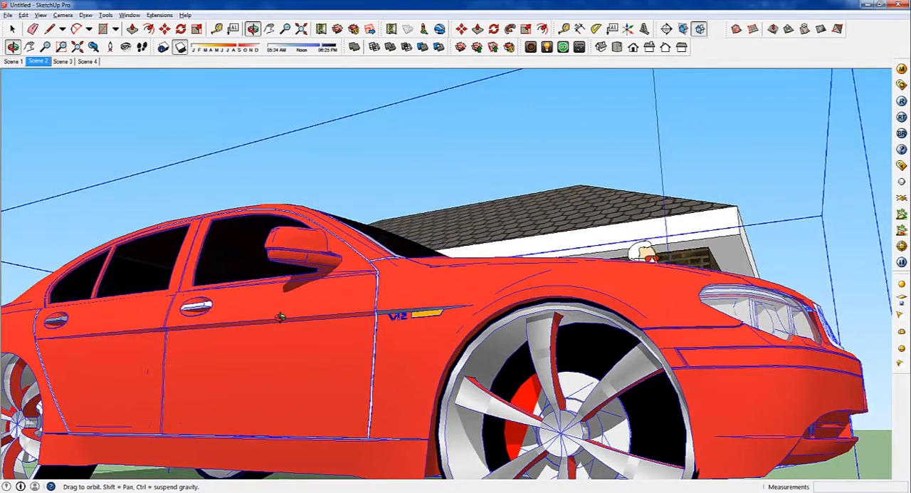
pyautogui.moveTo(338, 336); pyautogui.dragTo(287, 338, button='middle')
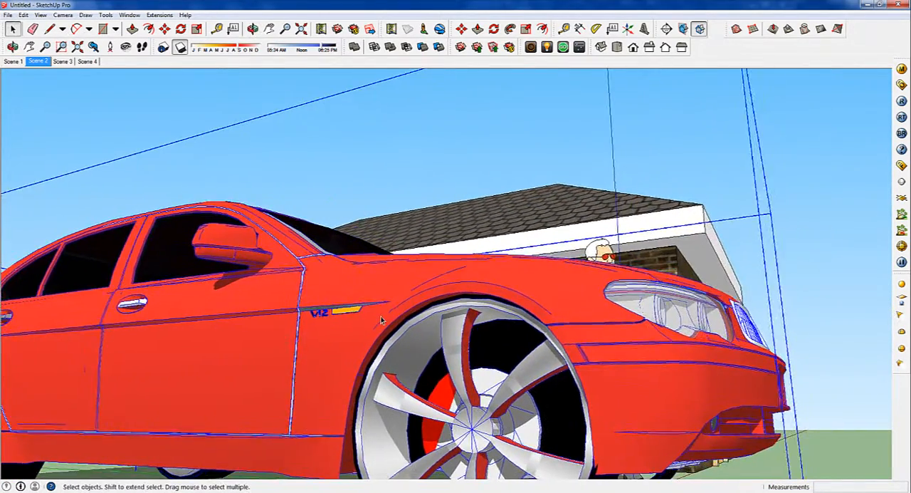
pyautogui.scroll(-2, 376, 321)
pyautogui.scroll(-2, 375, 340)
pyautogui.press('Delete')
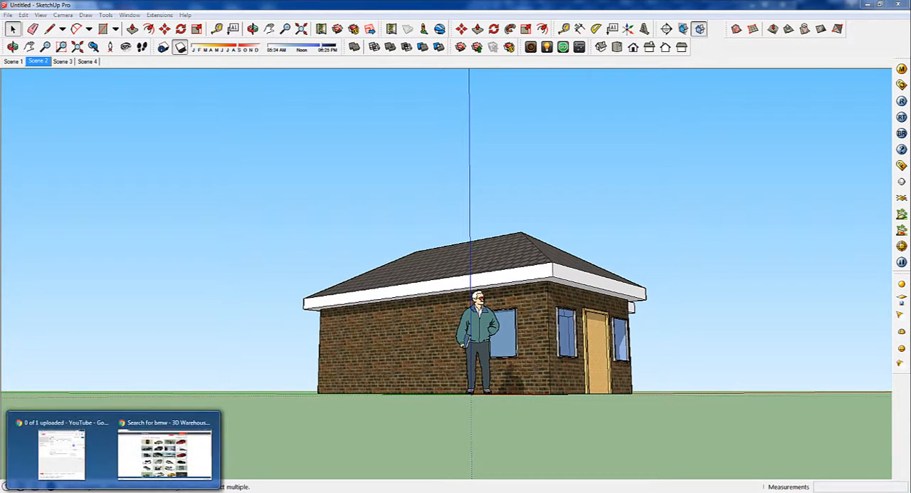
# Switch to the browser, download the BMW M6 2006 model from 3D Warehouse, and show the downloaded file in its folder
pyautogui.click(168, 463)
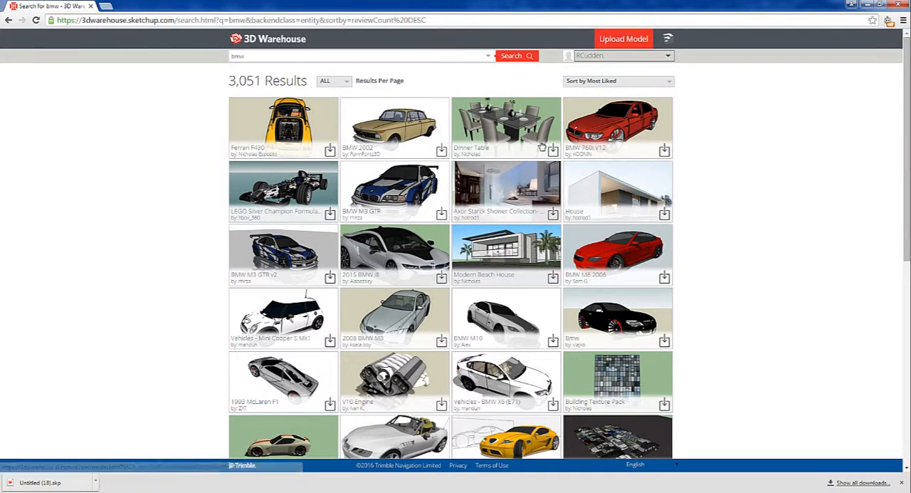
pyautogui.click(664, 279)
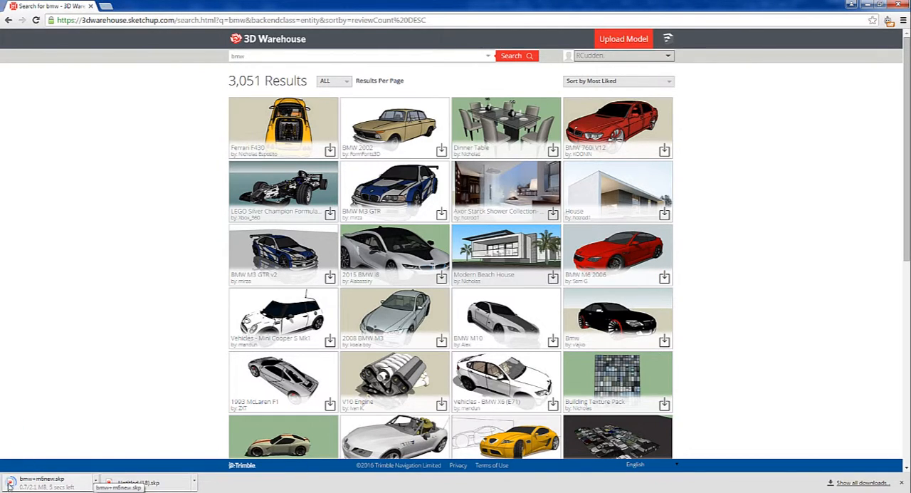
pyautogui.click(95, 484)
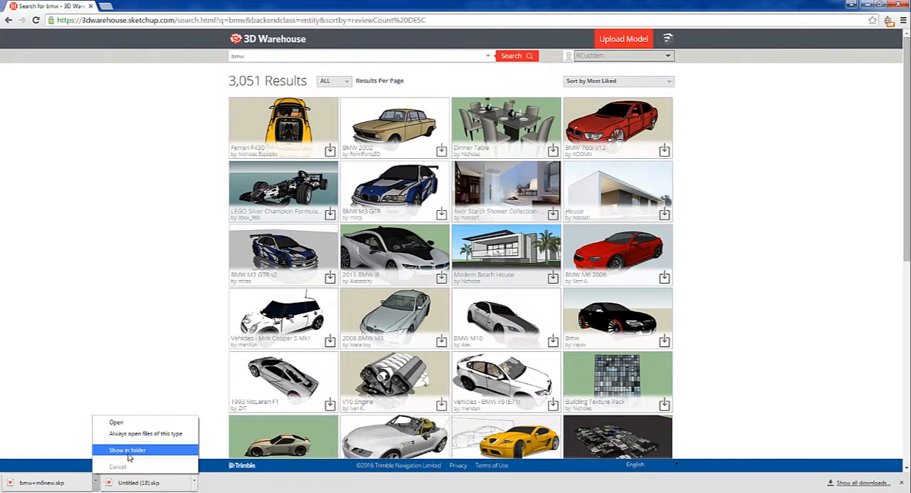
pyautogui.click(128, 450)
# Bring the downloaded bmw+m6new.skp file into the SketchUp model and place the car on the ground near the house
pyautogui.moveTo(128, 306)
pyautogui.mouseDown()
pyautogui.moveTo(246, 480)
pyautogui.moveTo(223, 486)
pyautogui.mouseUp()
pyautogui.moveTo(278, 456); pyautogui.dragTo(415, 403)
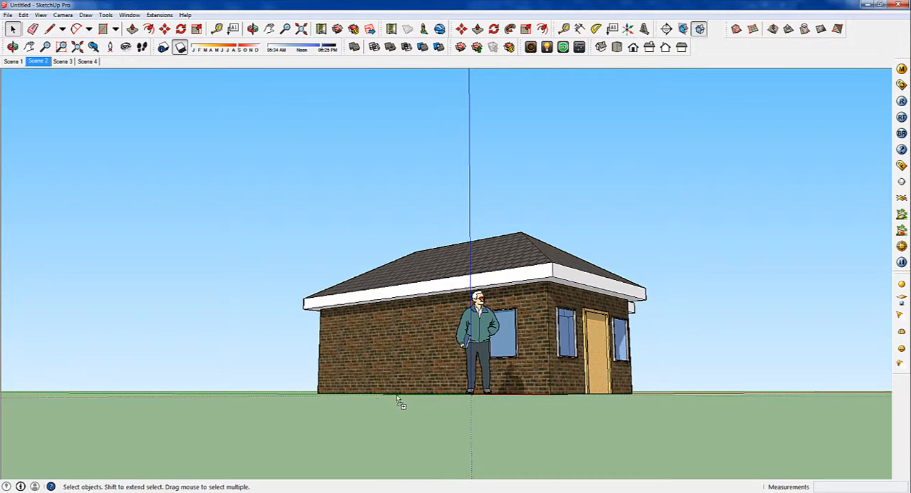
pyautogui.moveTo(287, 394); pyautogui.dragTo(287, 394)
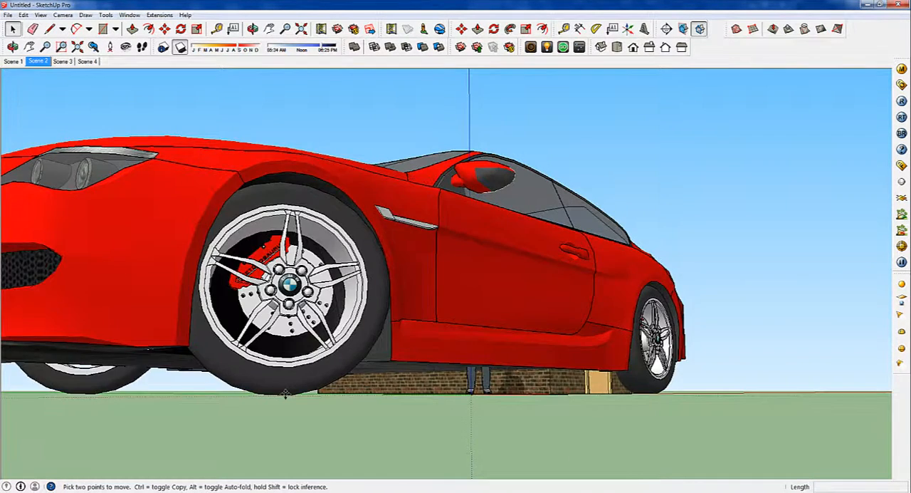
pyautogui.click(285, 394)
# Scale the red car down uniformly from its upper rear corner to suit the size of the house
pyautogui.scroll(-6, 285, 394)
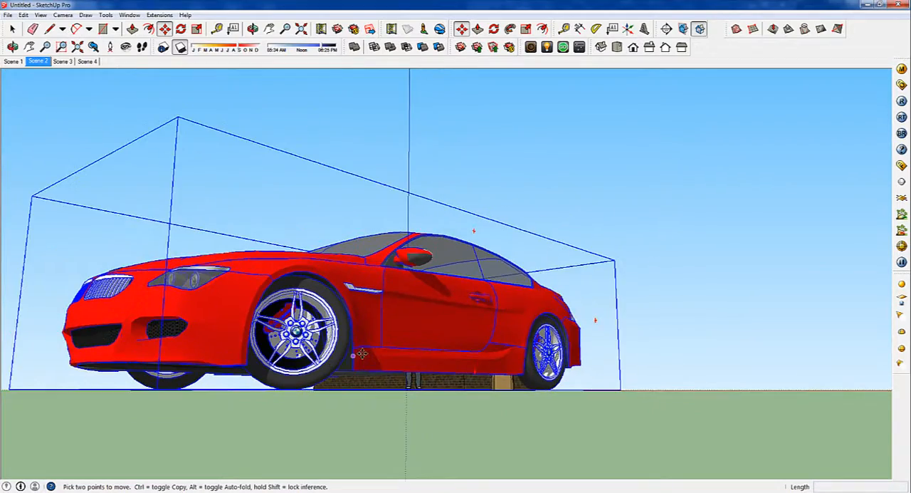
pyautogui.moveTo(284, 394); pyautogui.dragTo(122, 443, button='middle')
pyautogui.scroll(-5, 279, 396)
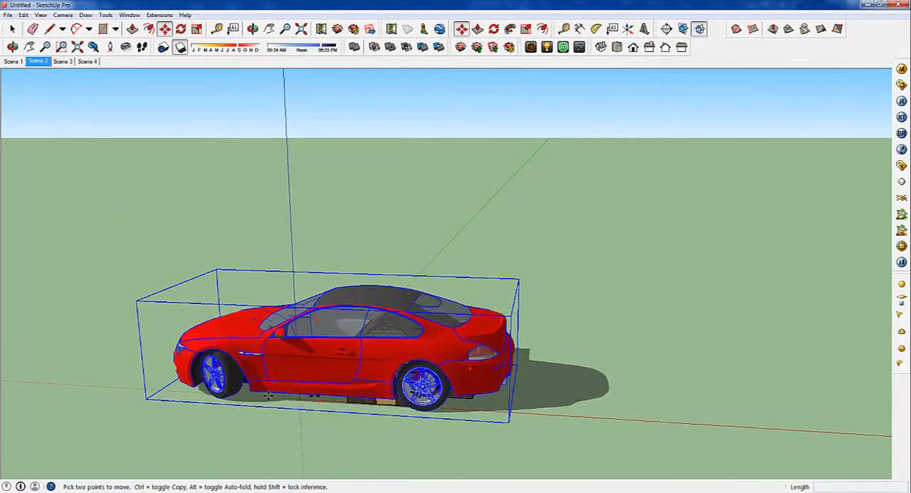
pyautogui.moveTo(321, 398); pyautogui.dragTo(374, 399, button='middle')
pyautogui.press('m')
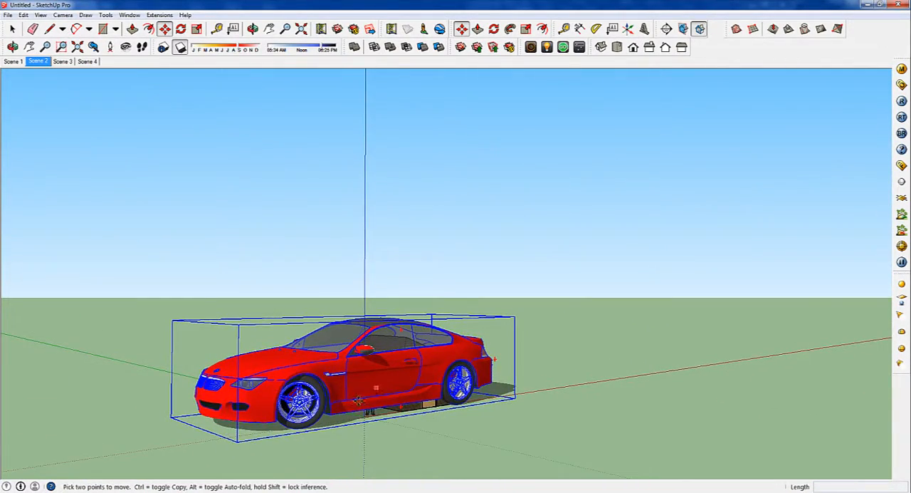
pyautogui.press('s')
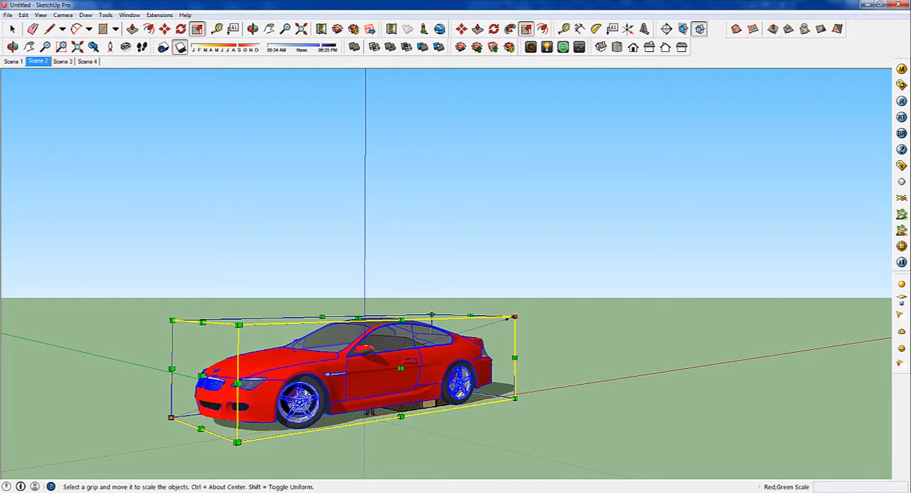
pyautogui.moveTo(515, 316); pyautogui.dragTo(306, 378)
pyautogui.scroll(3, 180, 430)
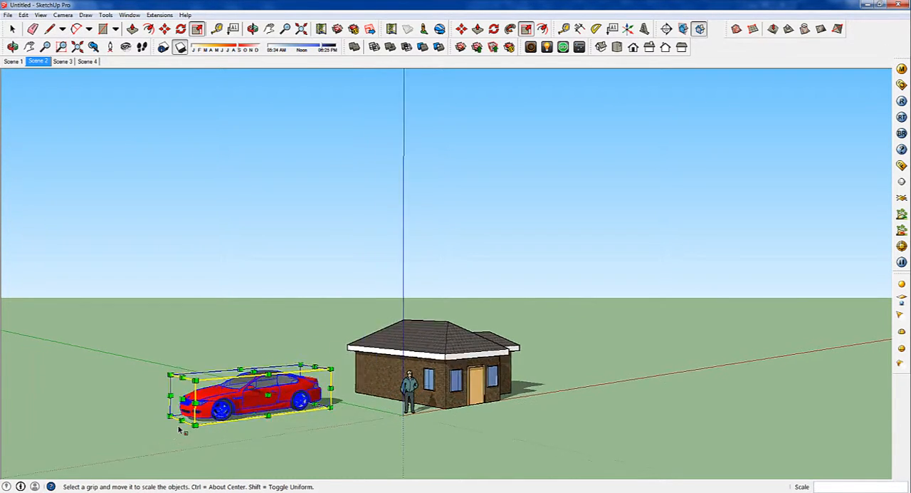
# Rotate the car 90 degrees on the ground plane about the lower front corner of its bounding box
pyautogui.moveTo(241, 420); pyautogui.dragTo(326, 355, button='middle')
pyautogui.press('s')
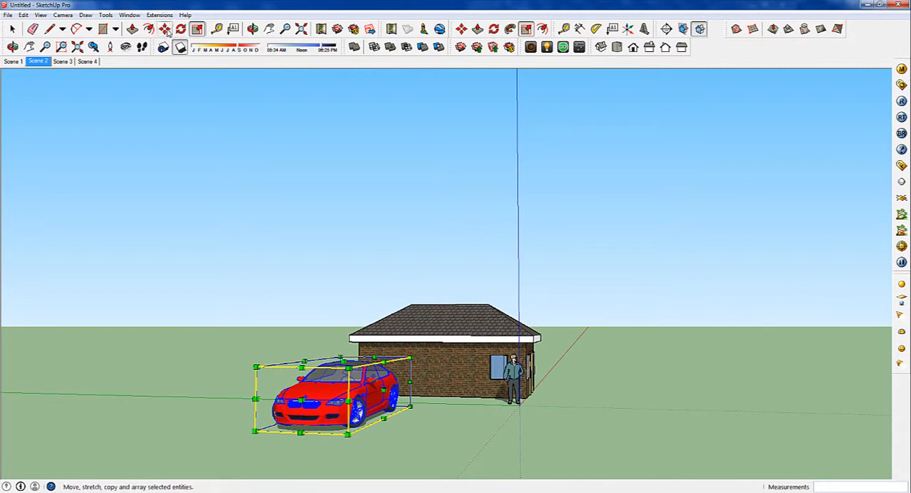
pyautogui.press('q')
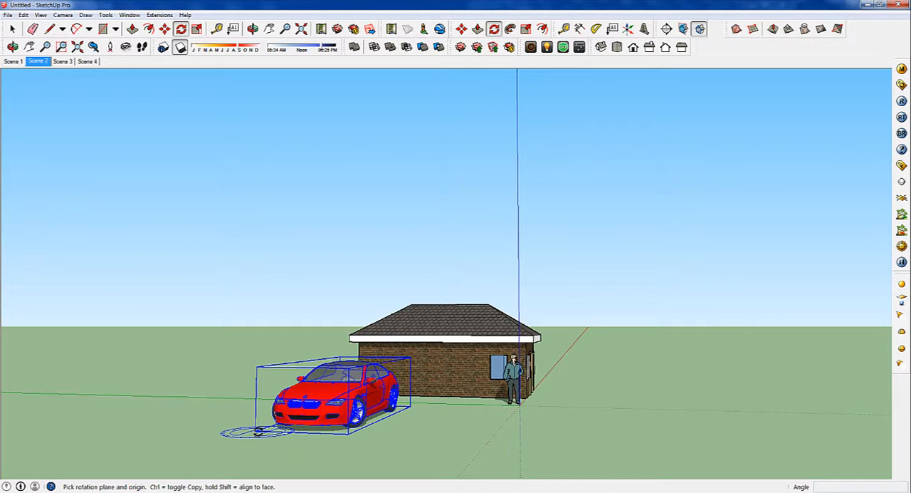
pyautogui.moveTo(257, 430); pyautogui.dragTo(349, 433)
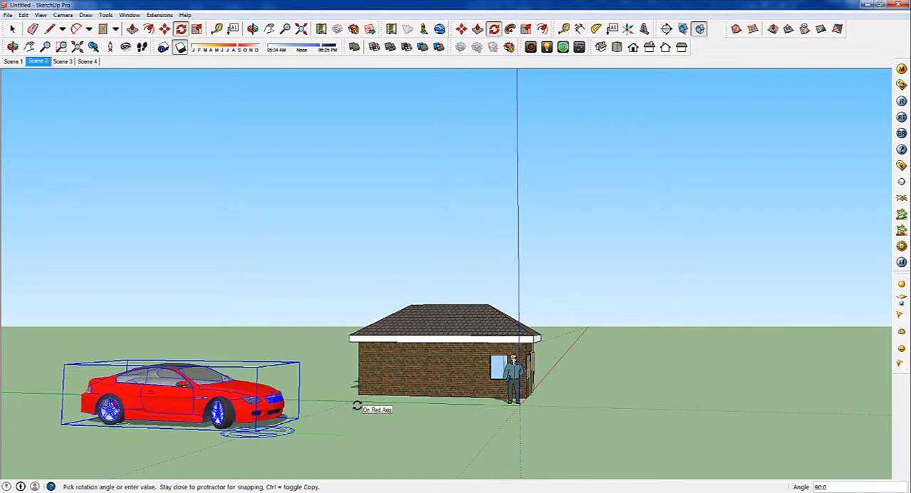
pyautogui.click(358, 406)
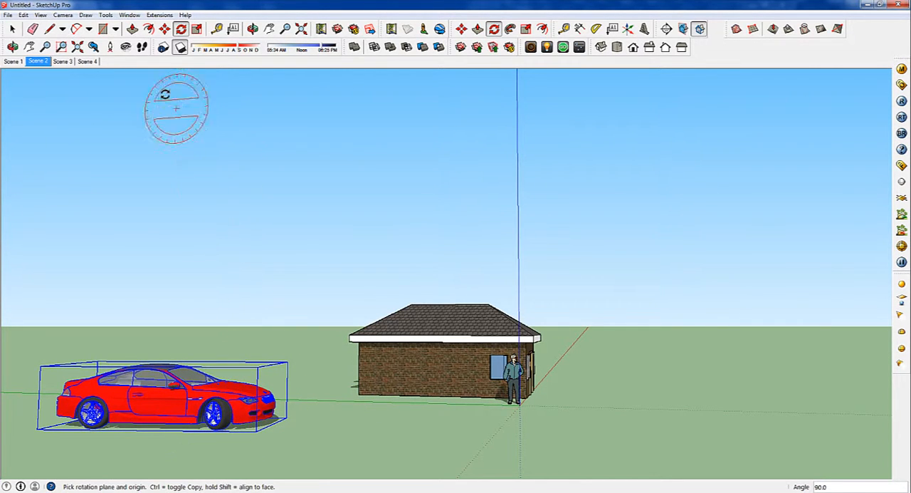
# Move the car alongside the house's brick side wall in front of the standing man, and scale it uniformly to 0.82
pyautogui.click(165, 28)
pyautogui.moveTo(286, 421); pyautogui.dragTo(171, 420, button='middle')
pyautogui.scroll(2, 218, 406)
pyautogui.scroll(3, 219, 407)
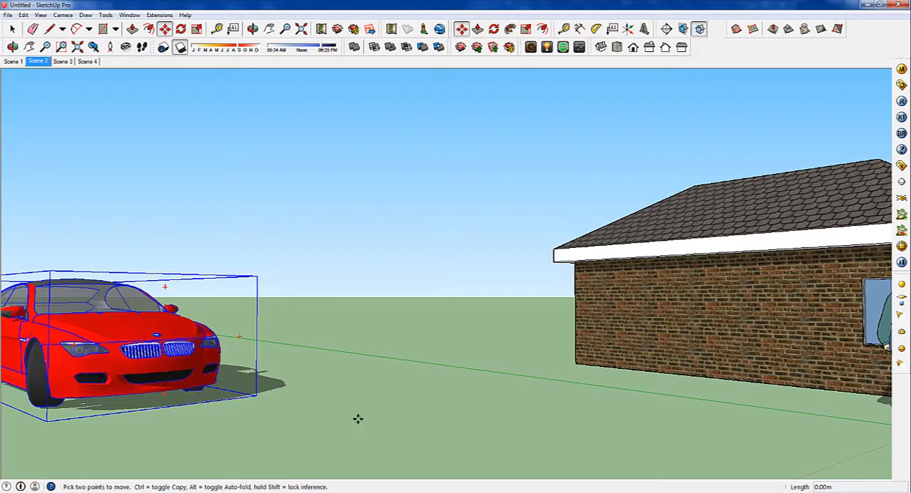
pyautogui.scroll(-3, 543, 421)
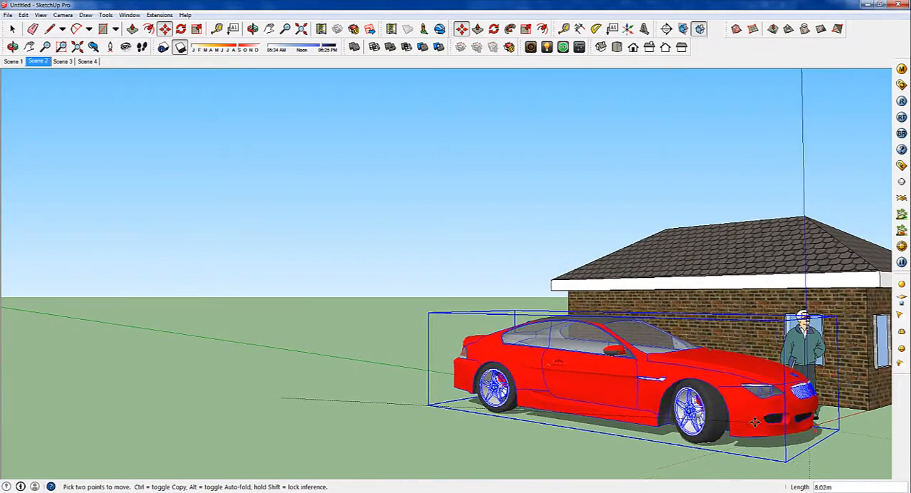
pyautogui.moveTo(754, 422); pyautogui.dragTo(896, 437, button='middle')
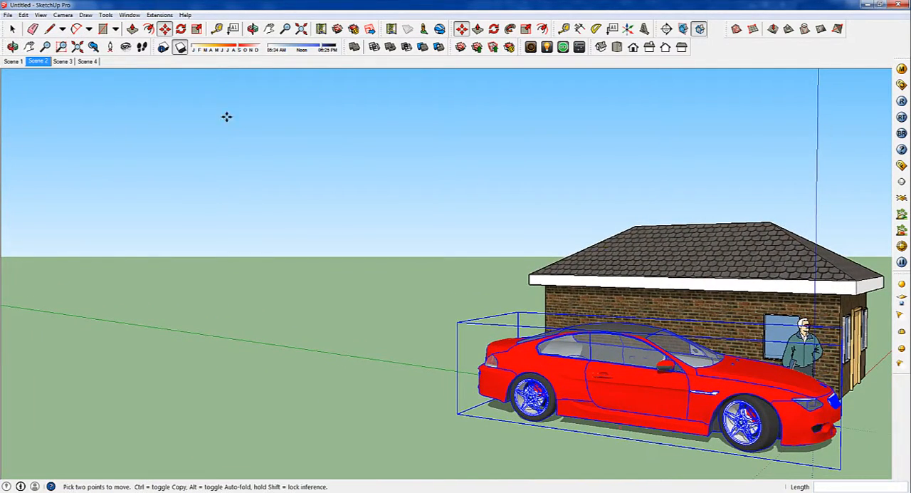
pyautogui.press('s')
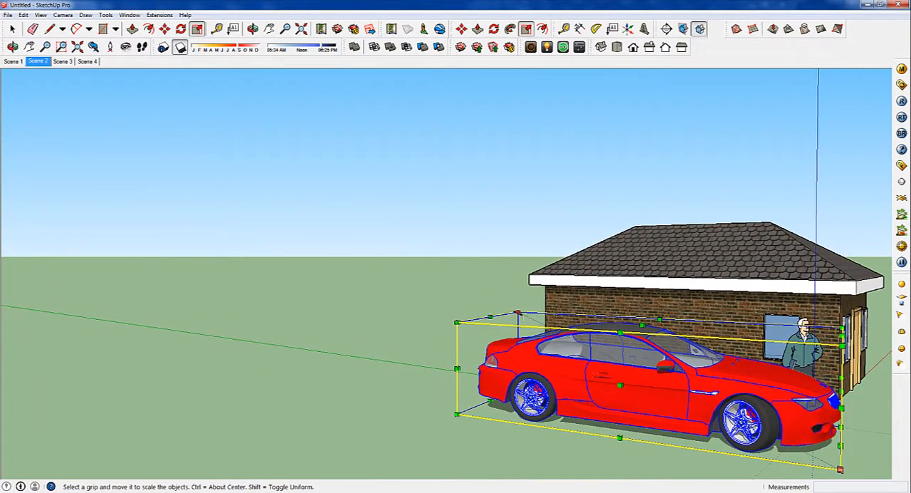
pyautogui.moveTo(517, 313); pyautogui.dragTo(557, 333)
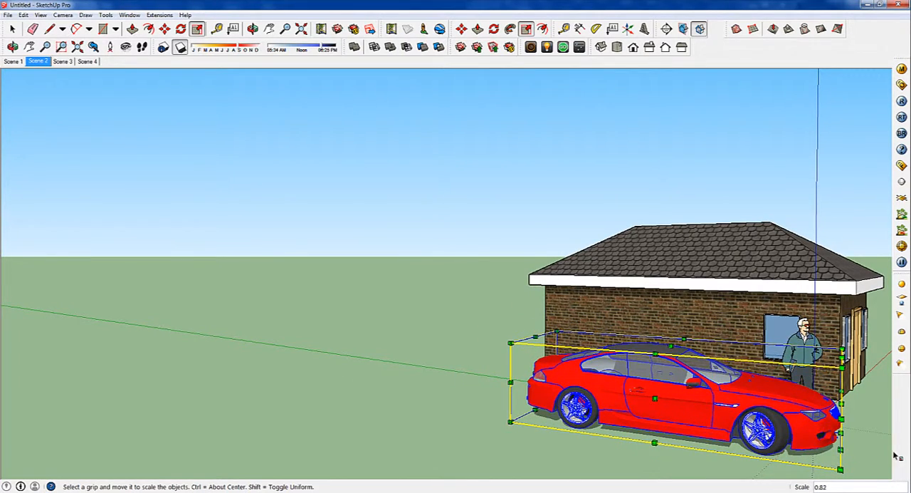
# Frame a low close-up of the car's door and front wheel with the house behind, and render it with V-Ray
pyautogui.scroll(6, 890, 457)
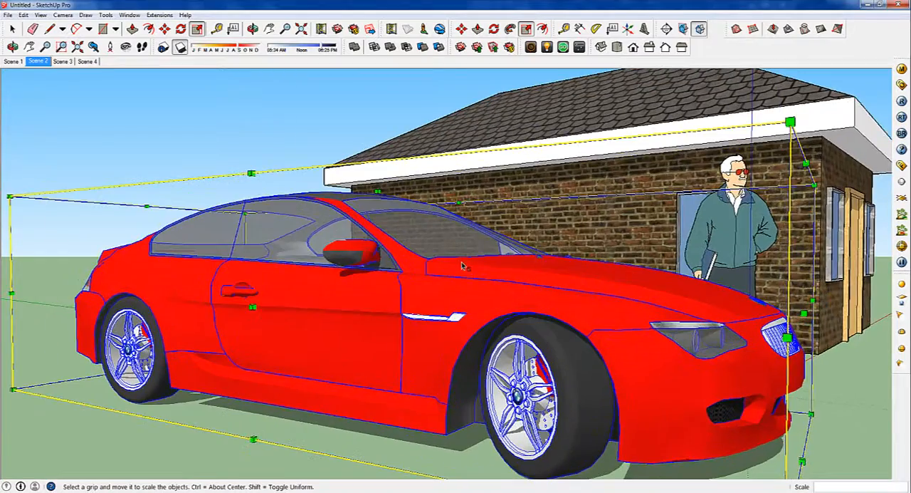
pyautogui.scroll(4, 463, 264)
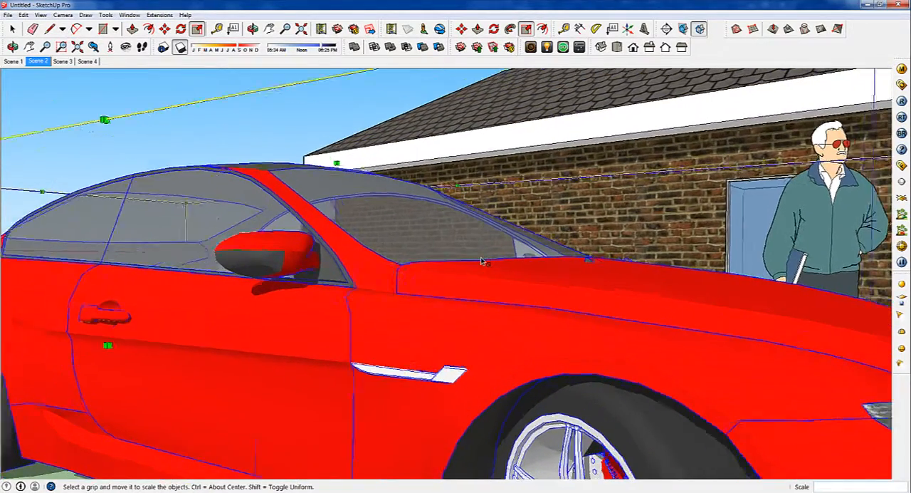
pyautogui.moveTo(482, 261)
pyautogui.mouseDown(button='middle')
pyautogui.moveTo(466, 263)
pyautogui.moveTo(489, 240)
pyautogui.moveTo(515, 247)
pyautogui.moveTo(575, 224)
pyautogui.moveTo(581, 203)
pyautogui.mouseUp(button='middle')
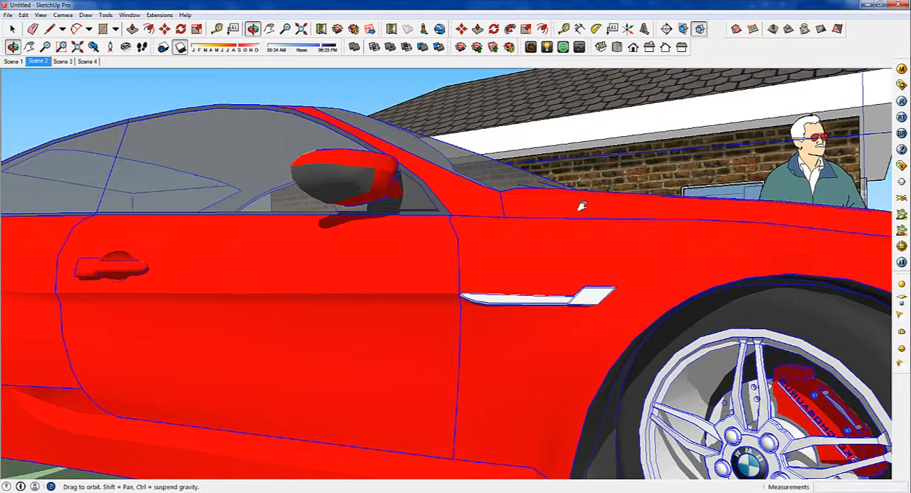
pyautogui.click(902, 102)
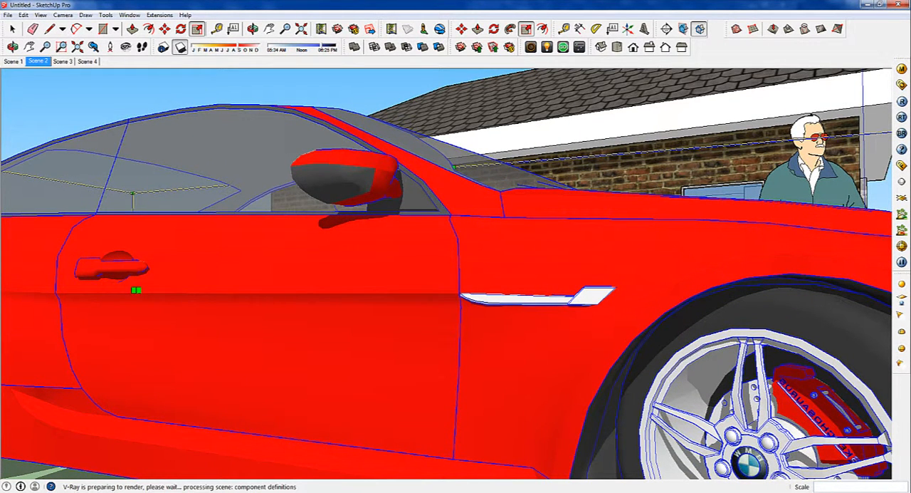
# Switch to the browser and search 3D Warehouse for "door" models
pyautogui.moveTo(277, 492)
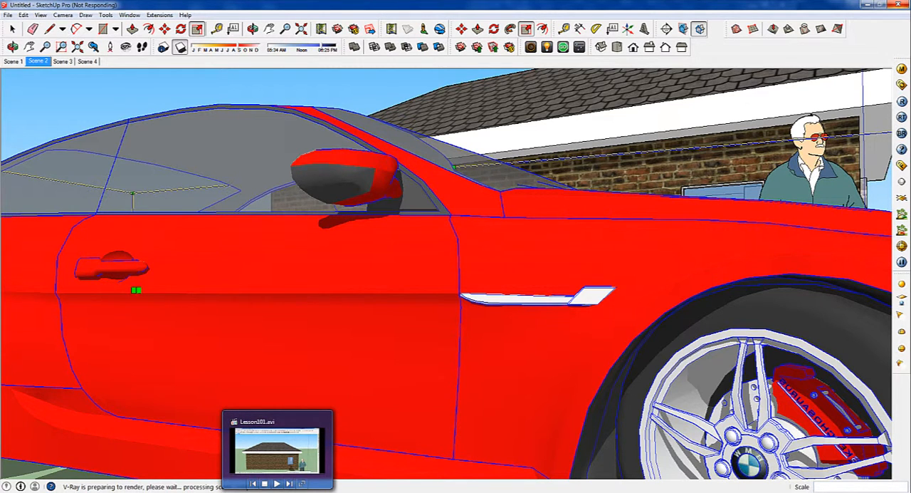
pyautogui.moveTo(114, 492)
pyautogui.click(175, 462)
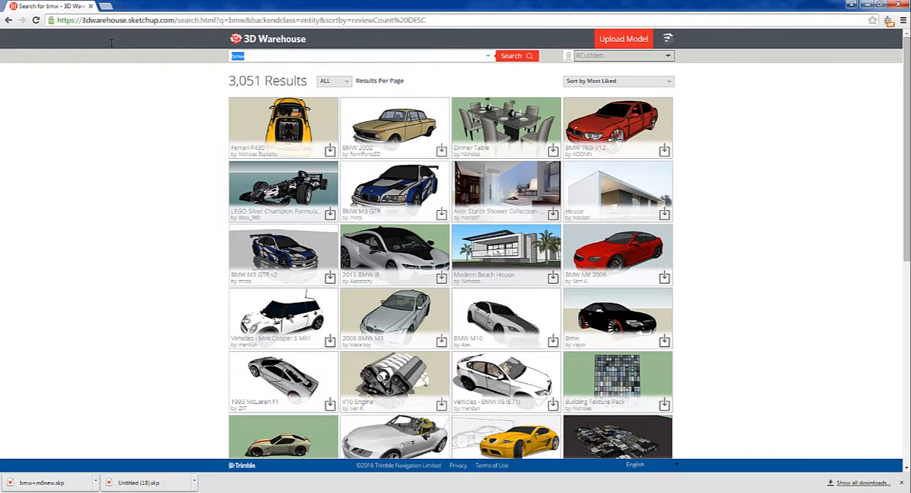
pyautogui.write('door')
pyautogui.press('Return')
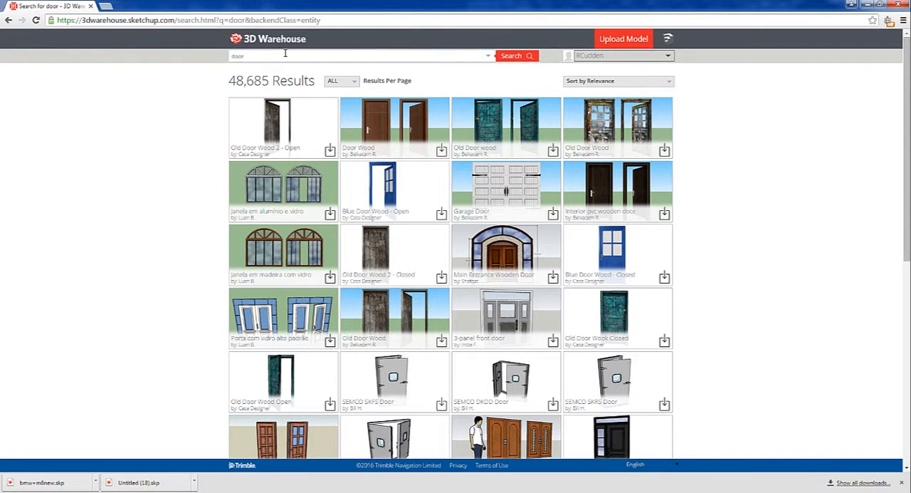
# Search 3D Warehouse for "kitchen" and browse through the resulting models
pyautogui.doubleClick(235, 56)
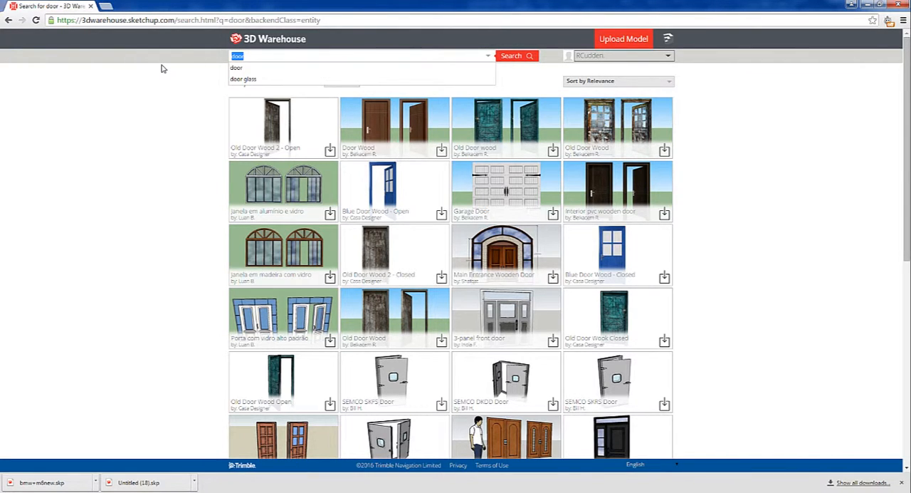
pyautogui.write('kit')
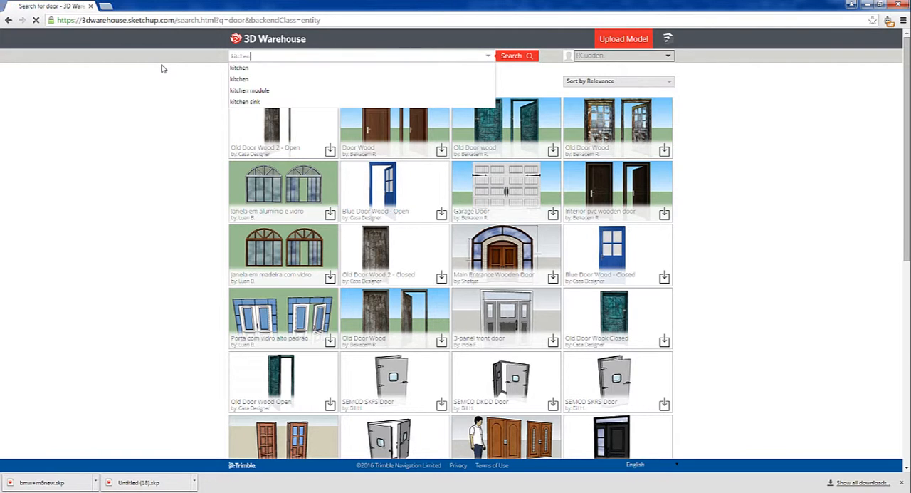
pyautogui.write('chen')
pyautogui.press('Return')
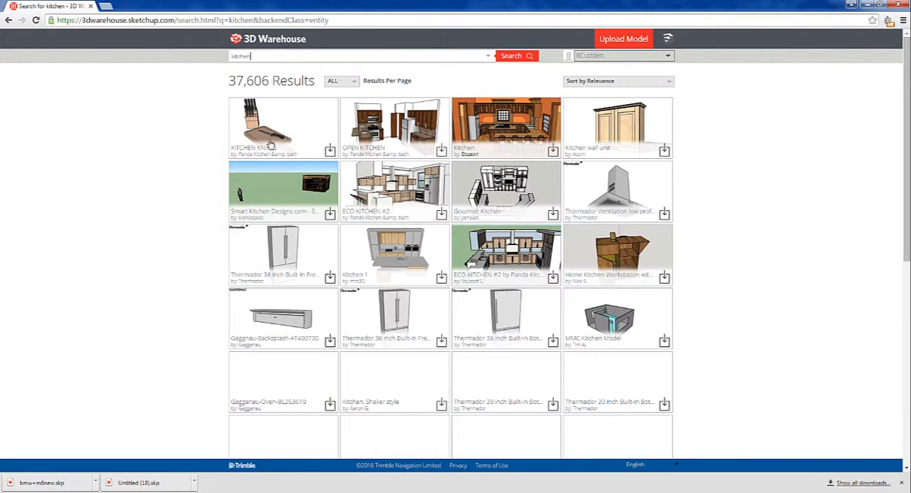
pyautogui.scroll(-3, 475, 265)
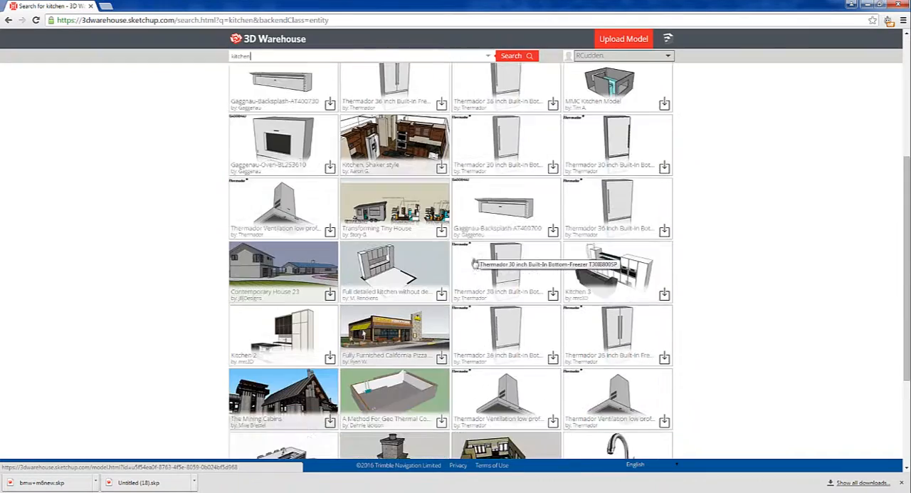
pyautogui.scroll(-8, 476, 264)
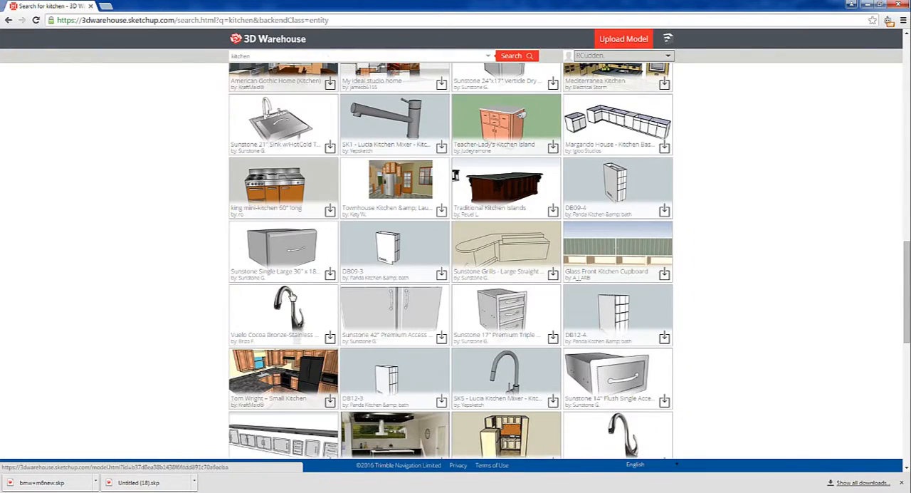
pyautogui.scroll(12, 291, 298)
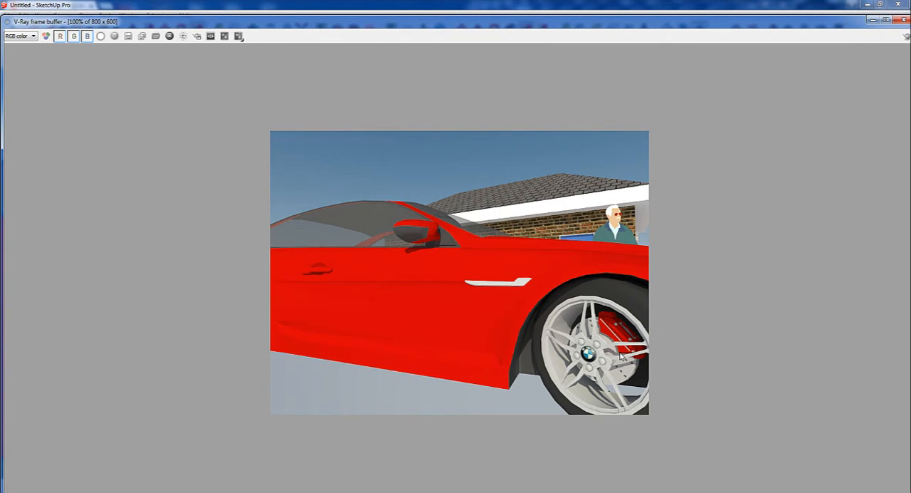
# Close the V-Ray frame buffer with the finished close-up render of the car
pyautogui.click(904, 21)
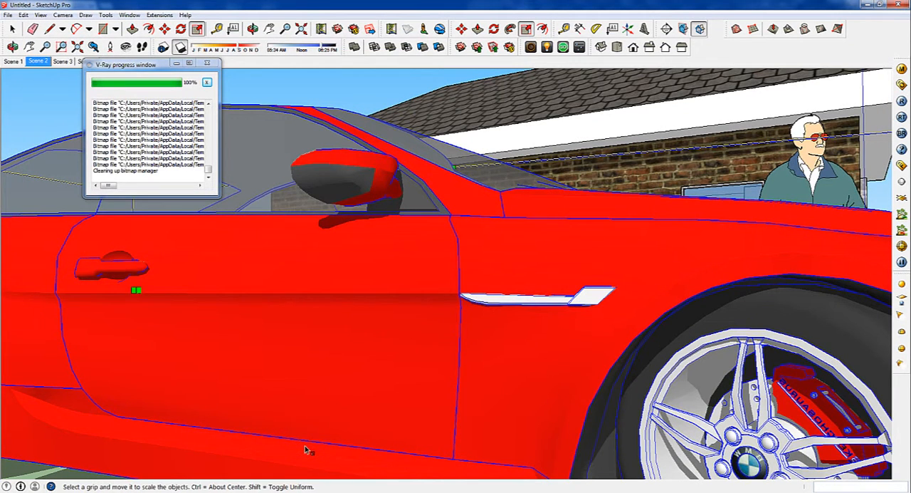